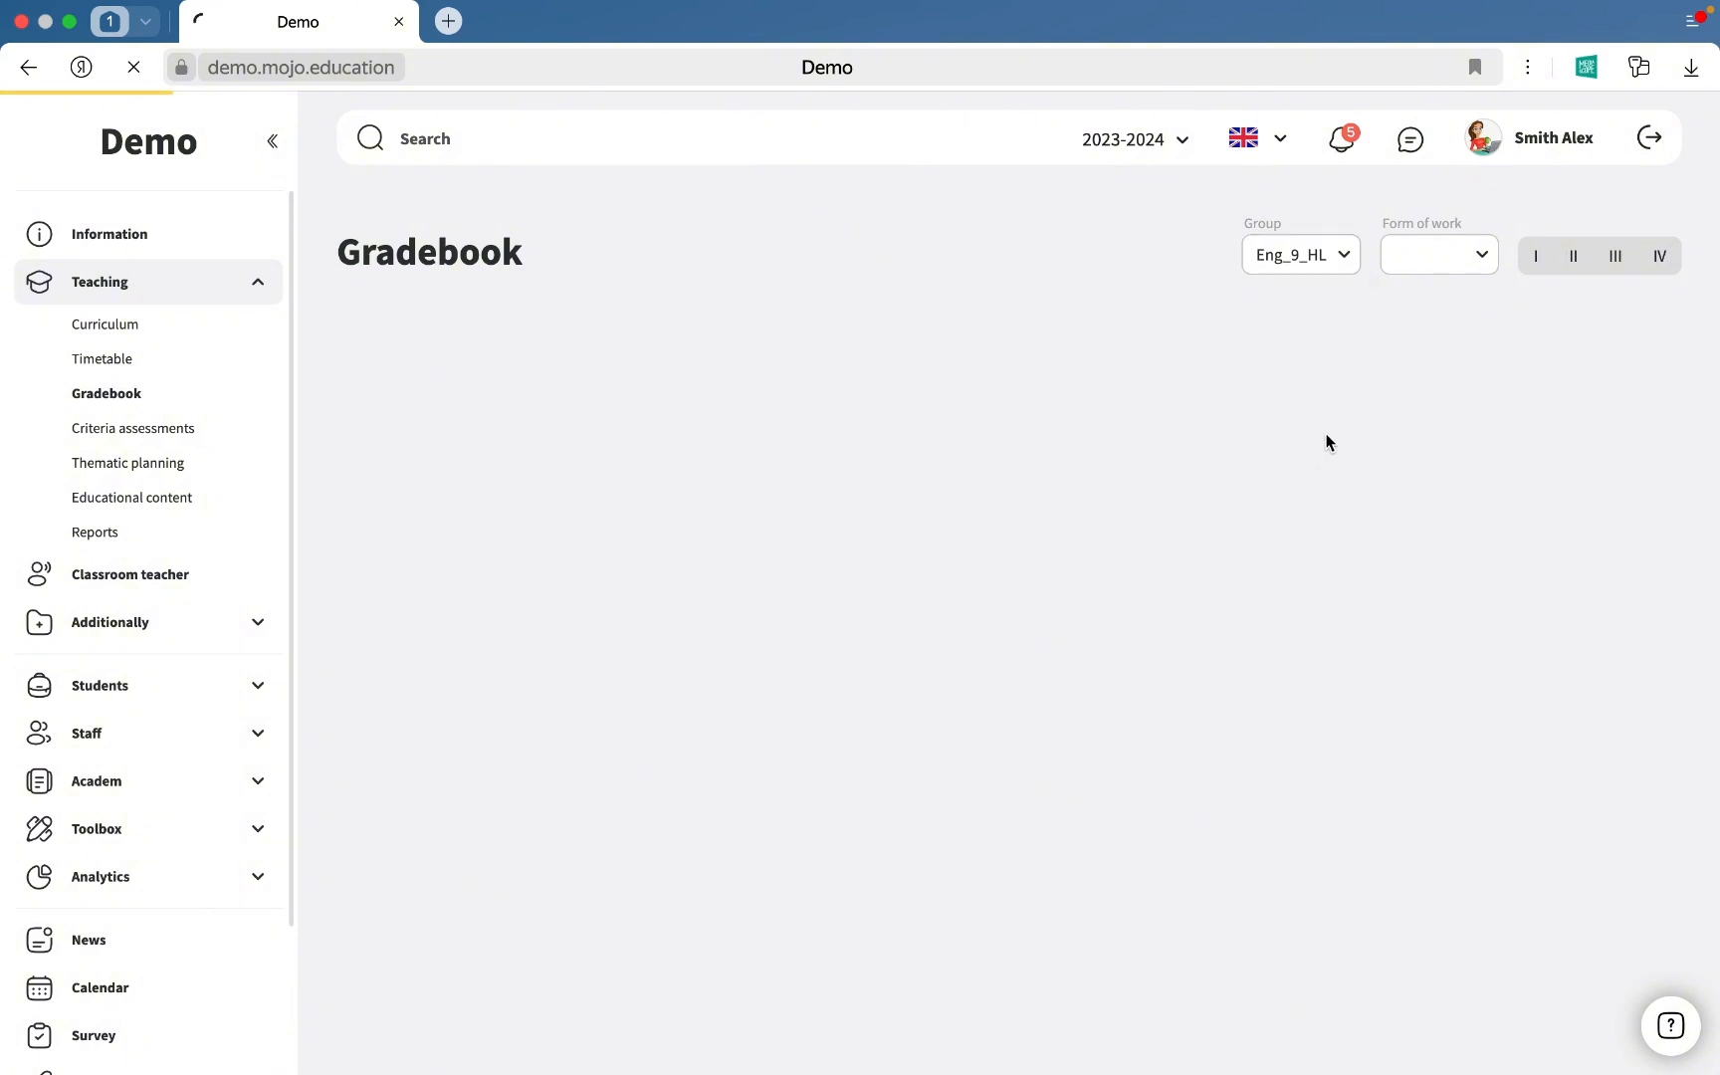
Step: Show the term IV gradebook for group Eng_9_HL and toggle the highlight on the first student's row
{"action": "left_click", "coordinate": [1673, 255]}
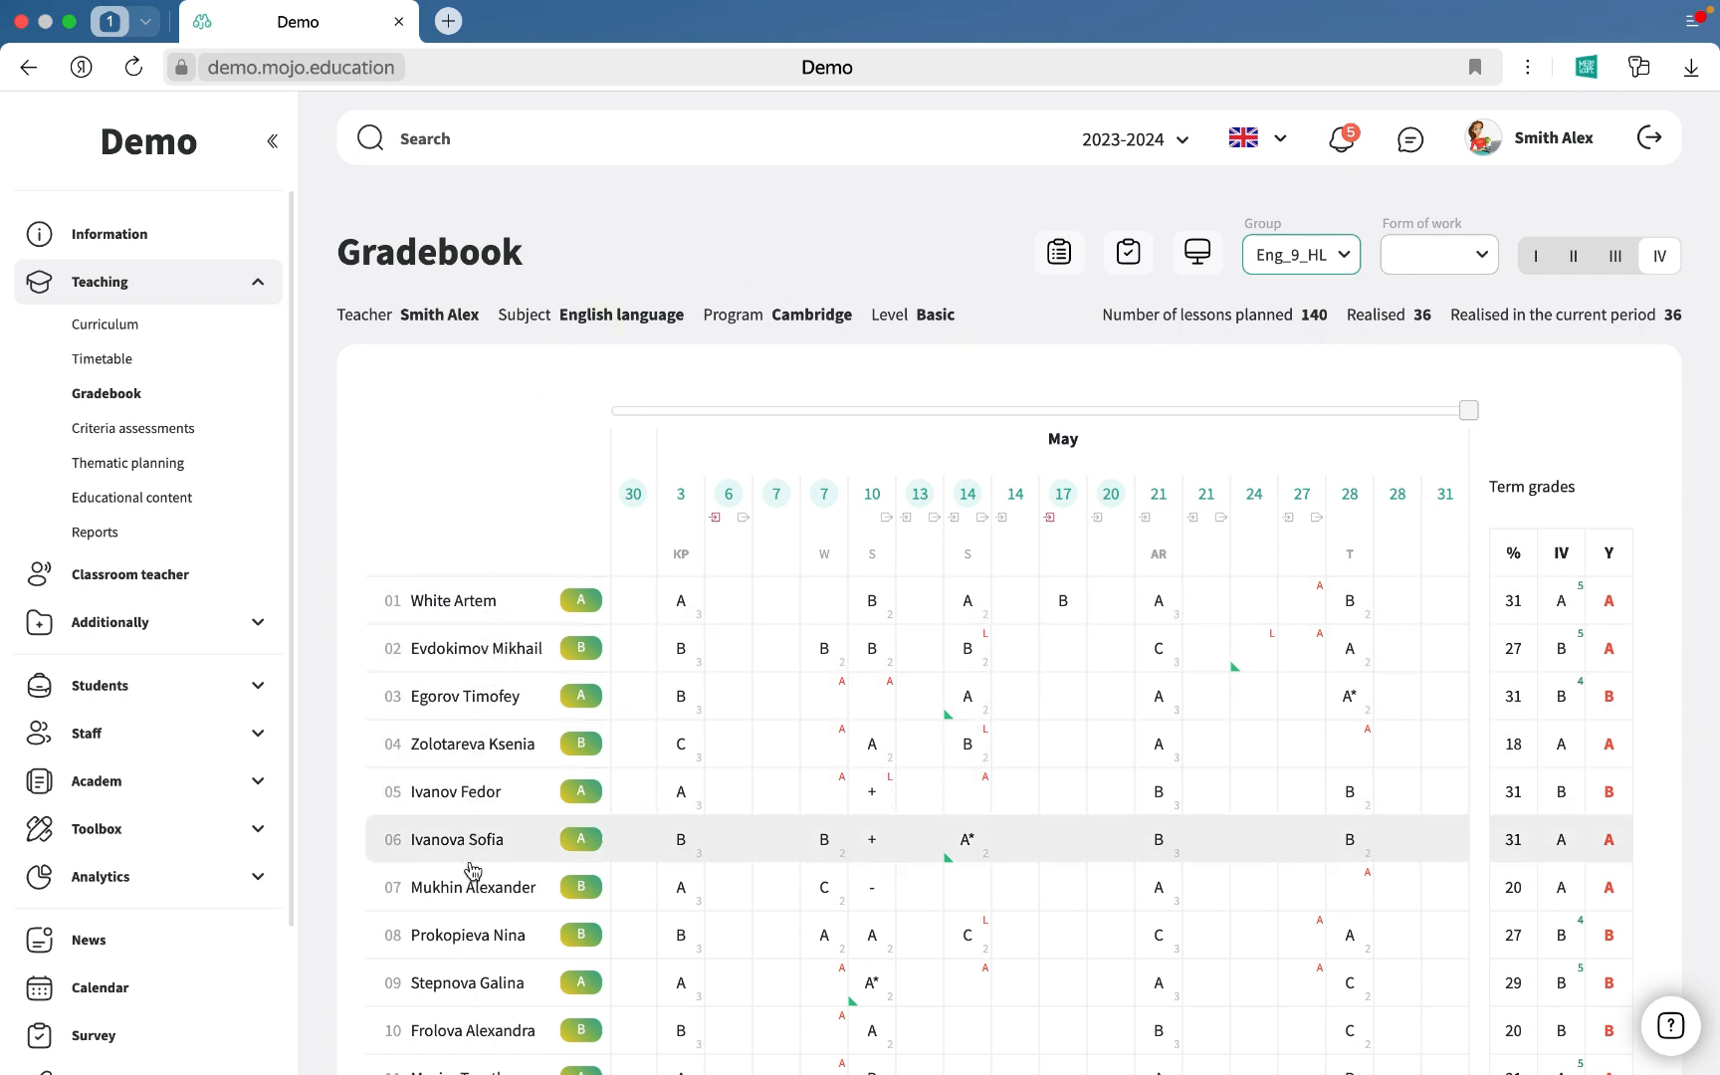
{"action": "scroll", "coordinate": [461, 982], "scroll_direction": "down", "scroll_amount": 1}
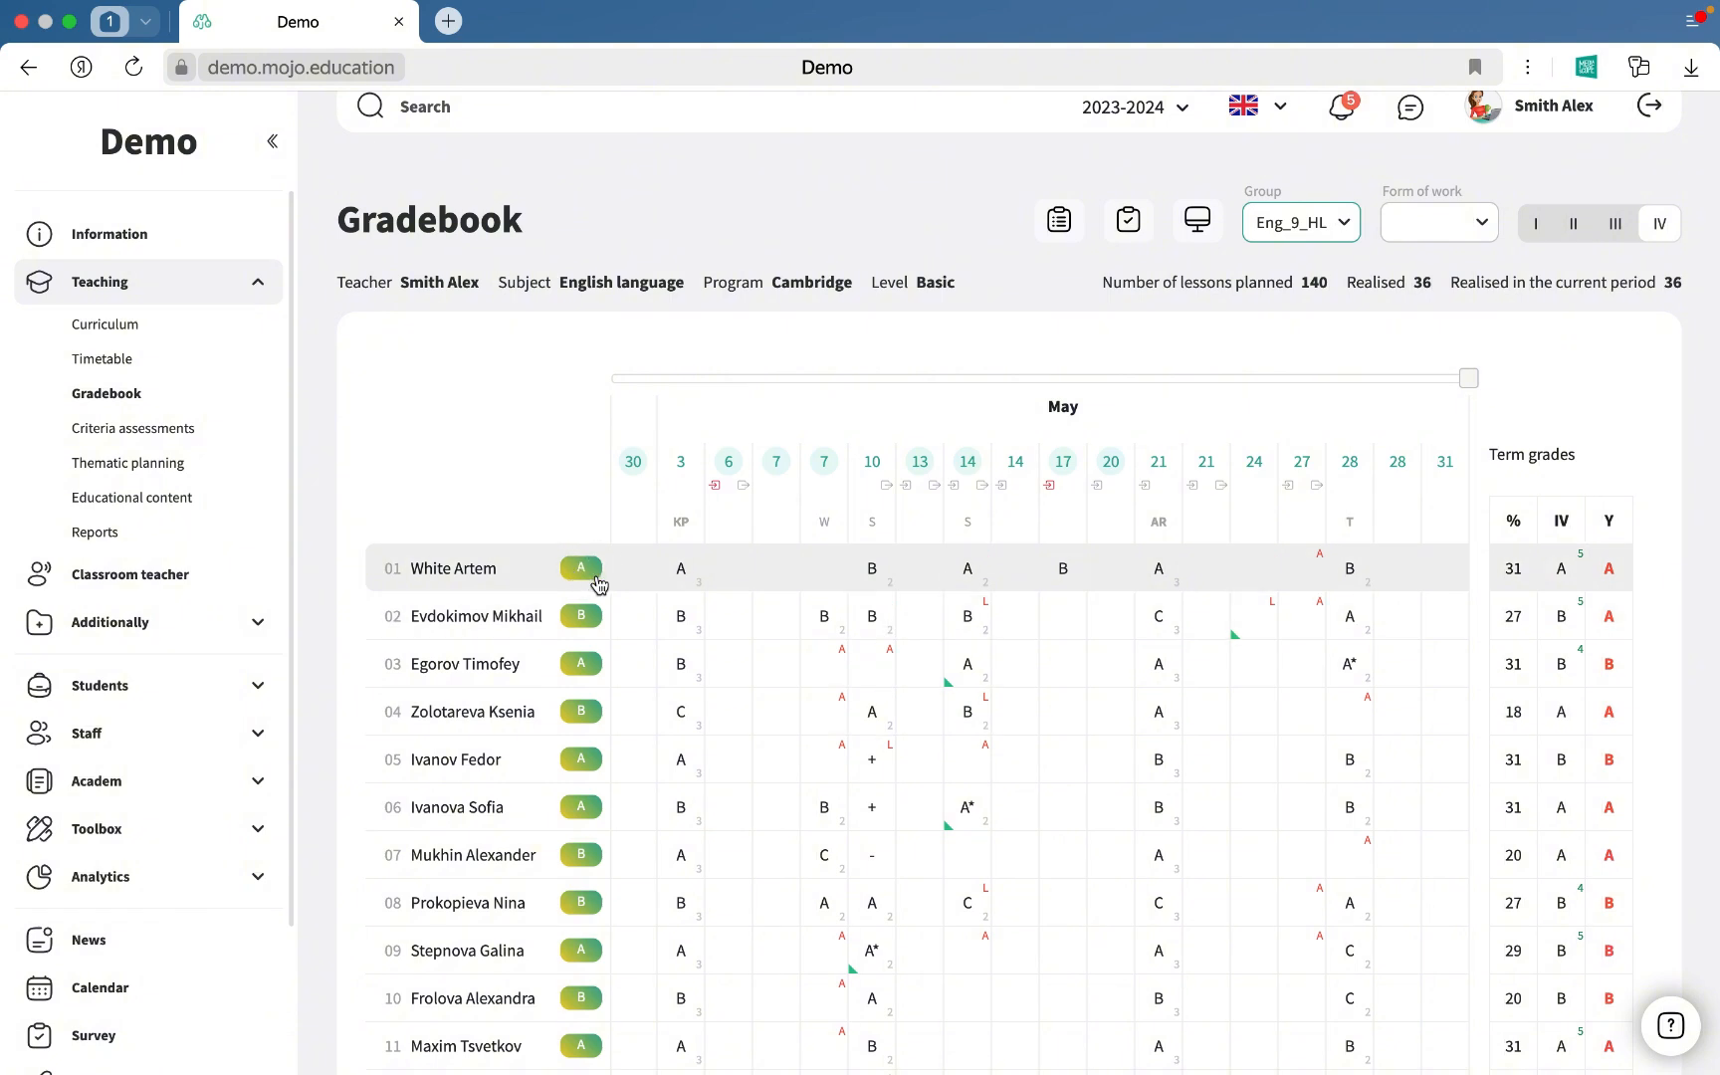
{"action": "left_click", "coordinate": [599, 584]}
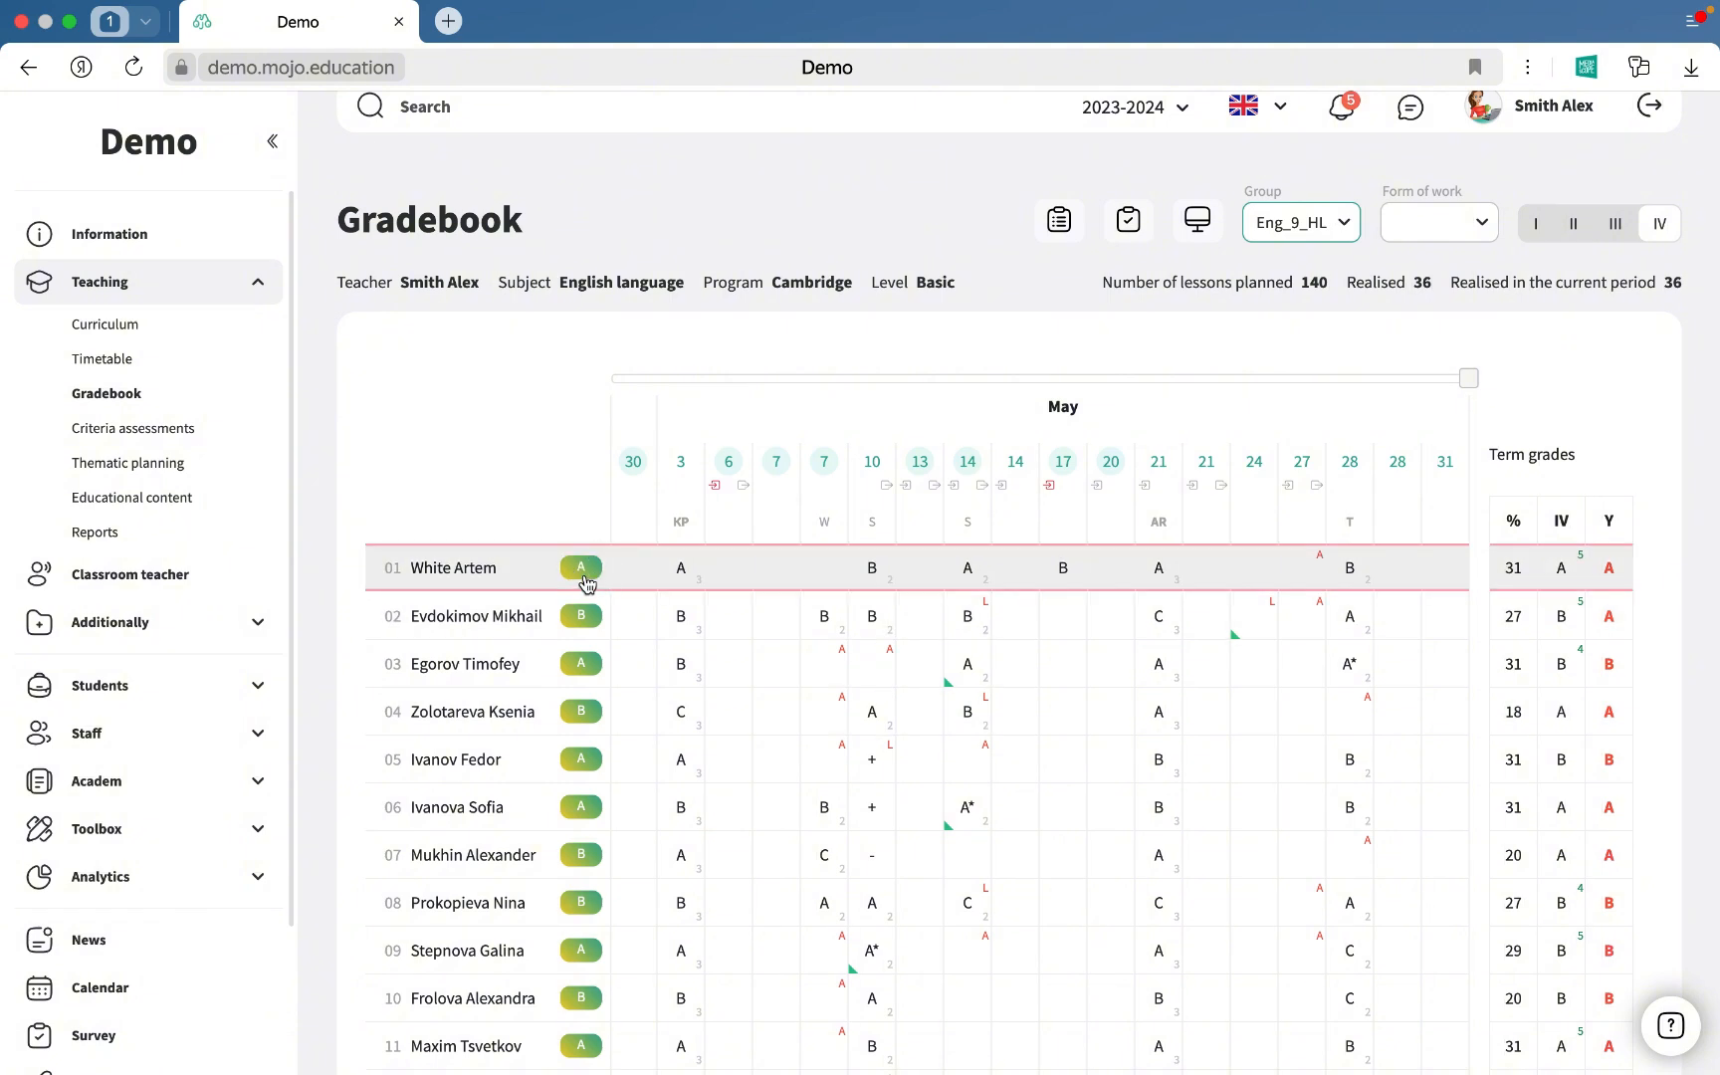
{"action": "left_click", "coordinate": [534, 588]}
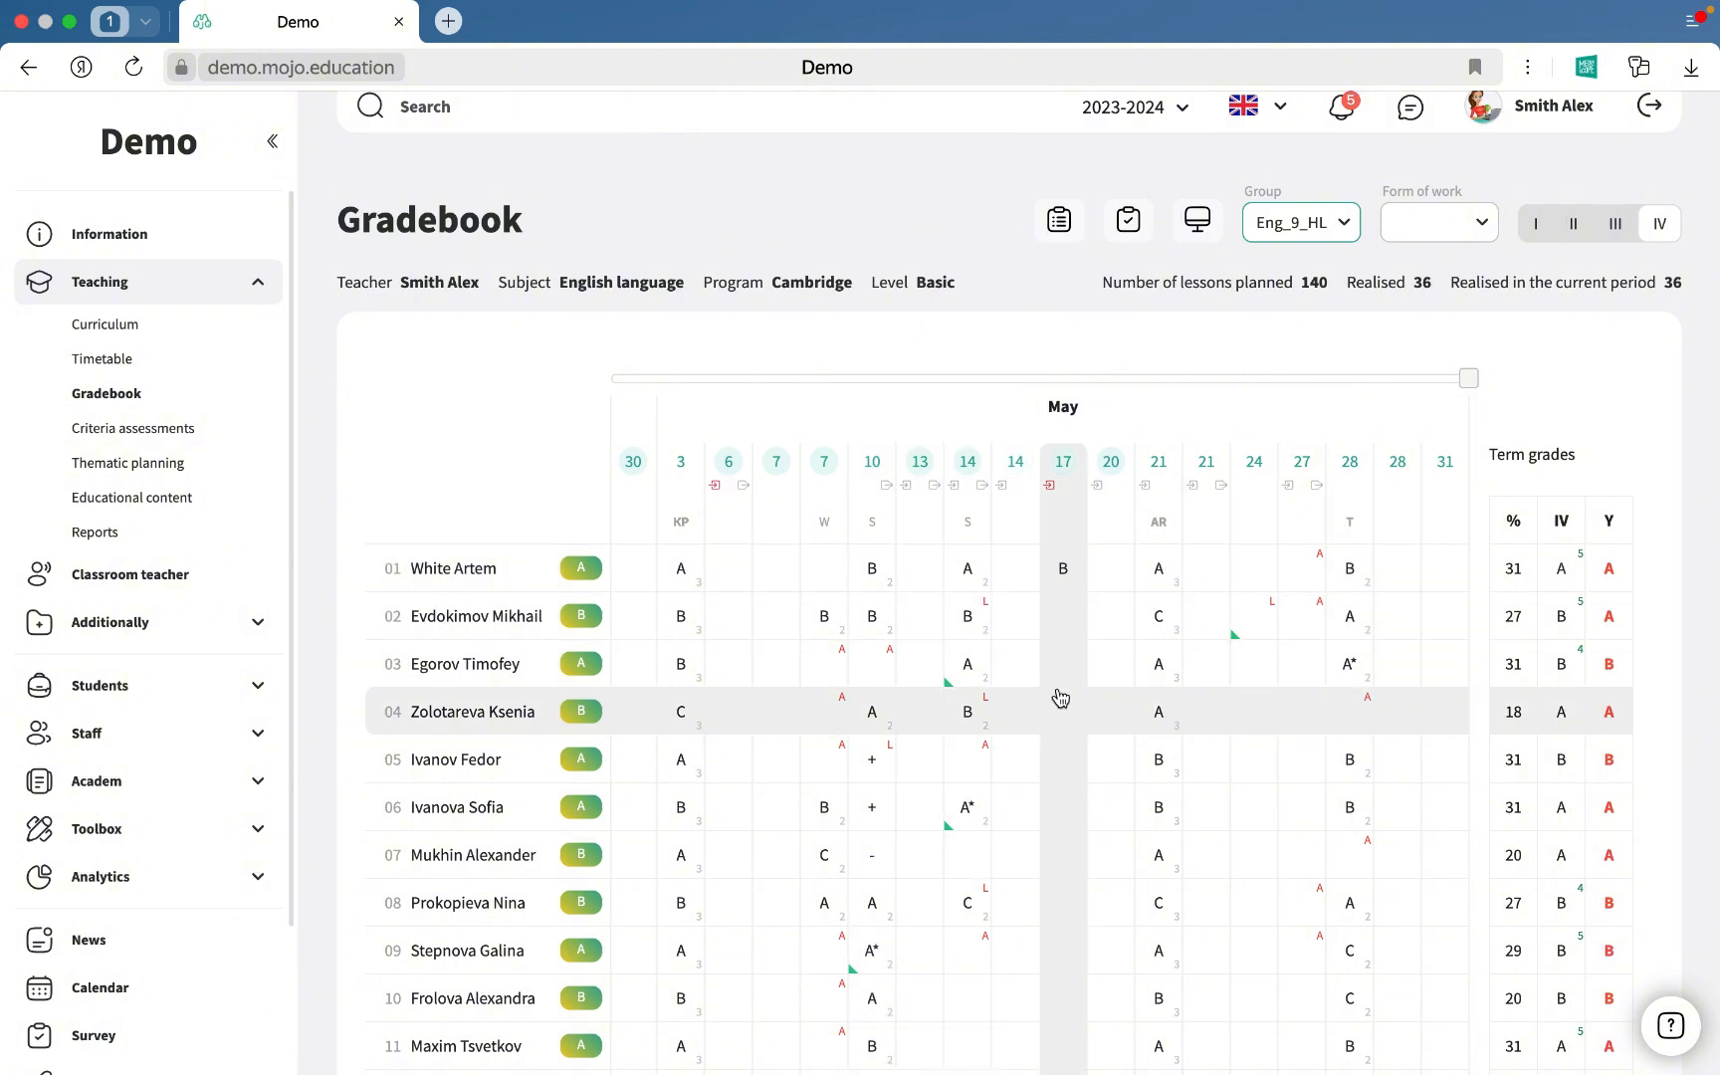
Step: For the fifth student's 14 May lesson, clear the absence, enter grade B and mark the student late
{"action": "left_click", "coordinate": [973, 775]}
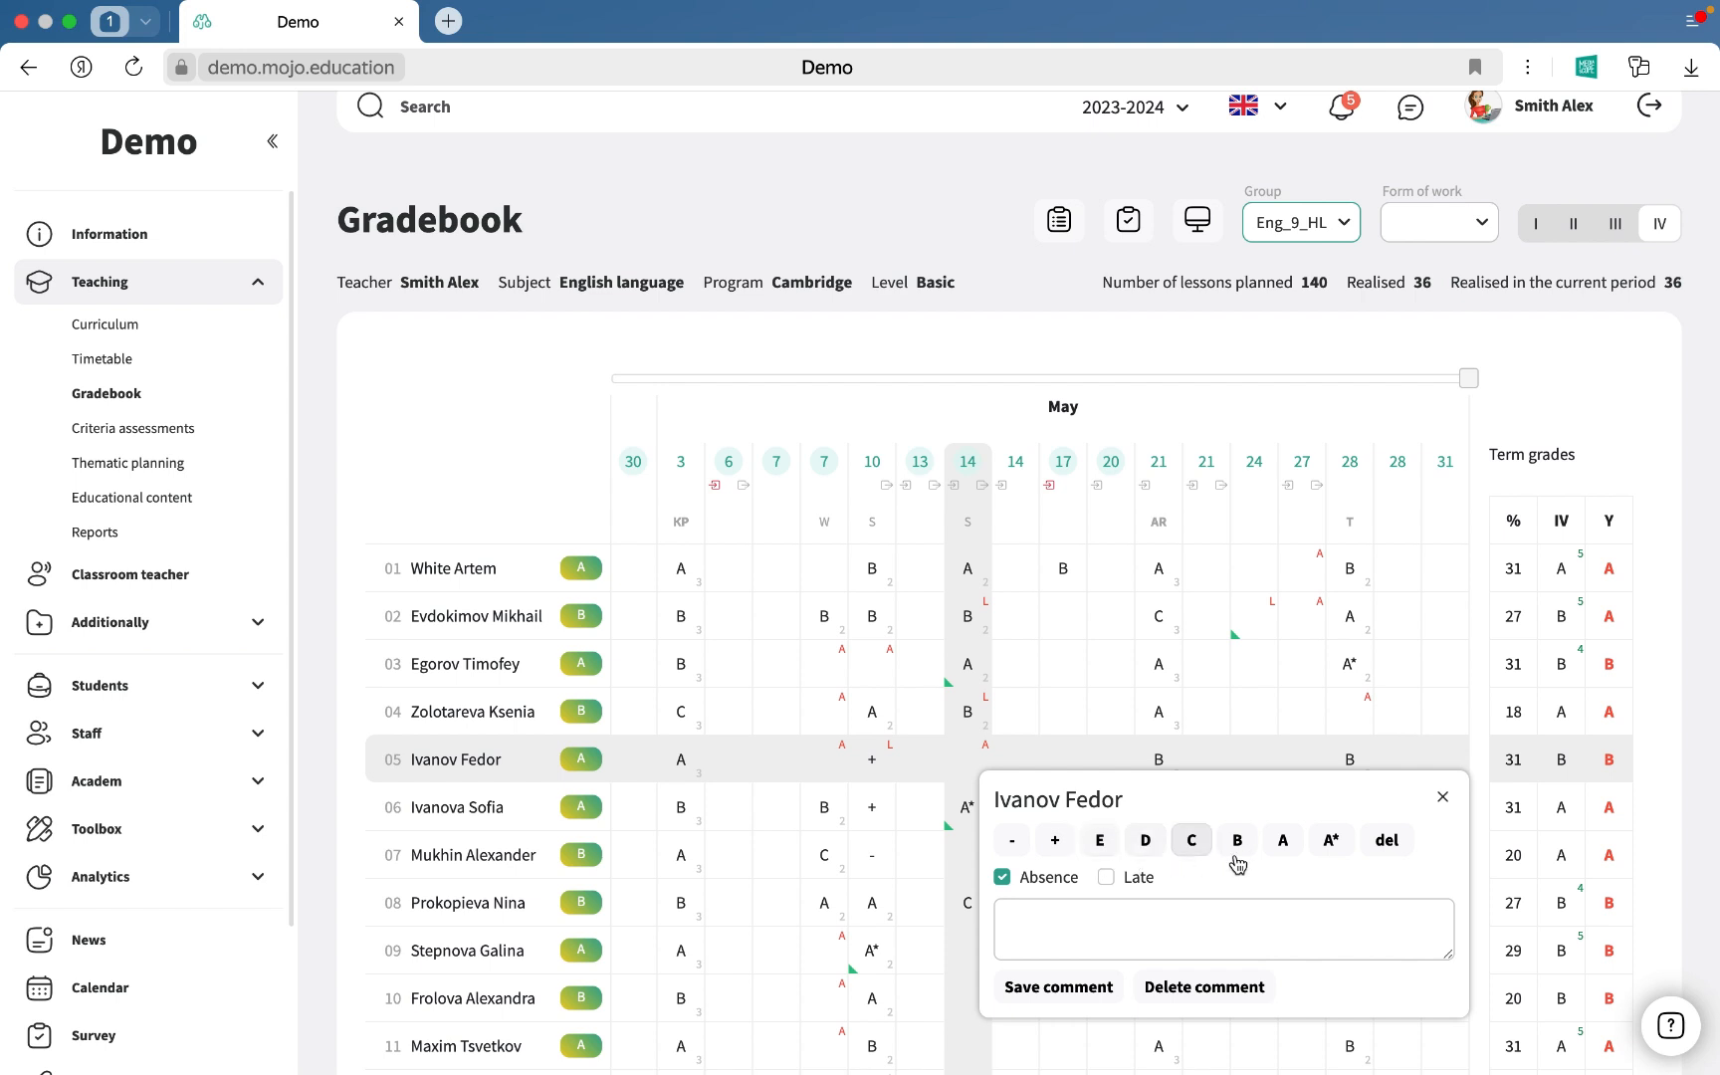
{"action": "left_click", "coordinate": [1003, 879]}
{"action": "left_click", "coordinate": [1233, 846]}
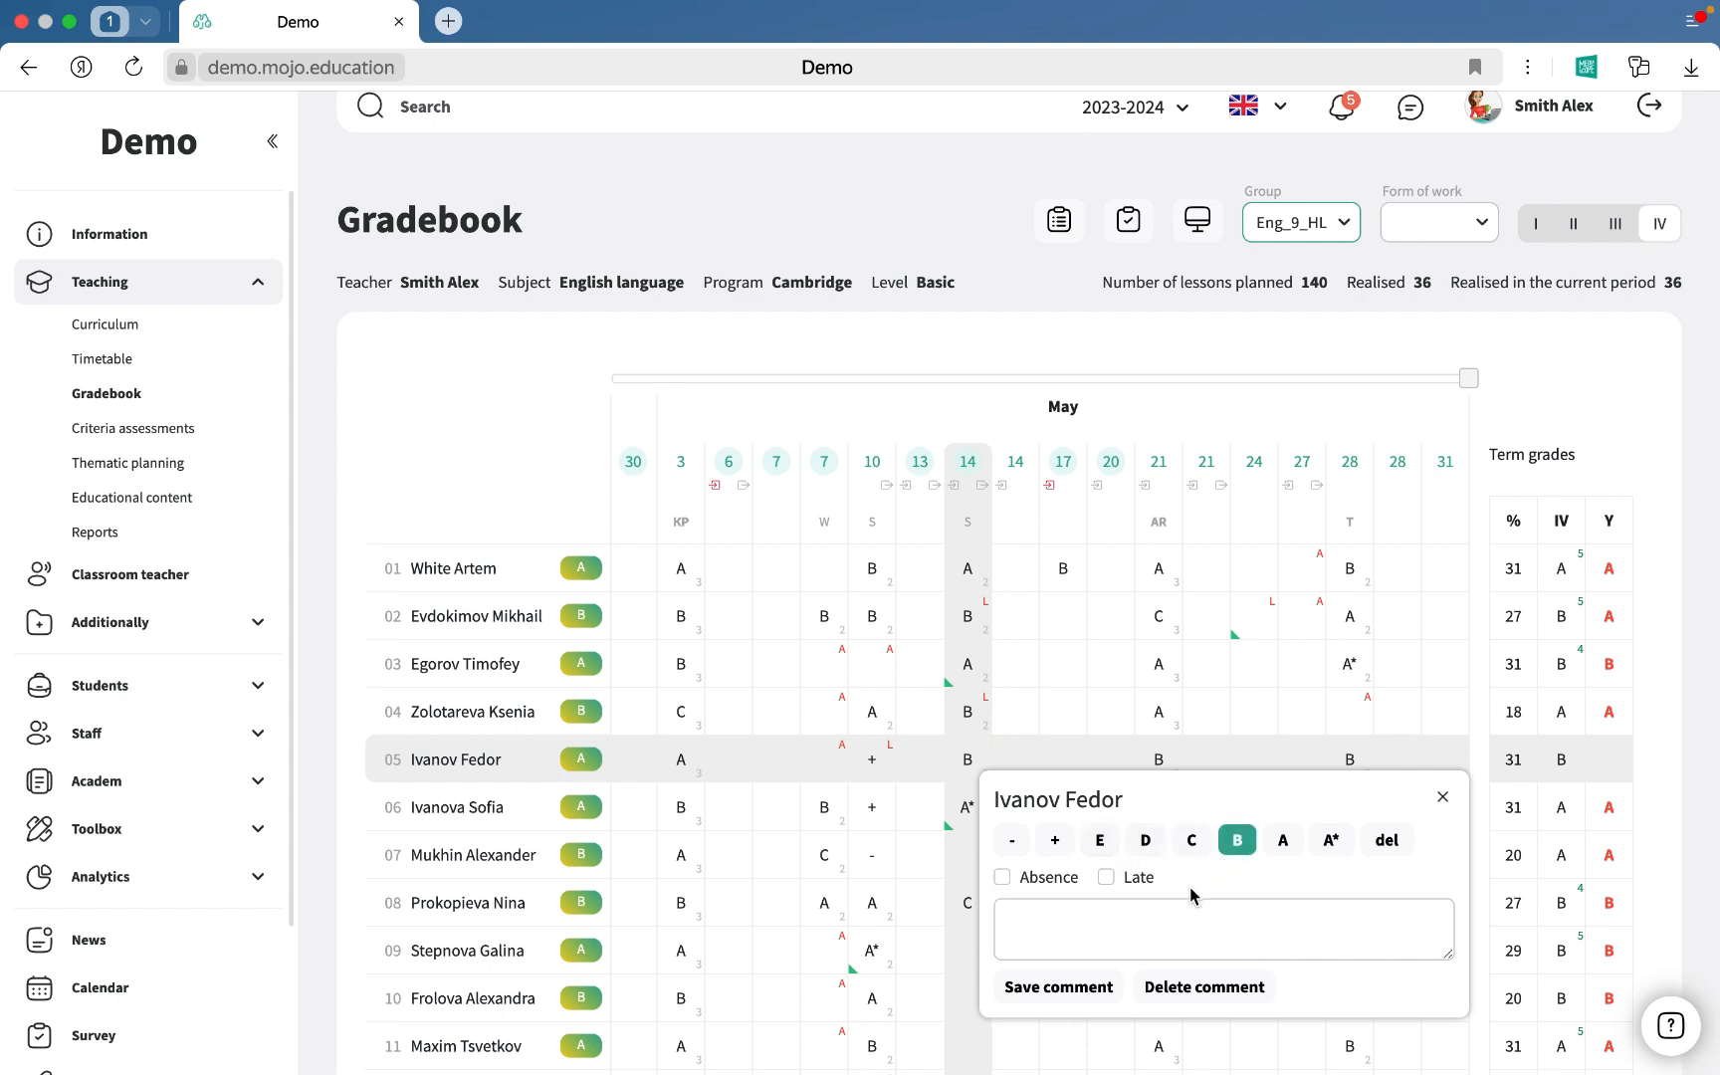
{"action": "left_click", "coordinate": [1134, 936]}
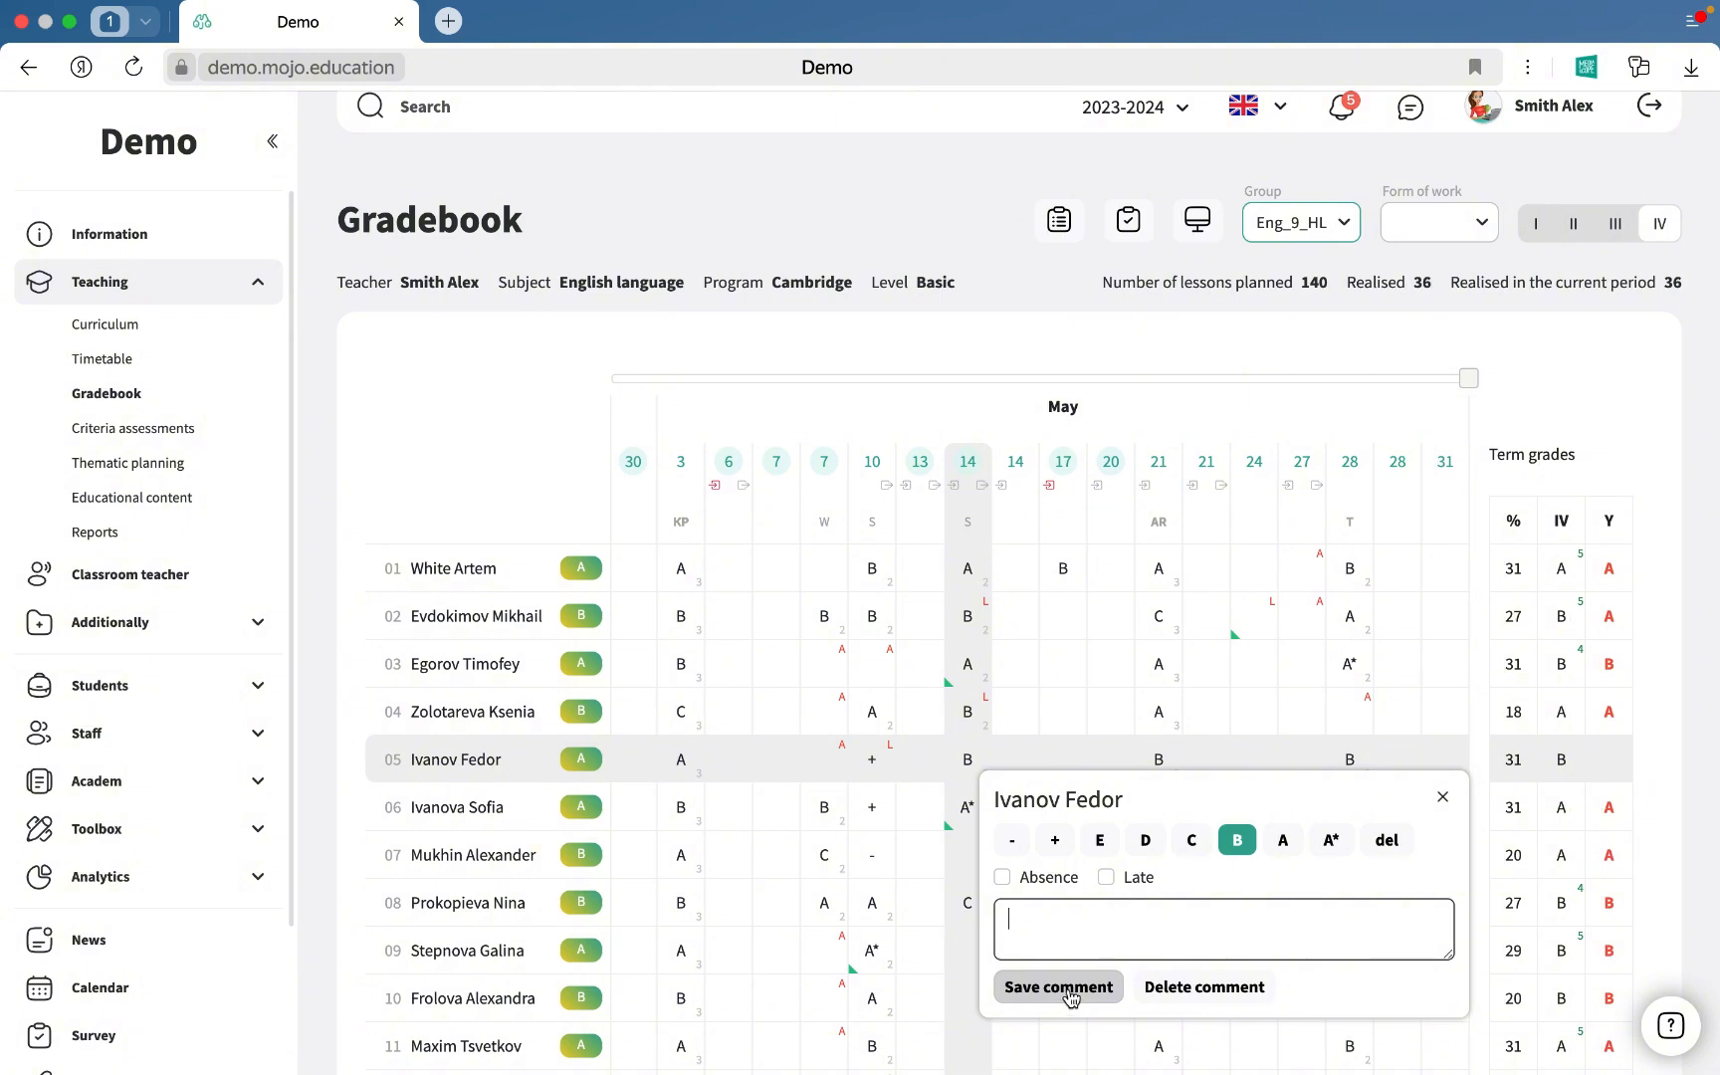
{"action": "left_click", "coordinate": [1190, 885]}
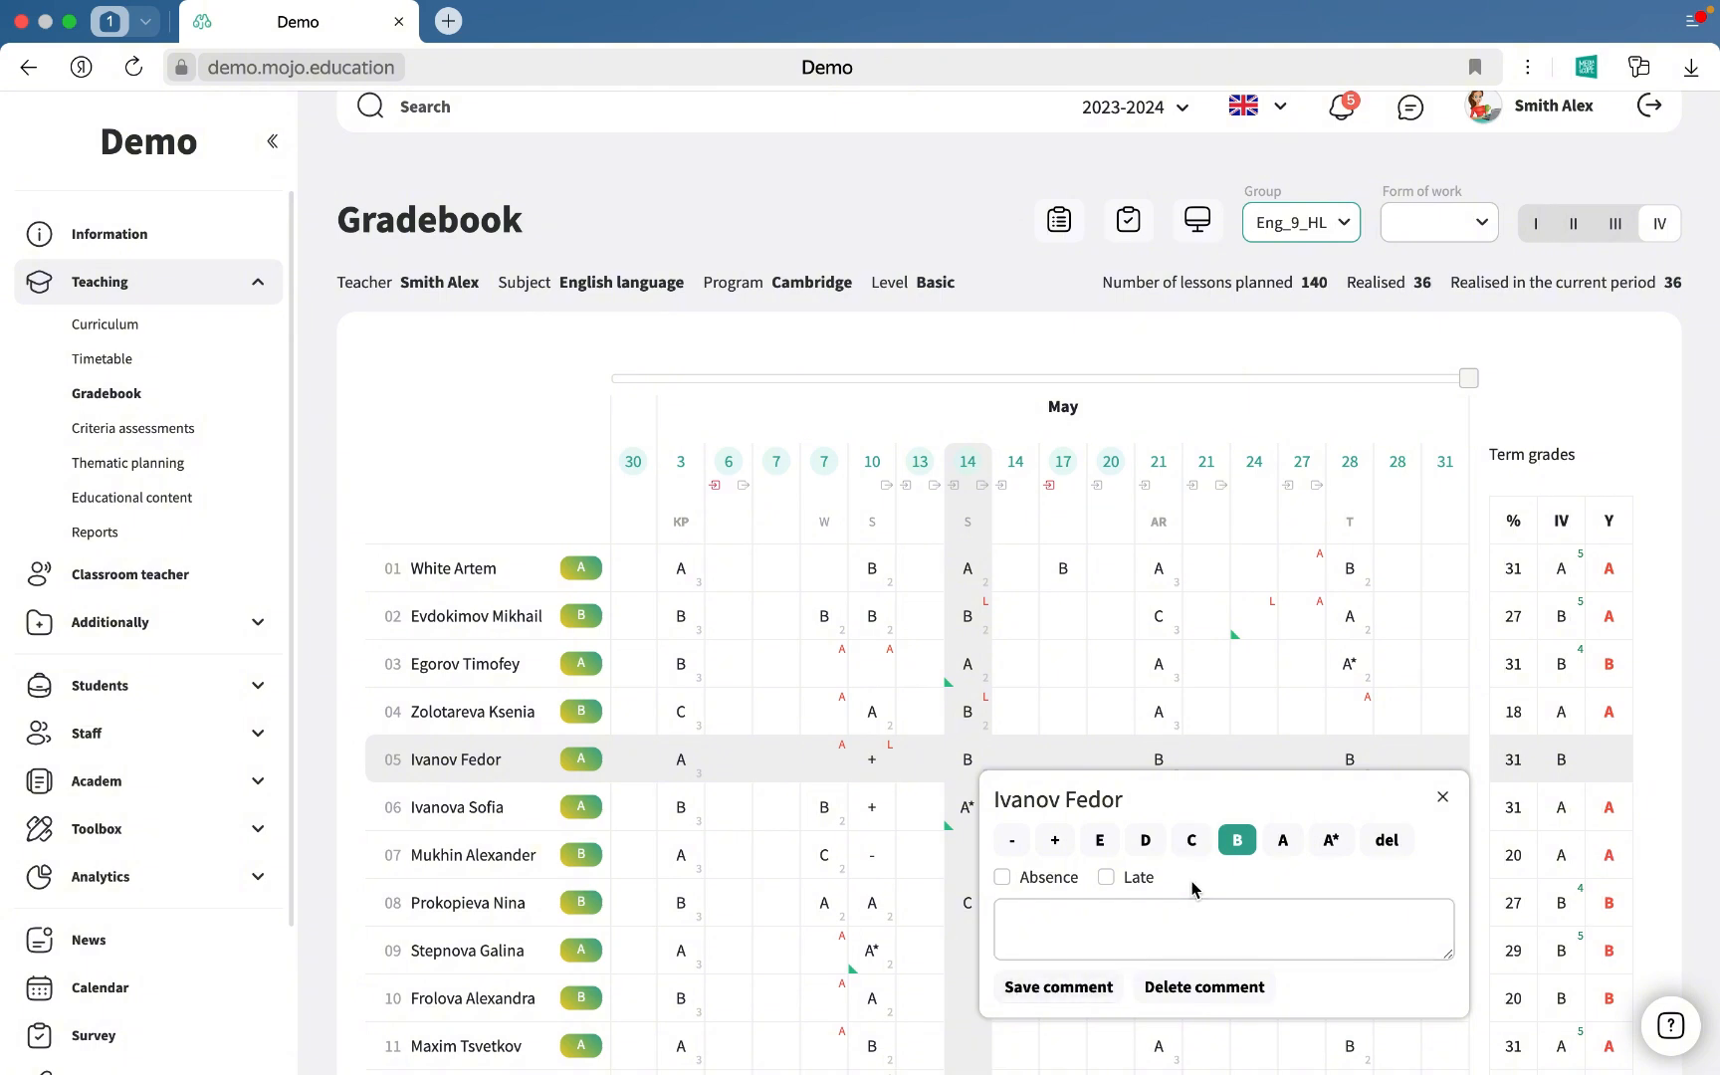
{"action": "left_click", "coordinate": [1111, 886]}
{"action": "left_click", "coordinate": [1111, 885]}
{"action": "left_click", "coordinate": [1107, 877]}
{"action": "left_click", "coordinate": [1443, 799]}
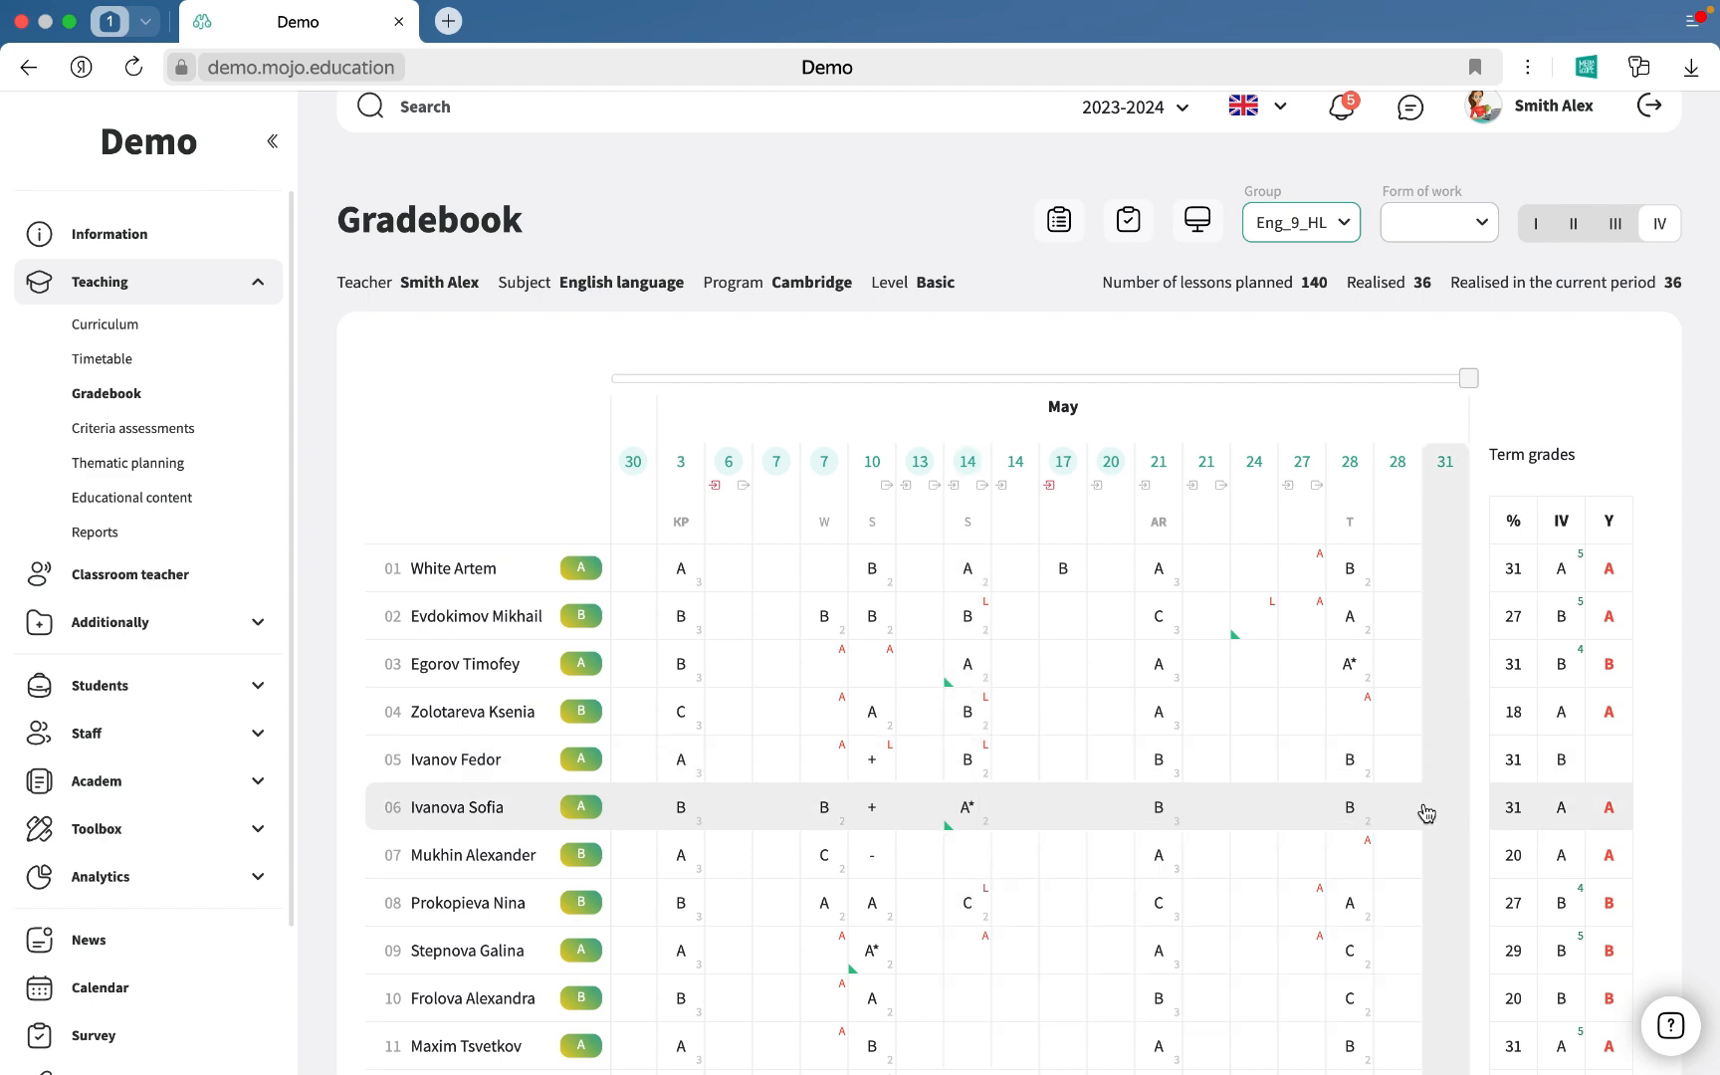
Step: Open the first 14 May lesson and examine its form-of-work assessment list, including the tenth student's grading options
{"action": "left_click", "coordinate": [979, 464]}
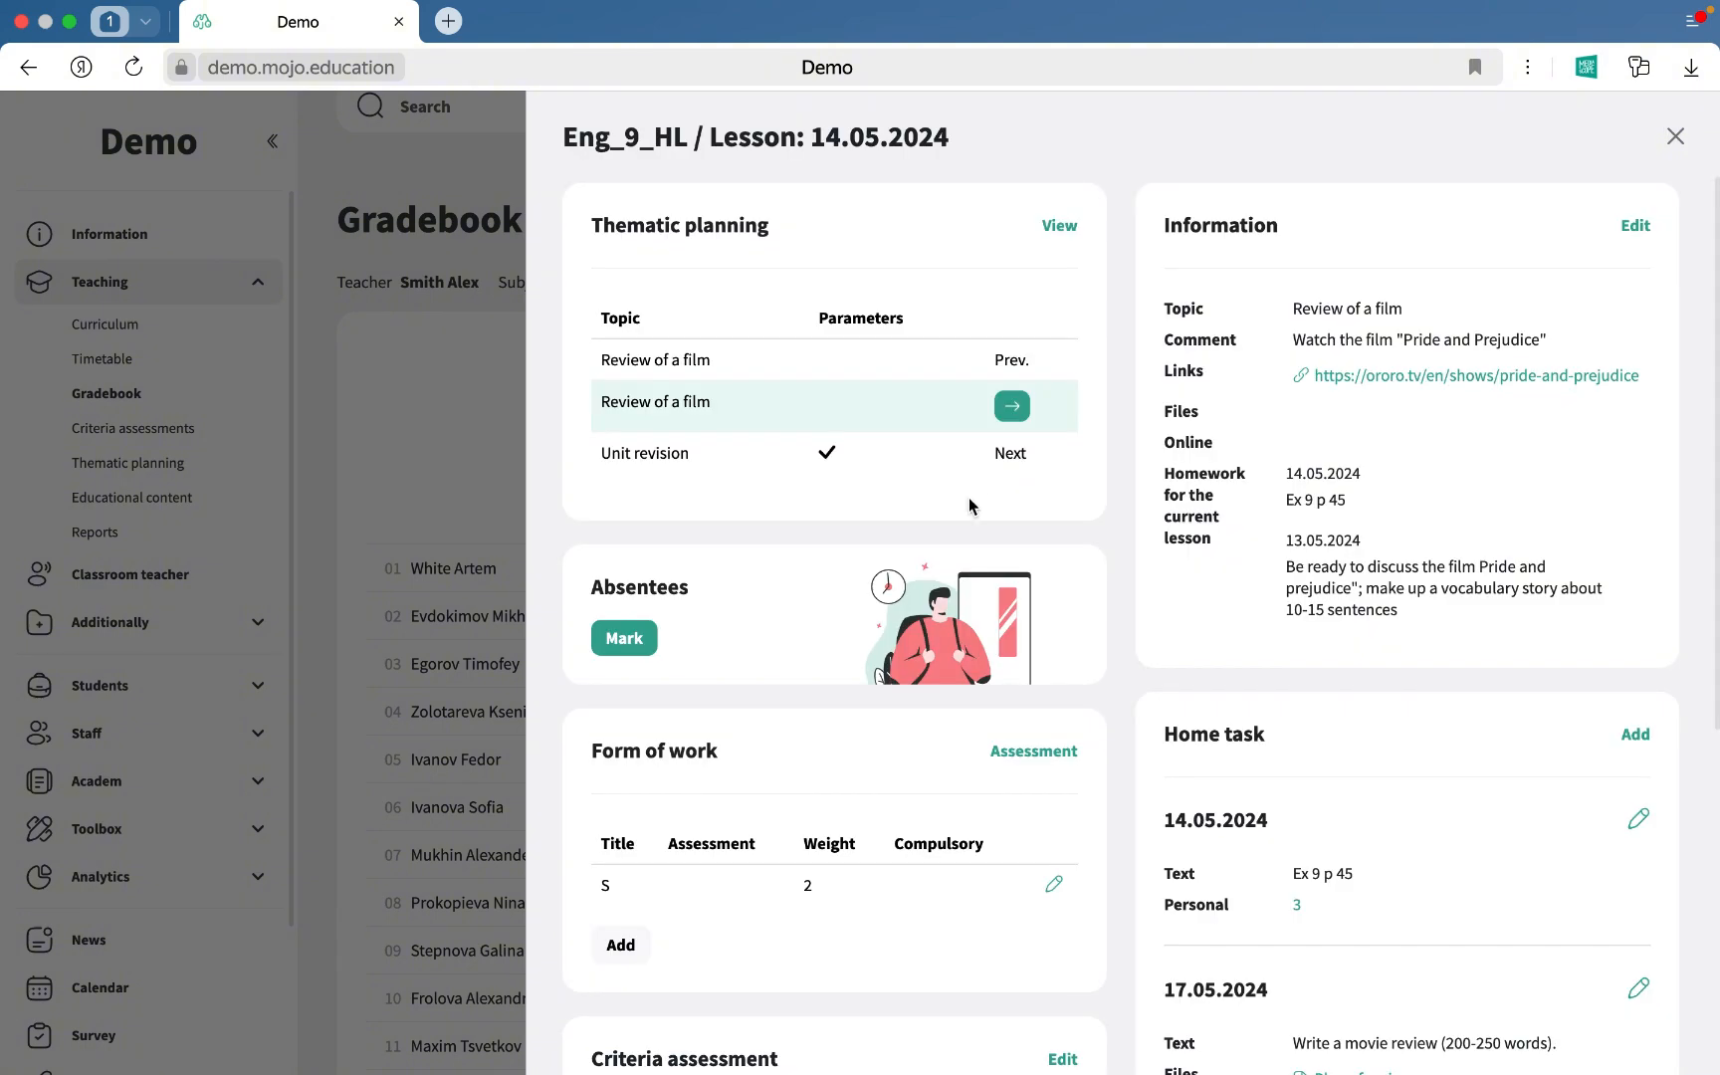
{"action": "left_click", "coordinate": [1029, 755]}
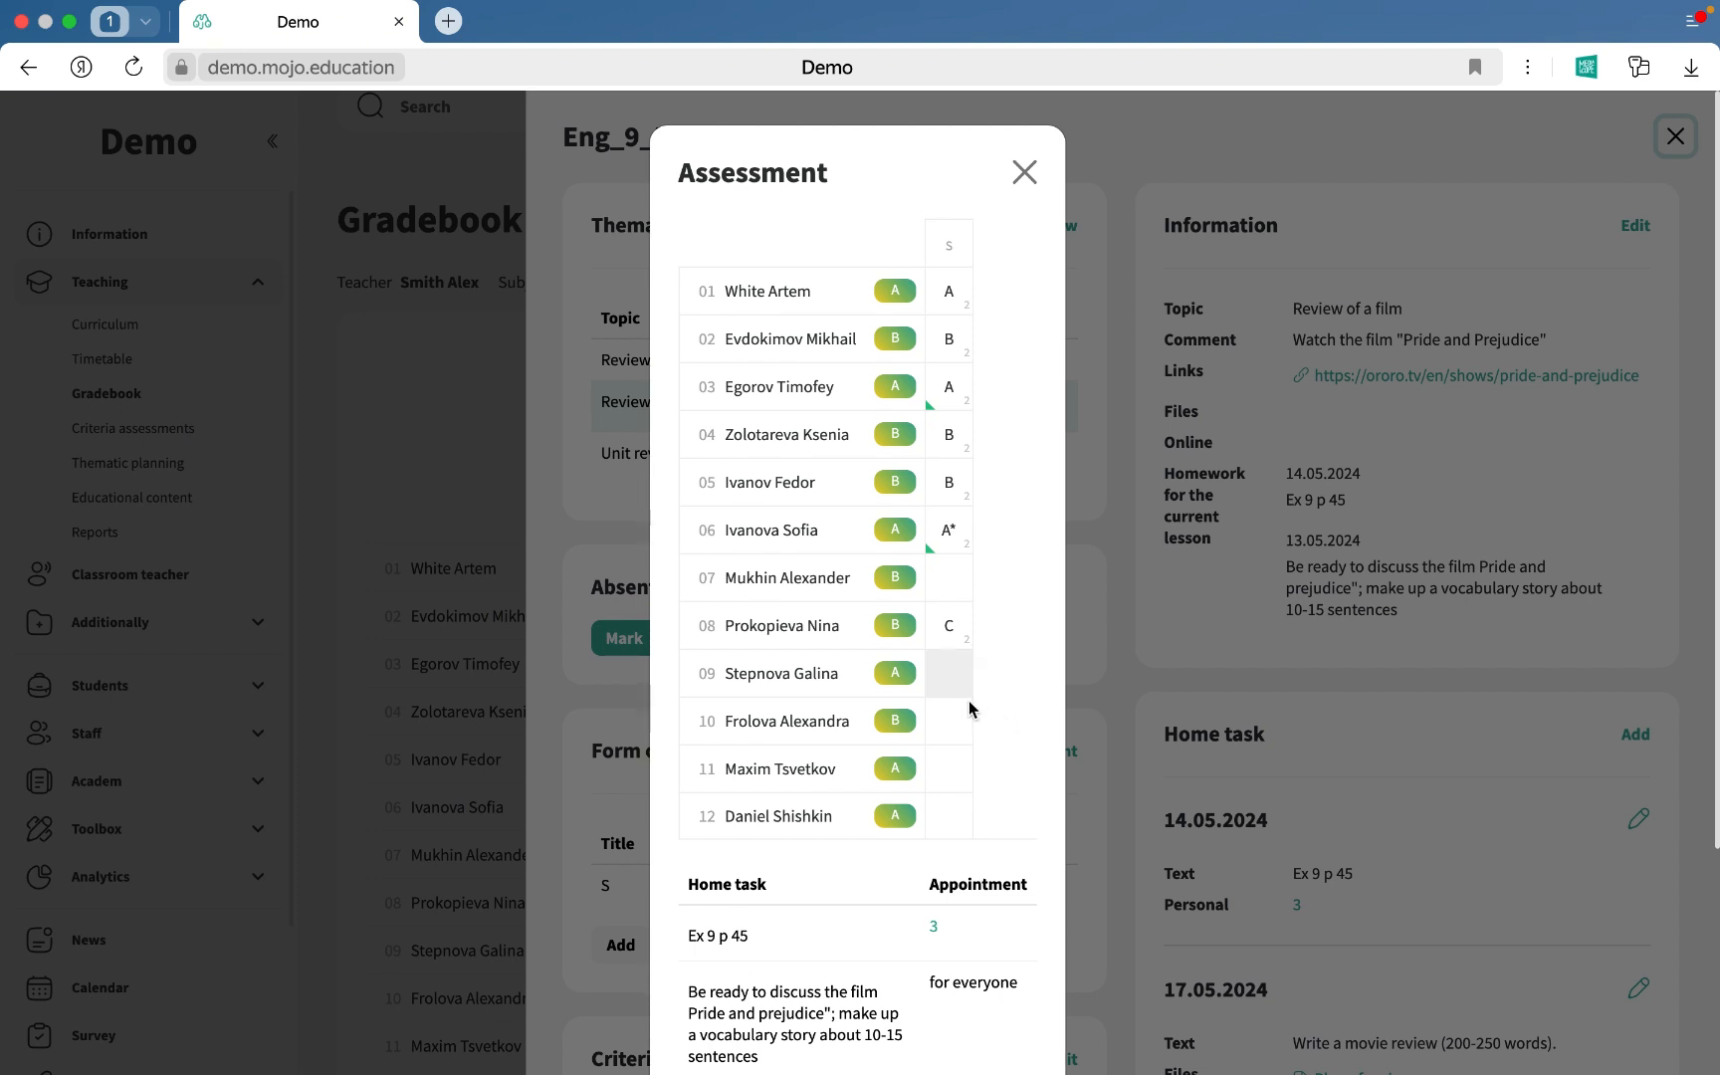
{"action": "left_click", "coordinate": [950, 724]}
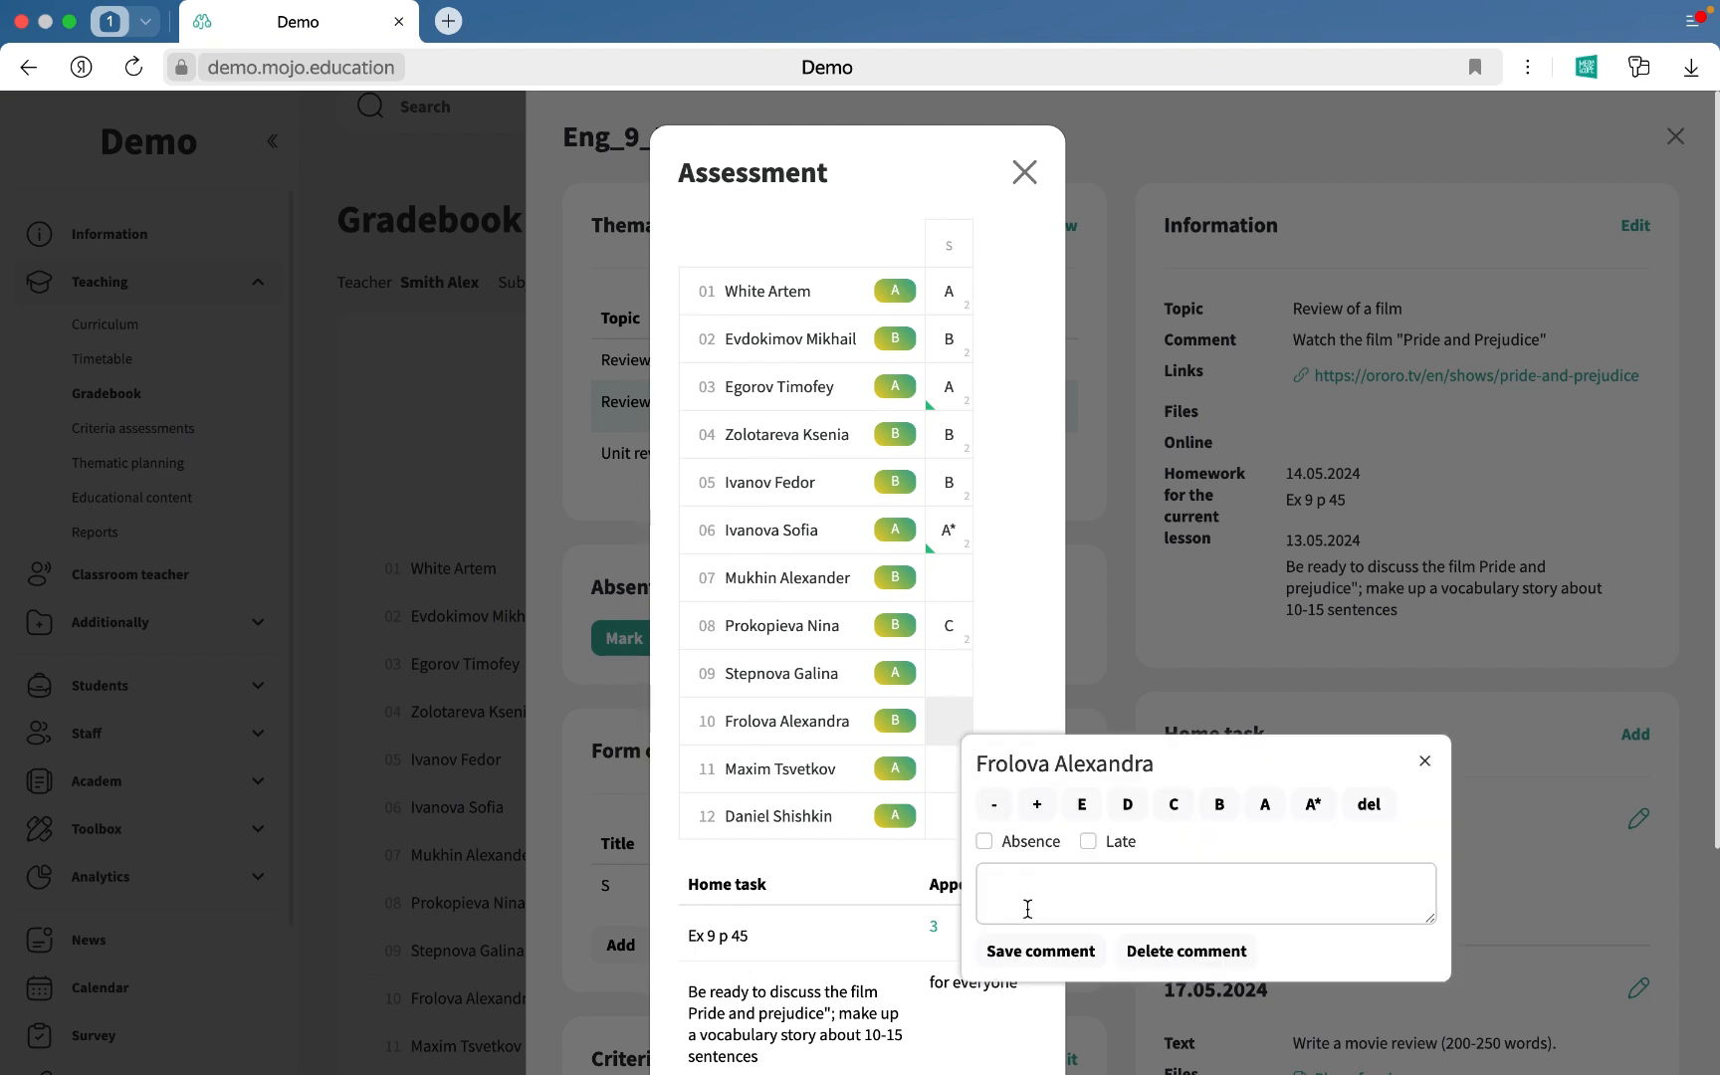
{"action": "left_click", "coordinate": [1424, 762]}
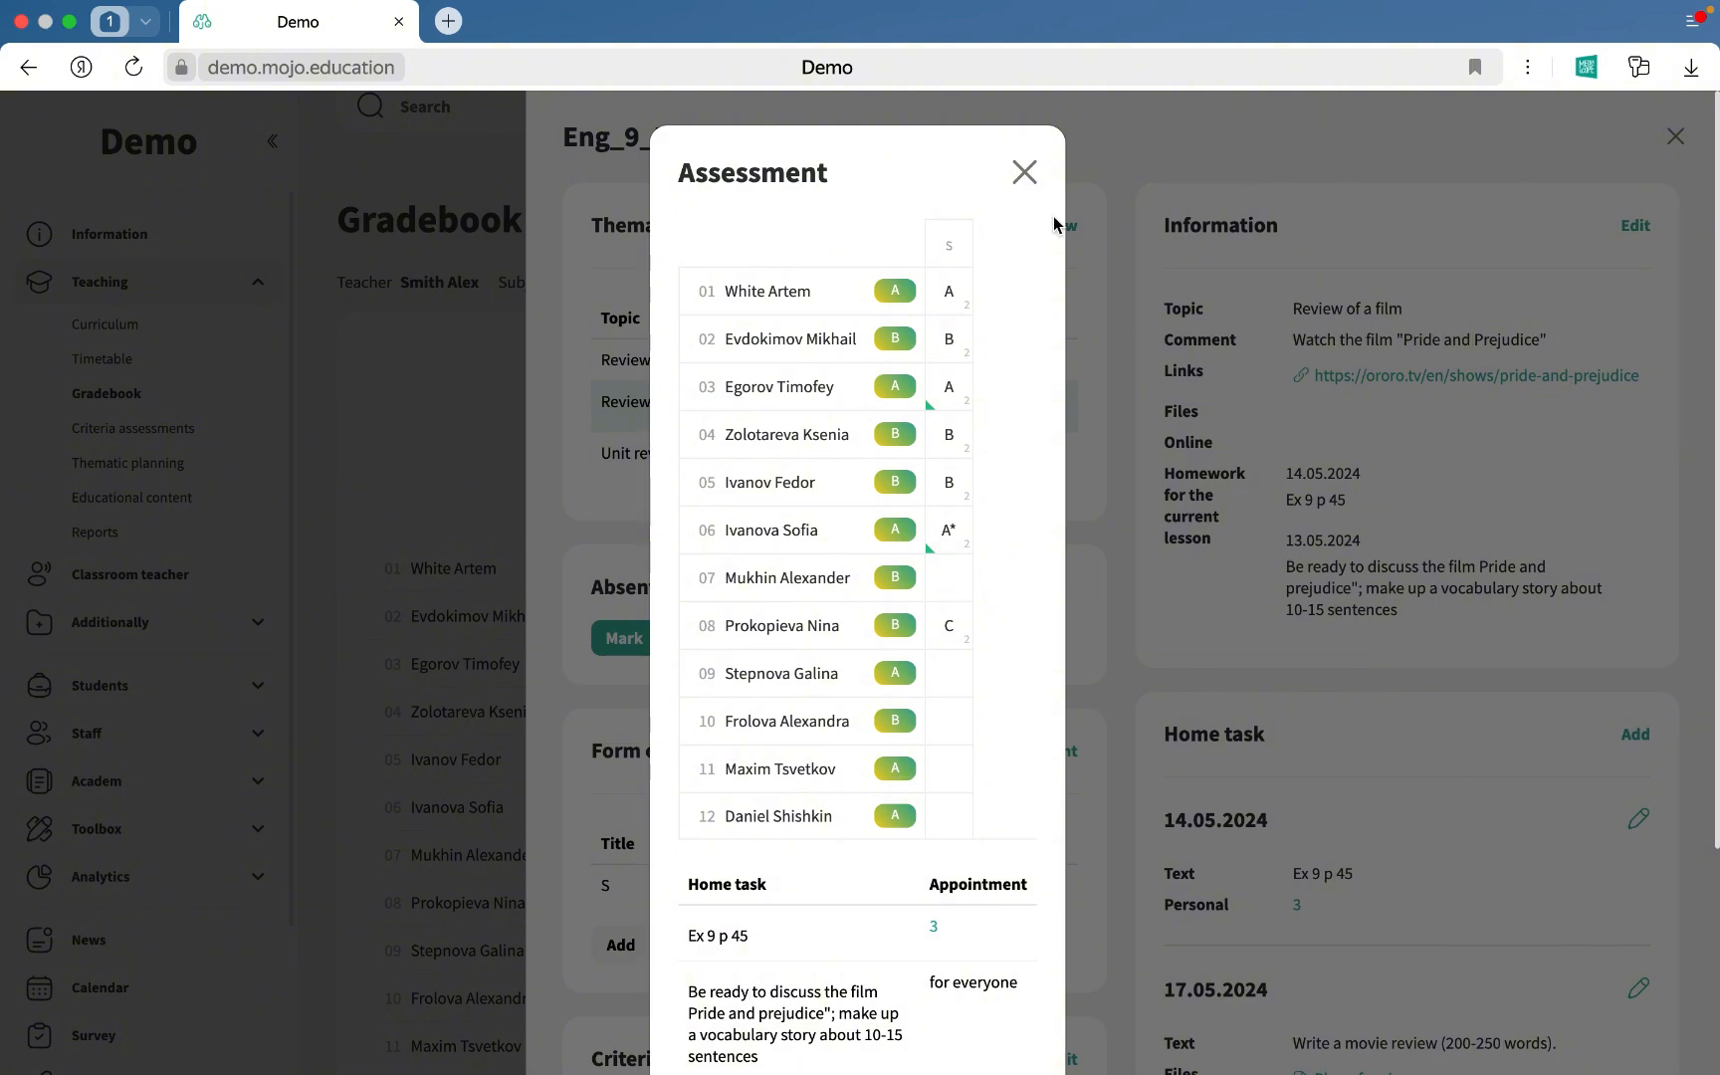
{"action": "left_click", "coordinate": [1025, 173]}
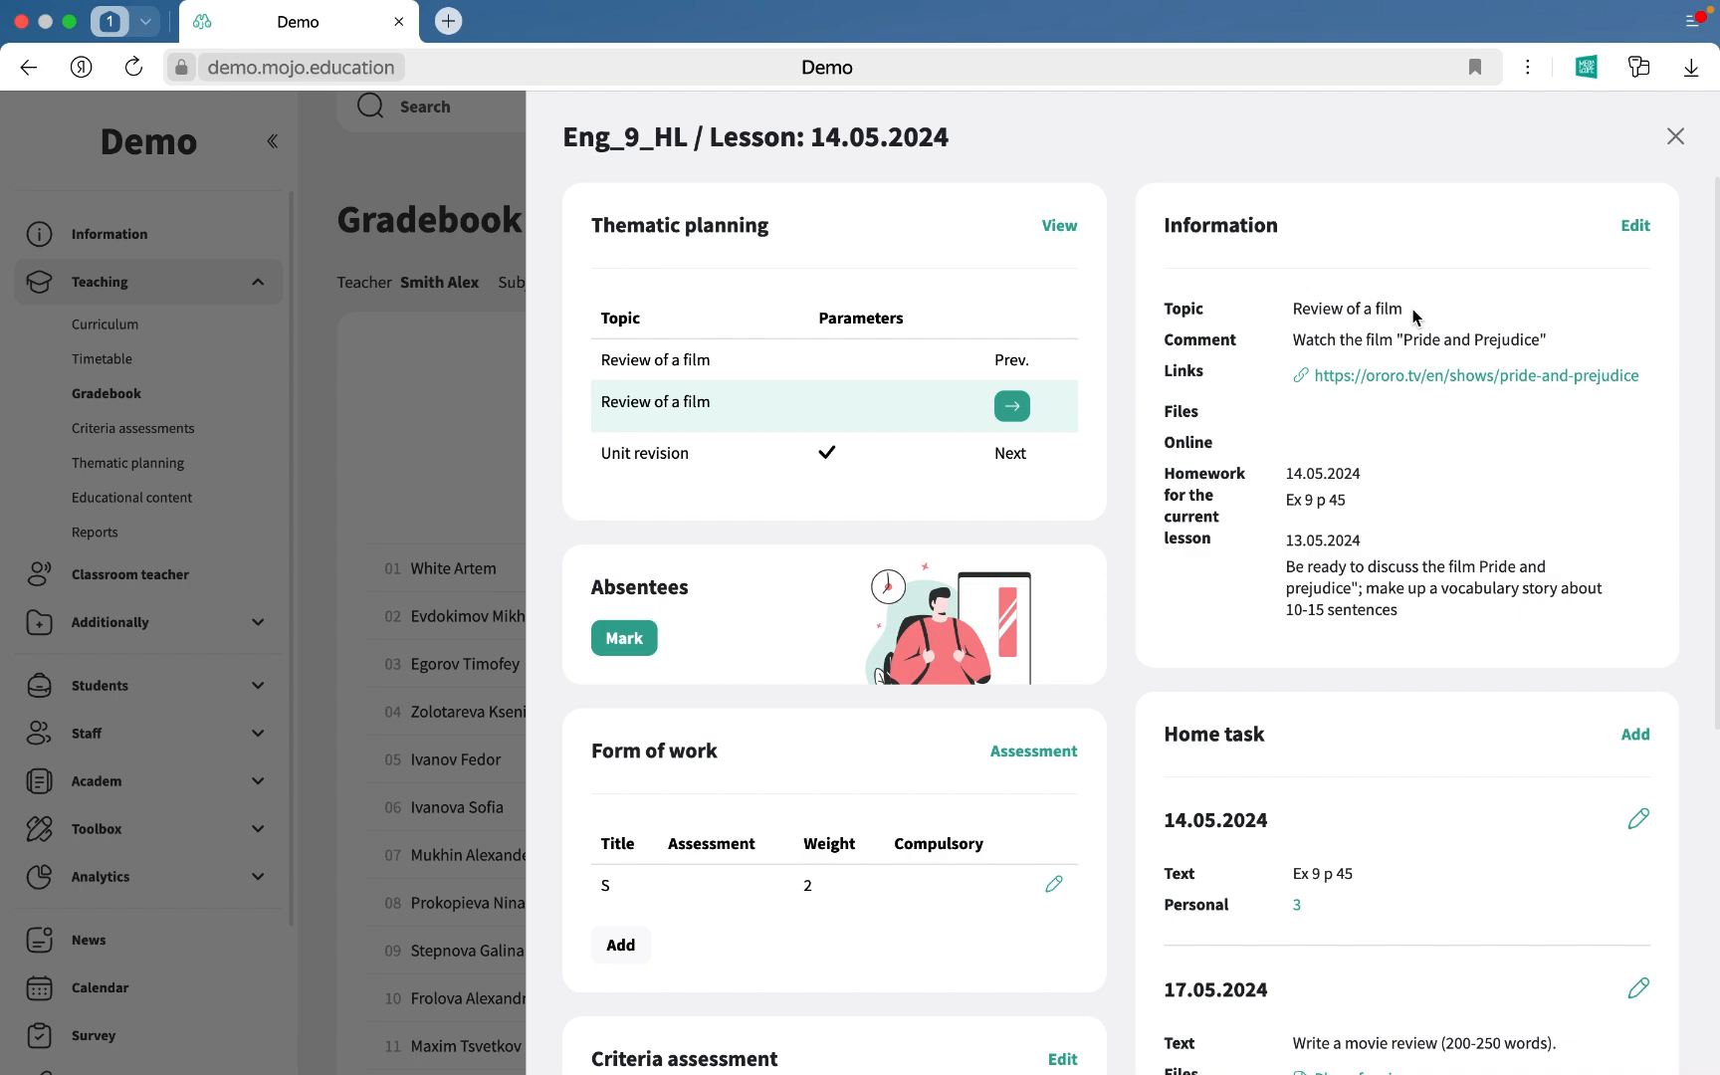
Step: Review the lesson's editable information, including its topic, comment, links and files, and close it
{"action": "left_click", "coordinate": [1633, 229]}
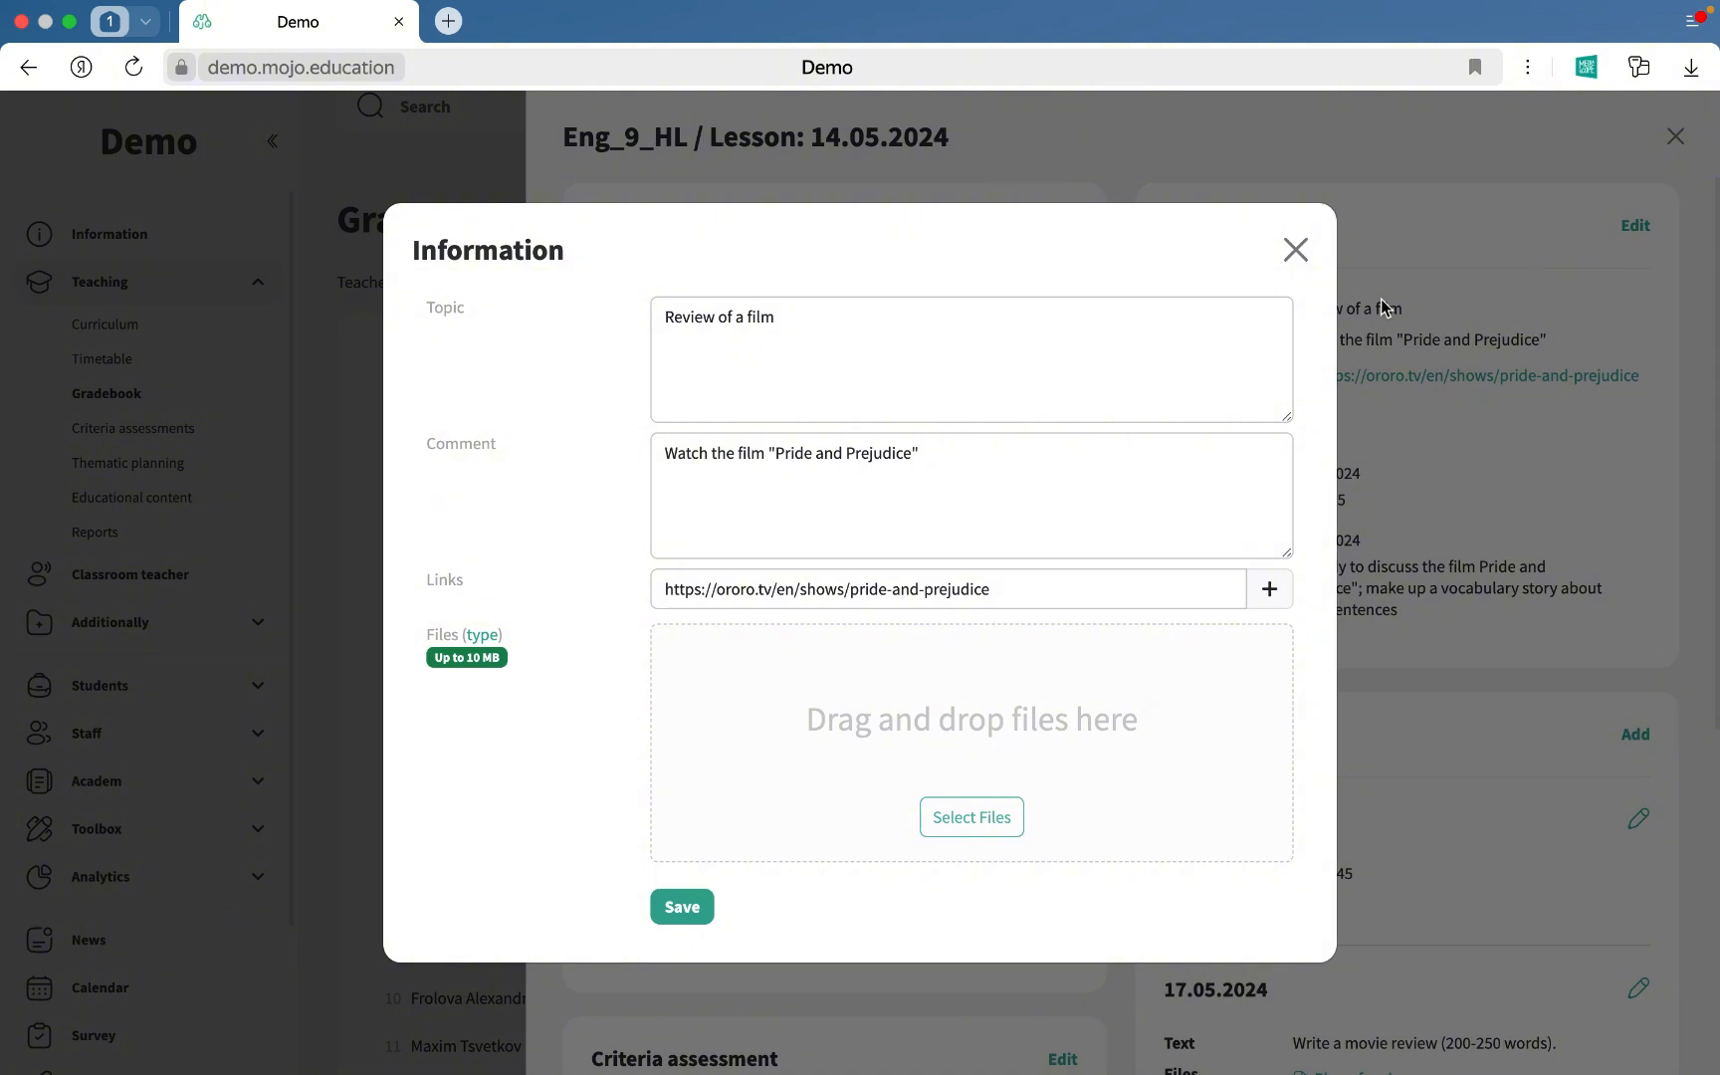
{"action": "left_click", "coordinate": [1226, 326]}
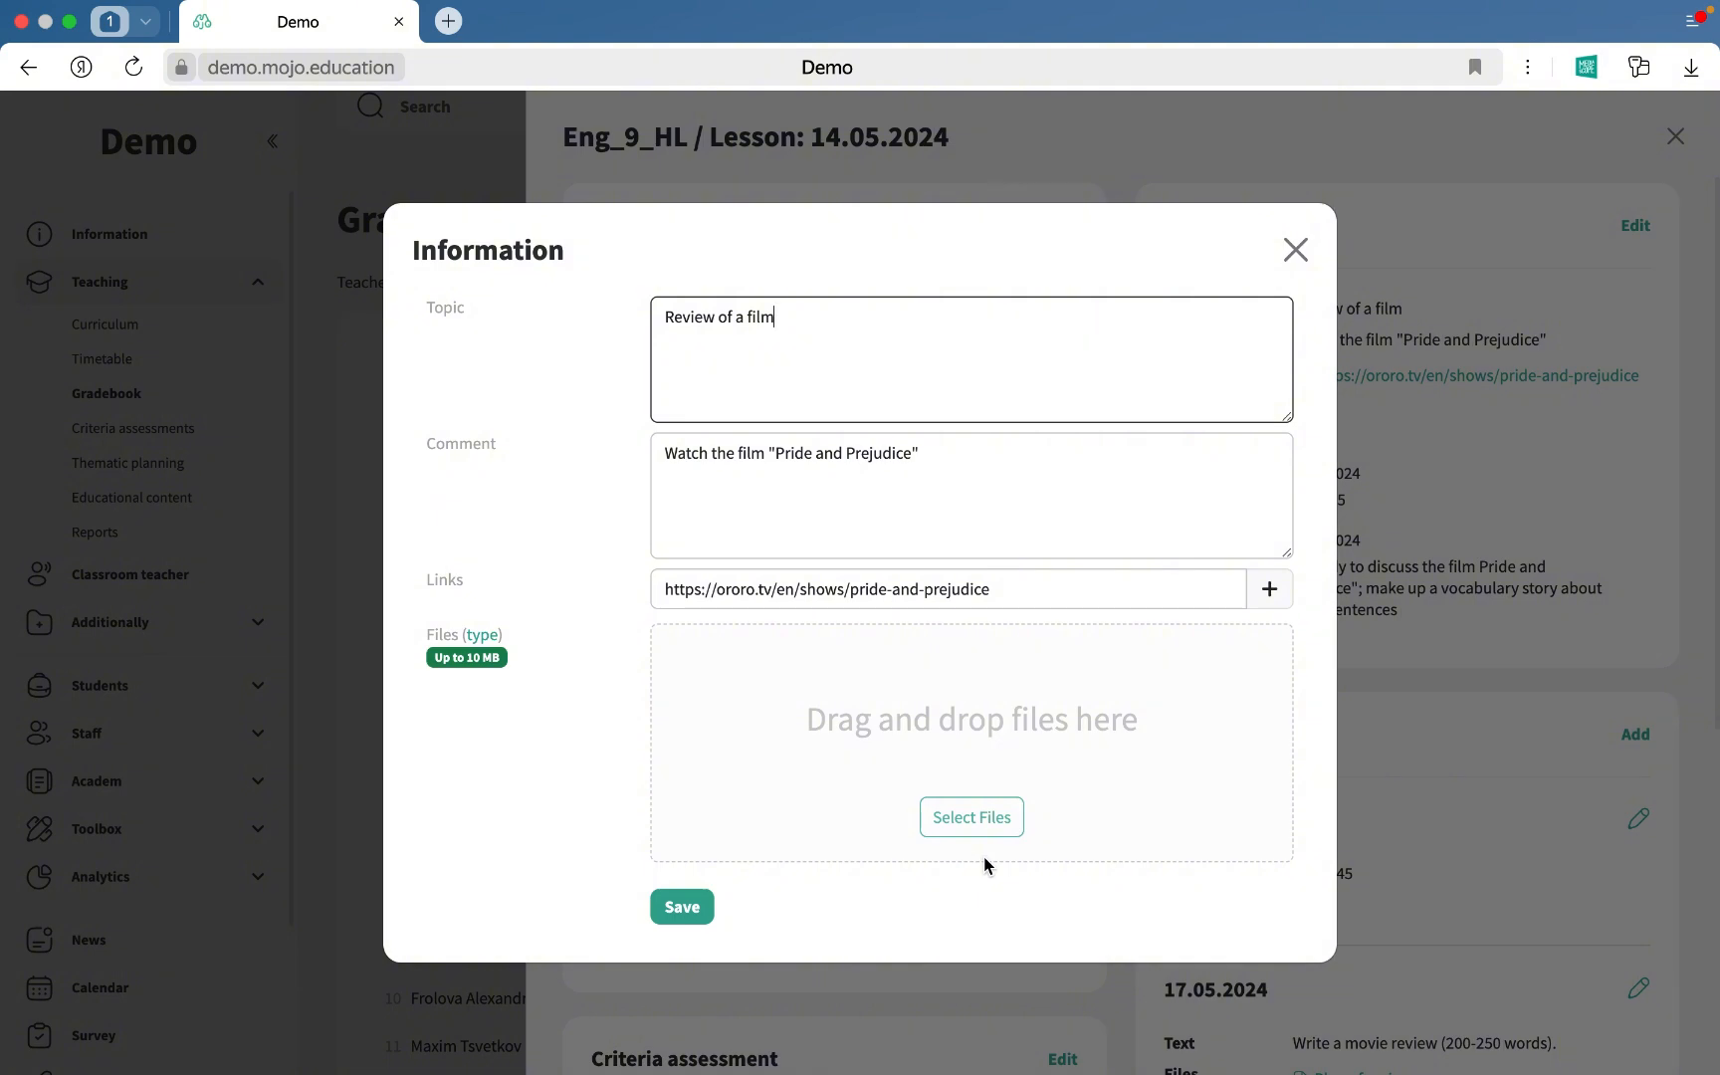
{"action": "left_click", "coordinate": [1297, 250]}
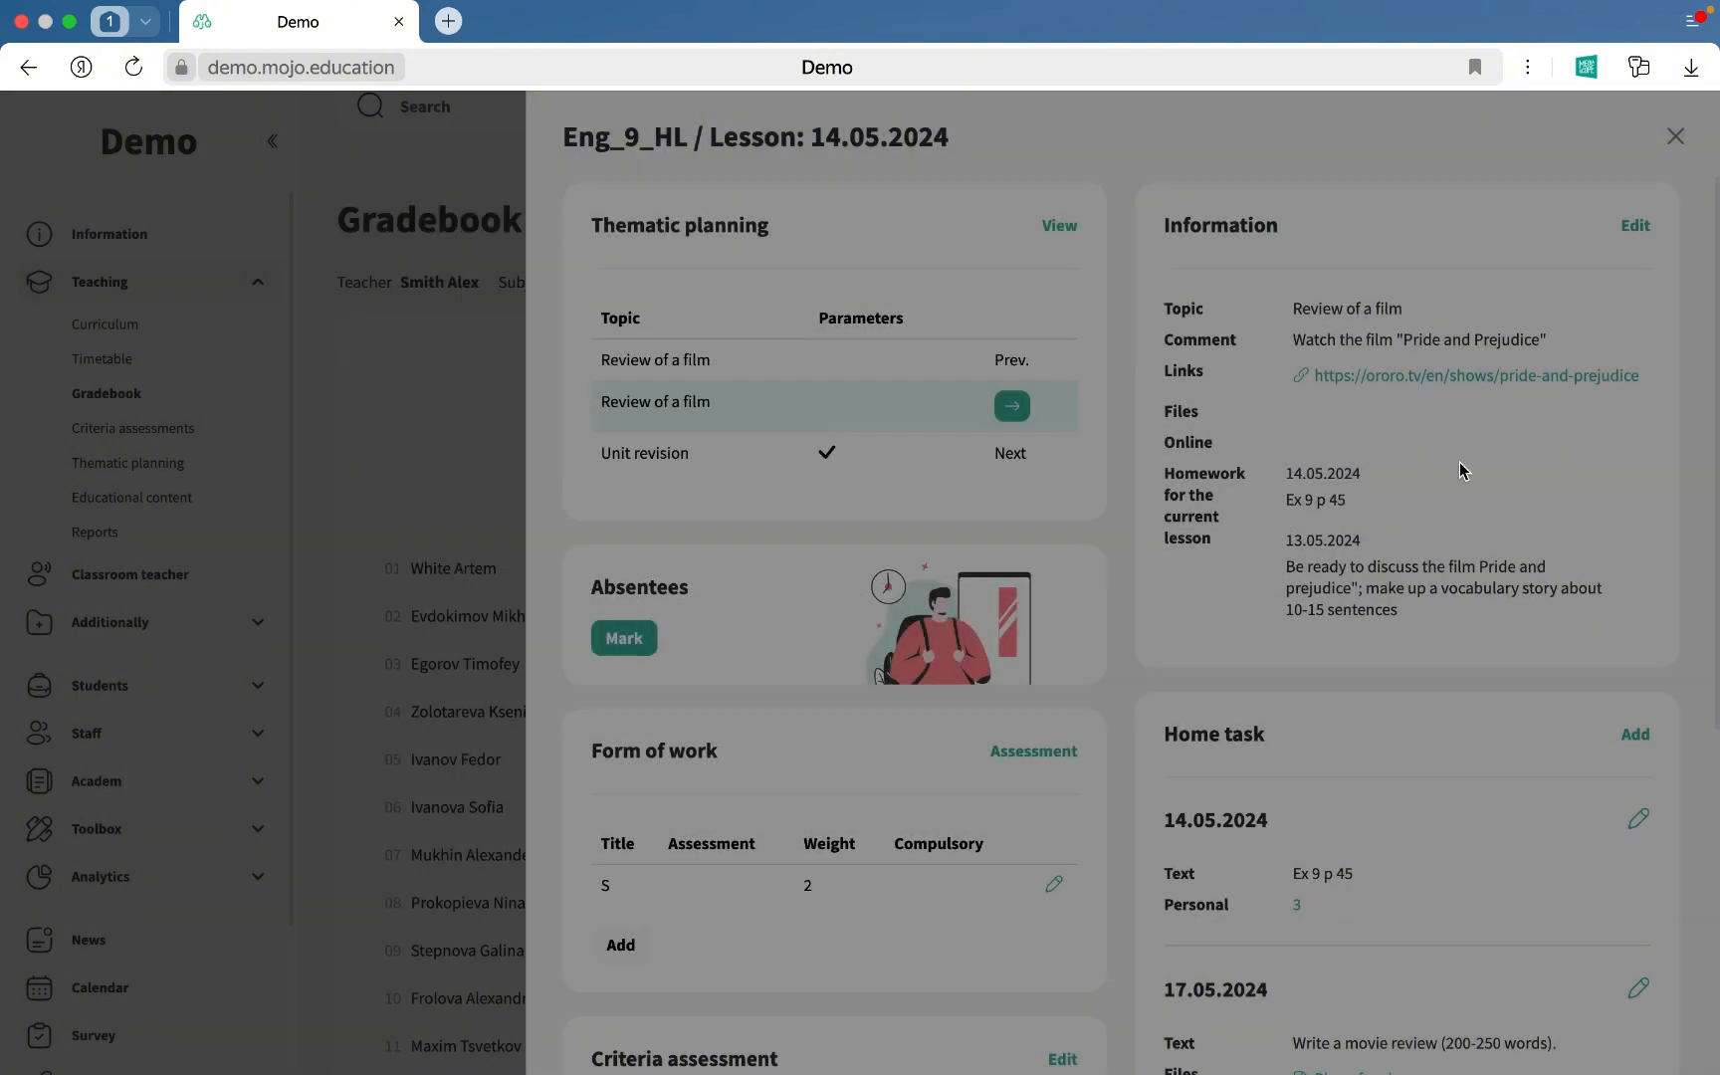
Step: Create a home task for the lesson with the text "Ex 10 p 50" and the date of check 17.05.2024
{"action": "scroll", "coordinate": [1553, 652], "scroll_direction": "down", "scroll_amount": 2}
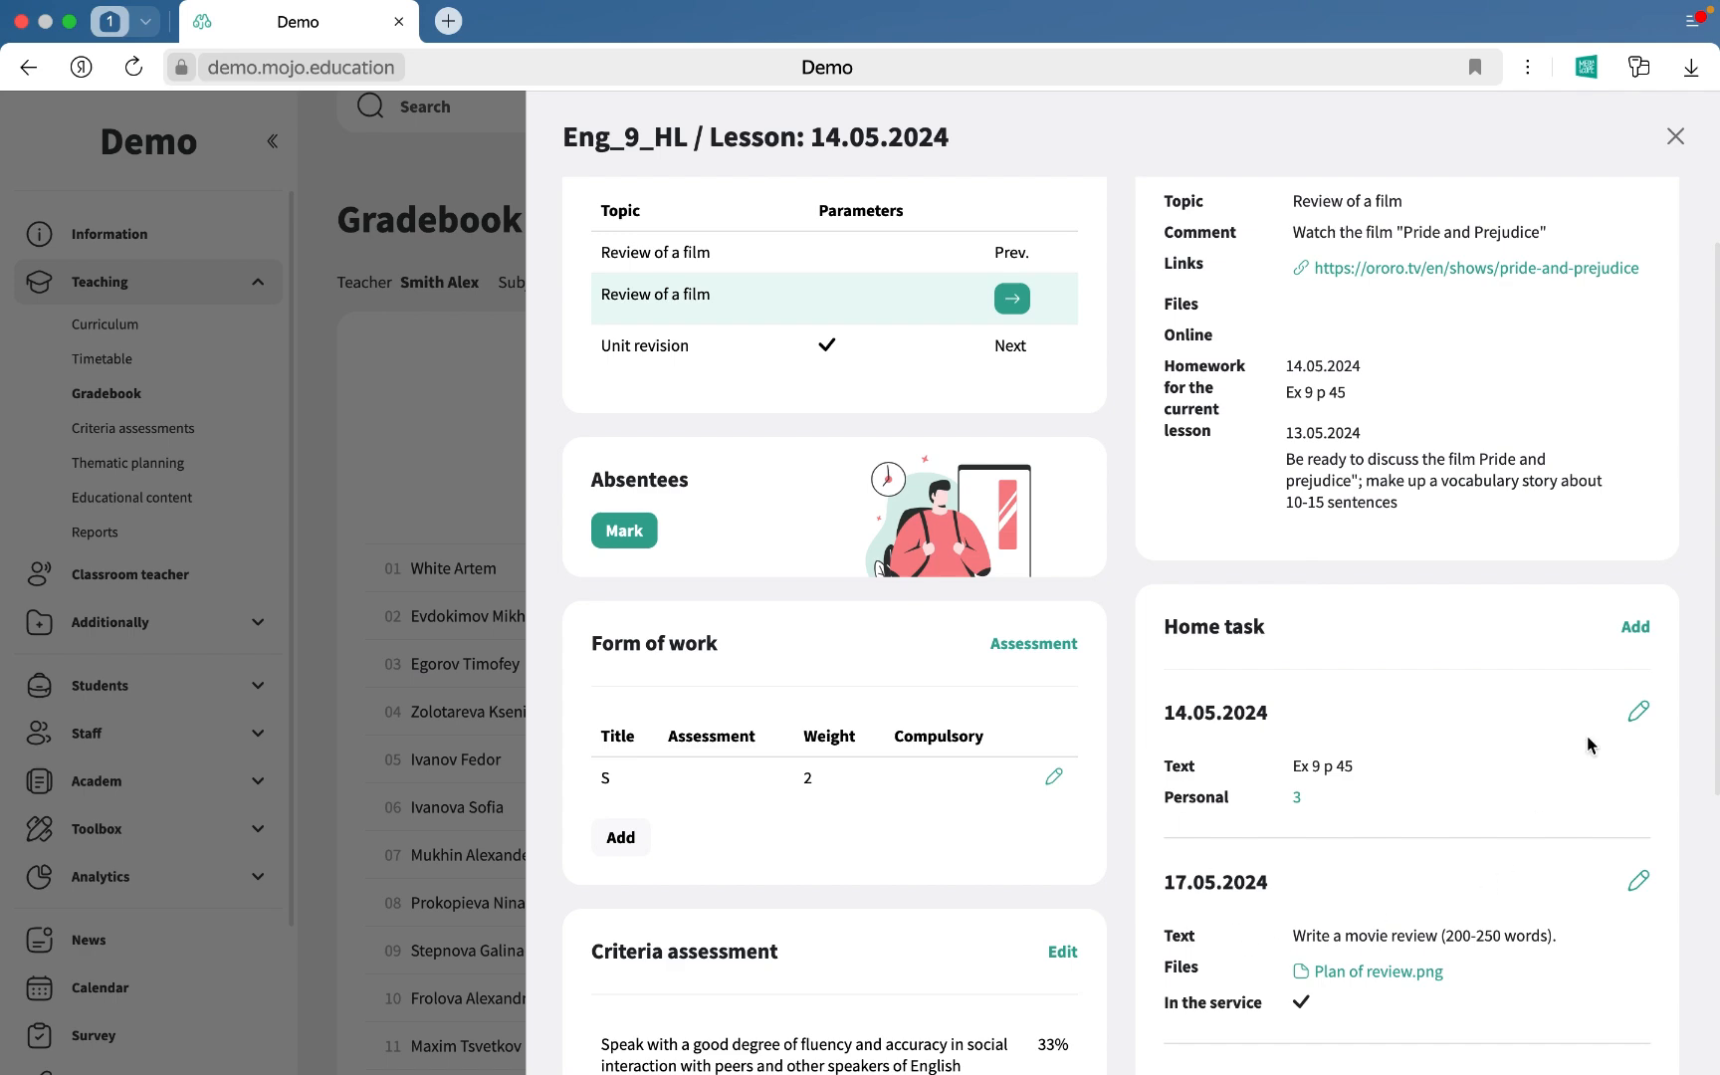
{"action": "left_click", "coordinate": [1637, 629]}
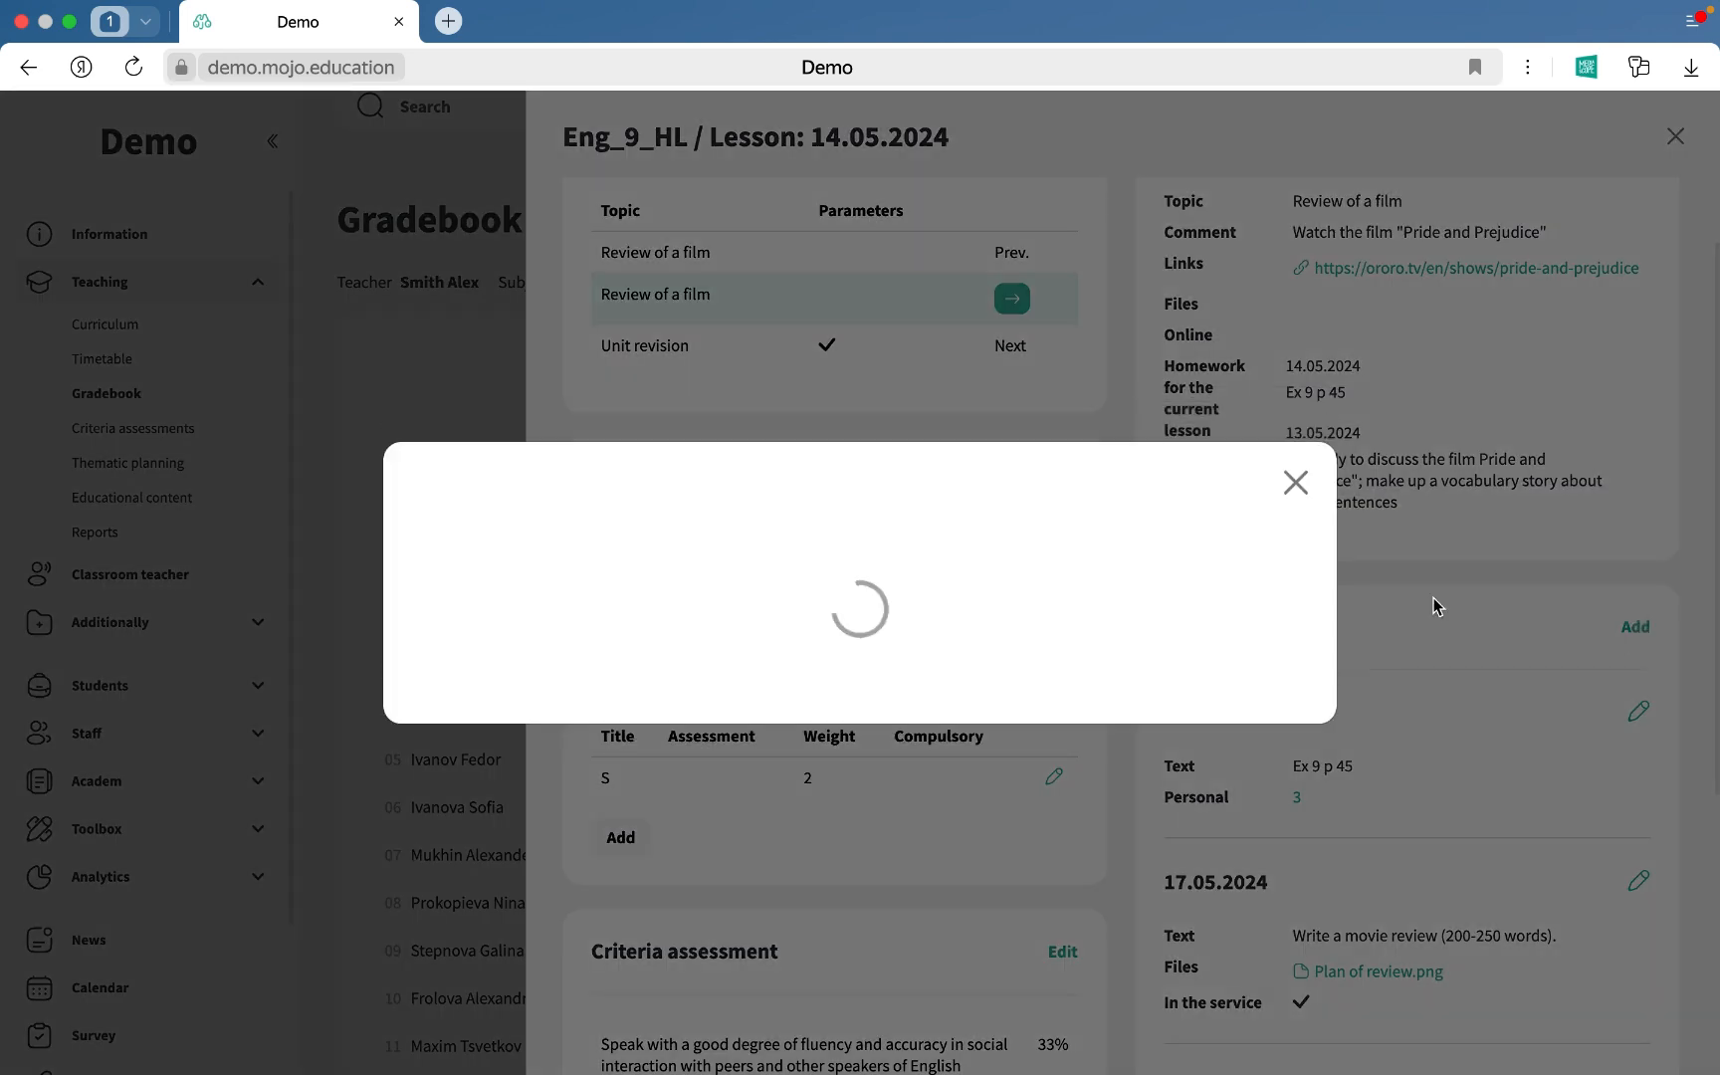
{"action": "left_click", "coordinate": [967, 373]}
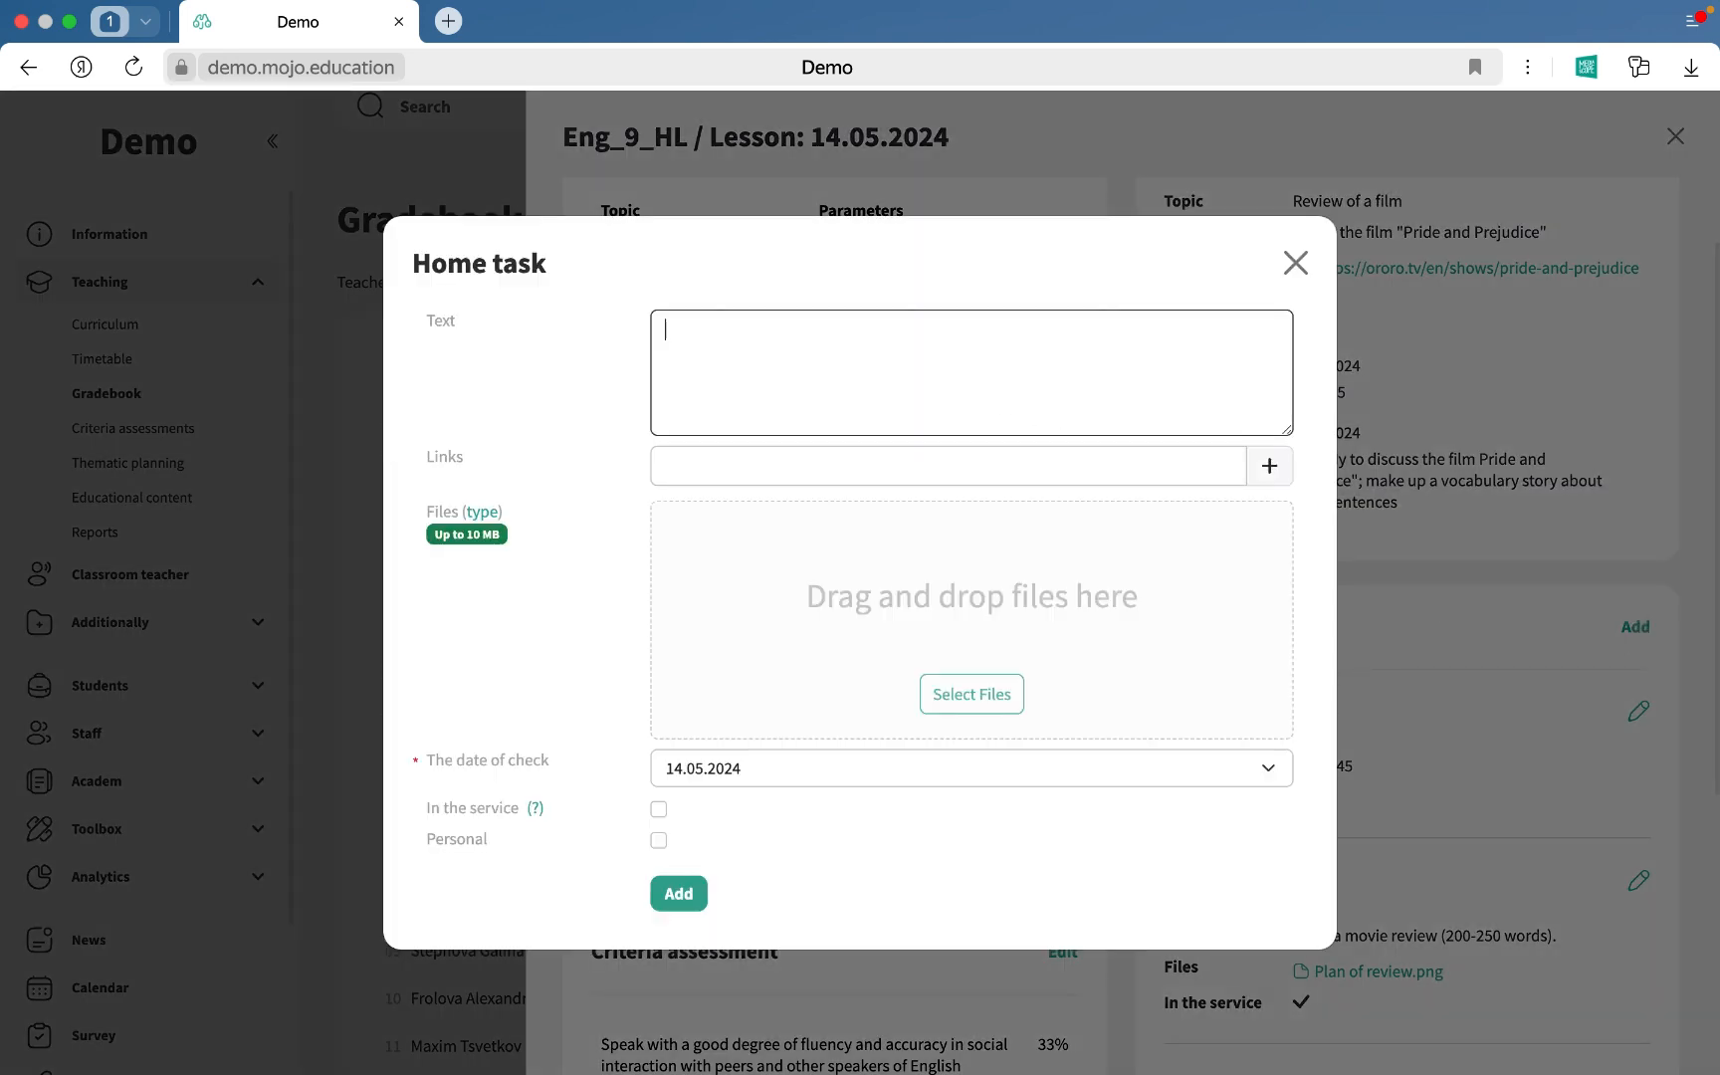
{"action": "type", "text": "Ex 10 p 50"}
{"action": "left_click", "coordinate": [844, 456]}
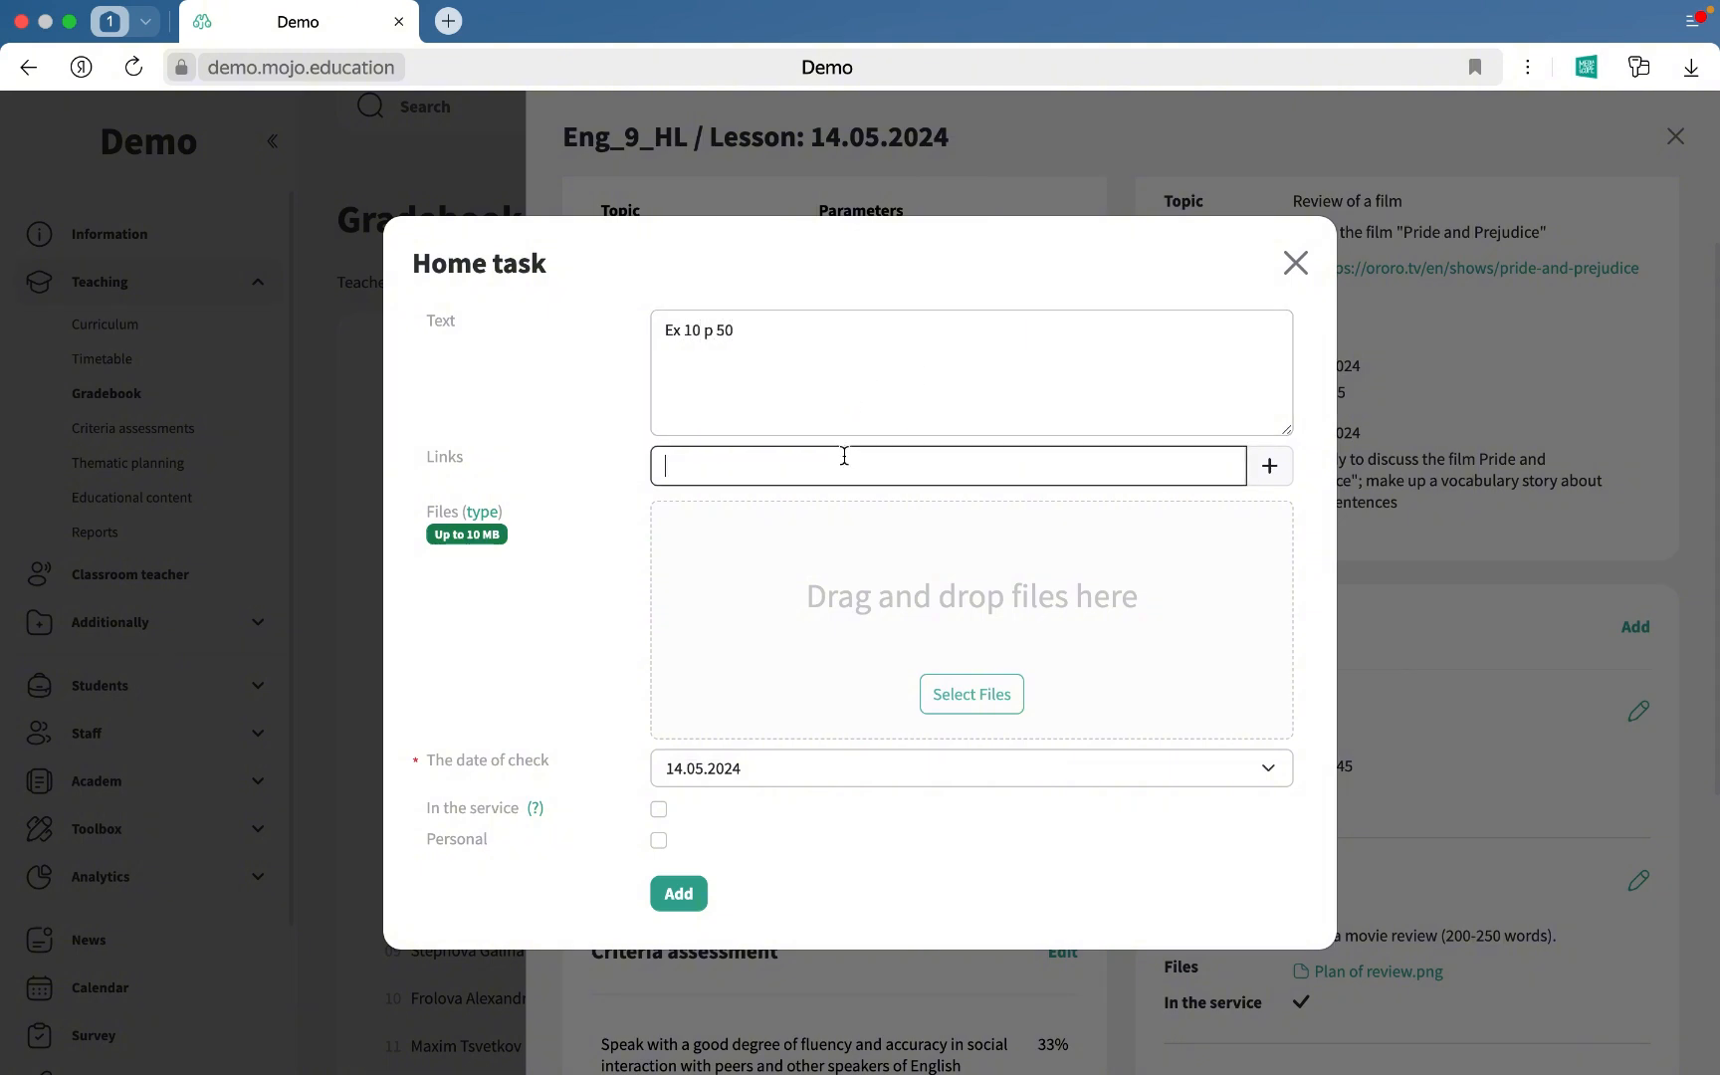
{"action": "left_click", "coordinate": [1054, 637]}
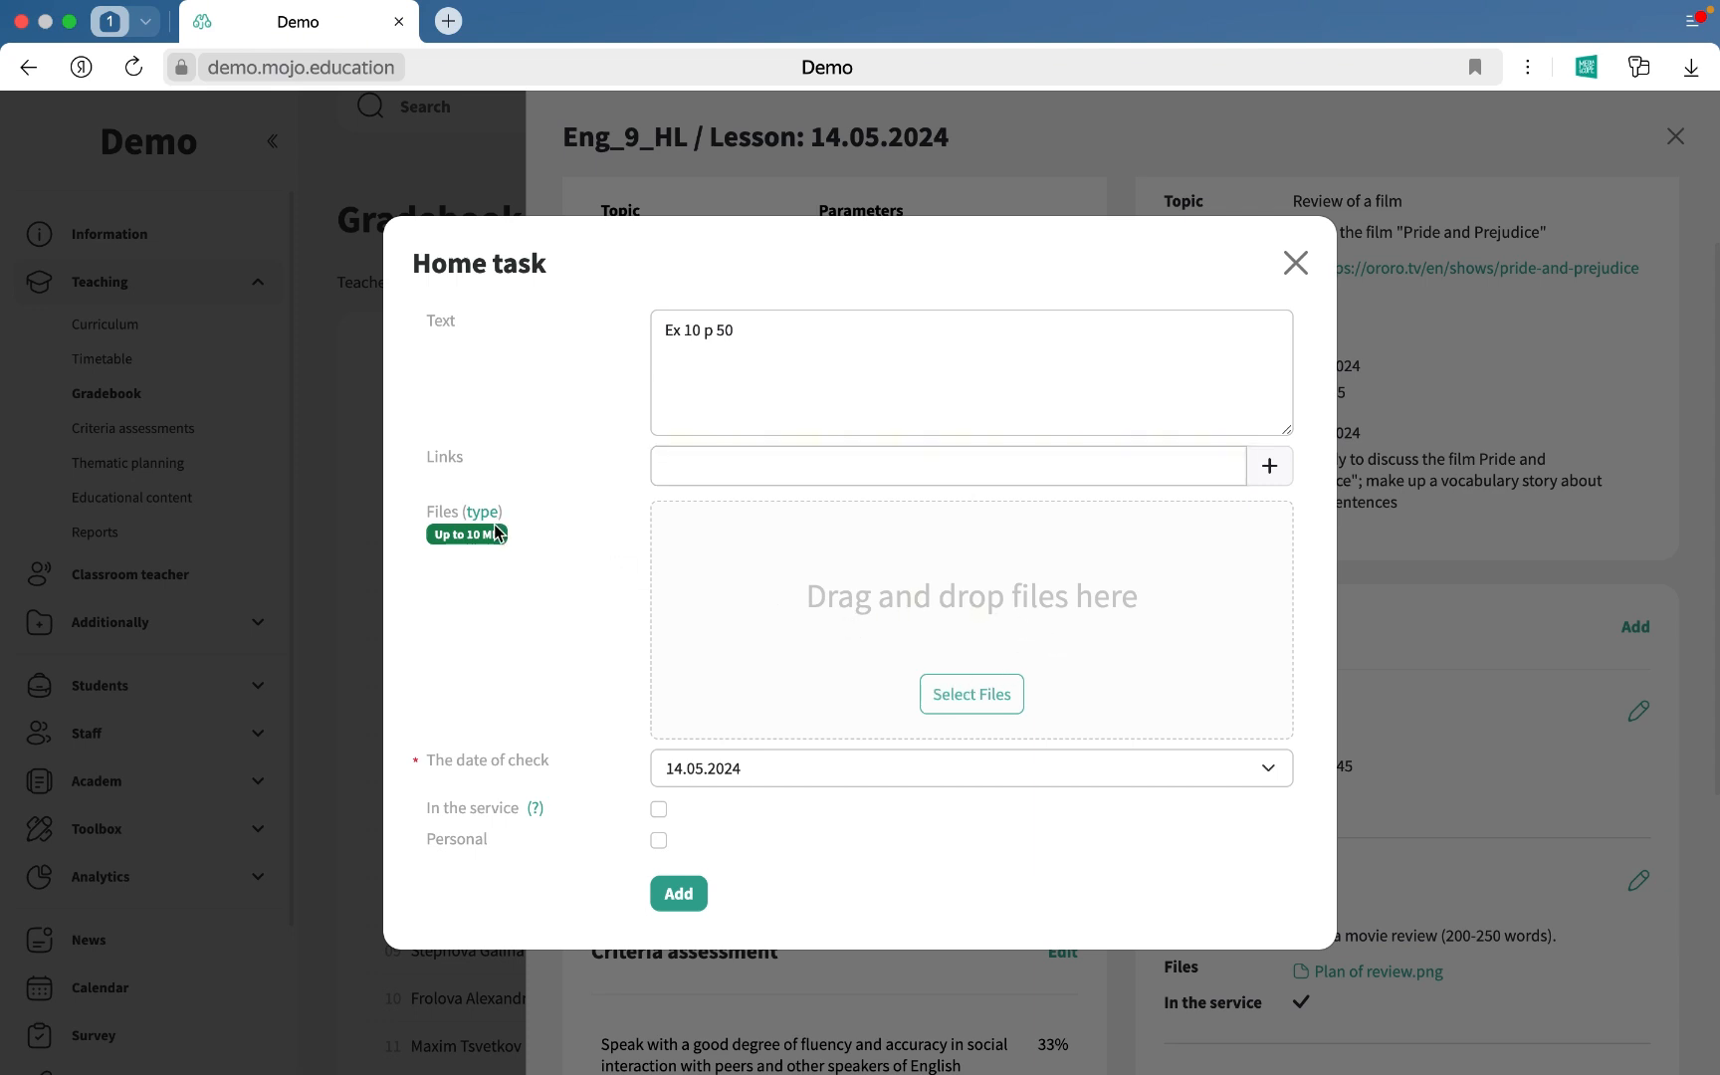
{"action": "mouse_move", "coordinate": [481, 518]}
{"action": "left_click", "coordinate": [998, 767]}
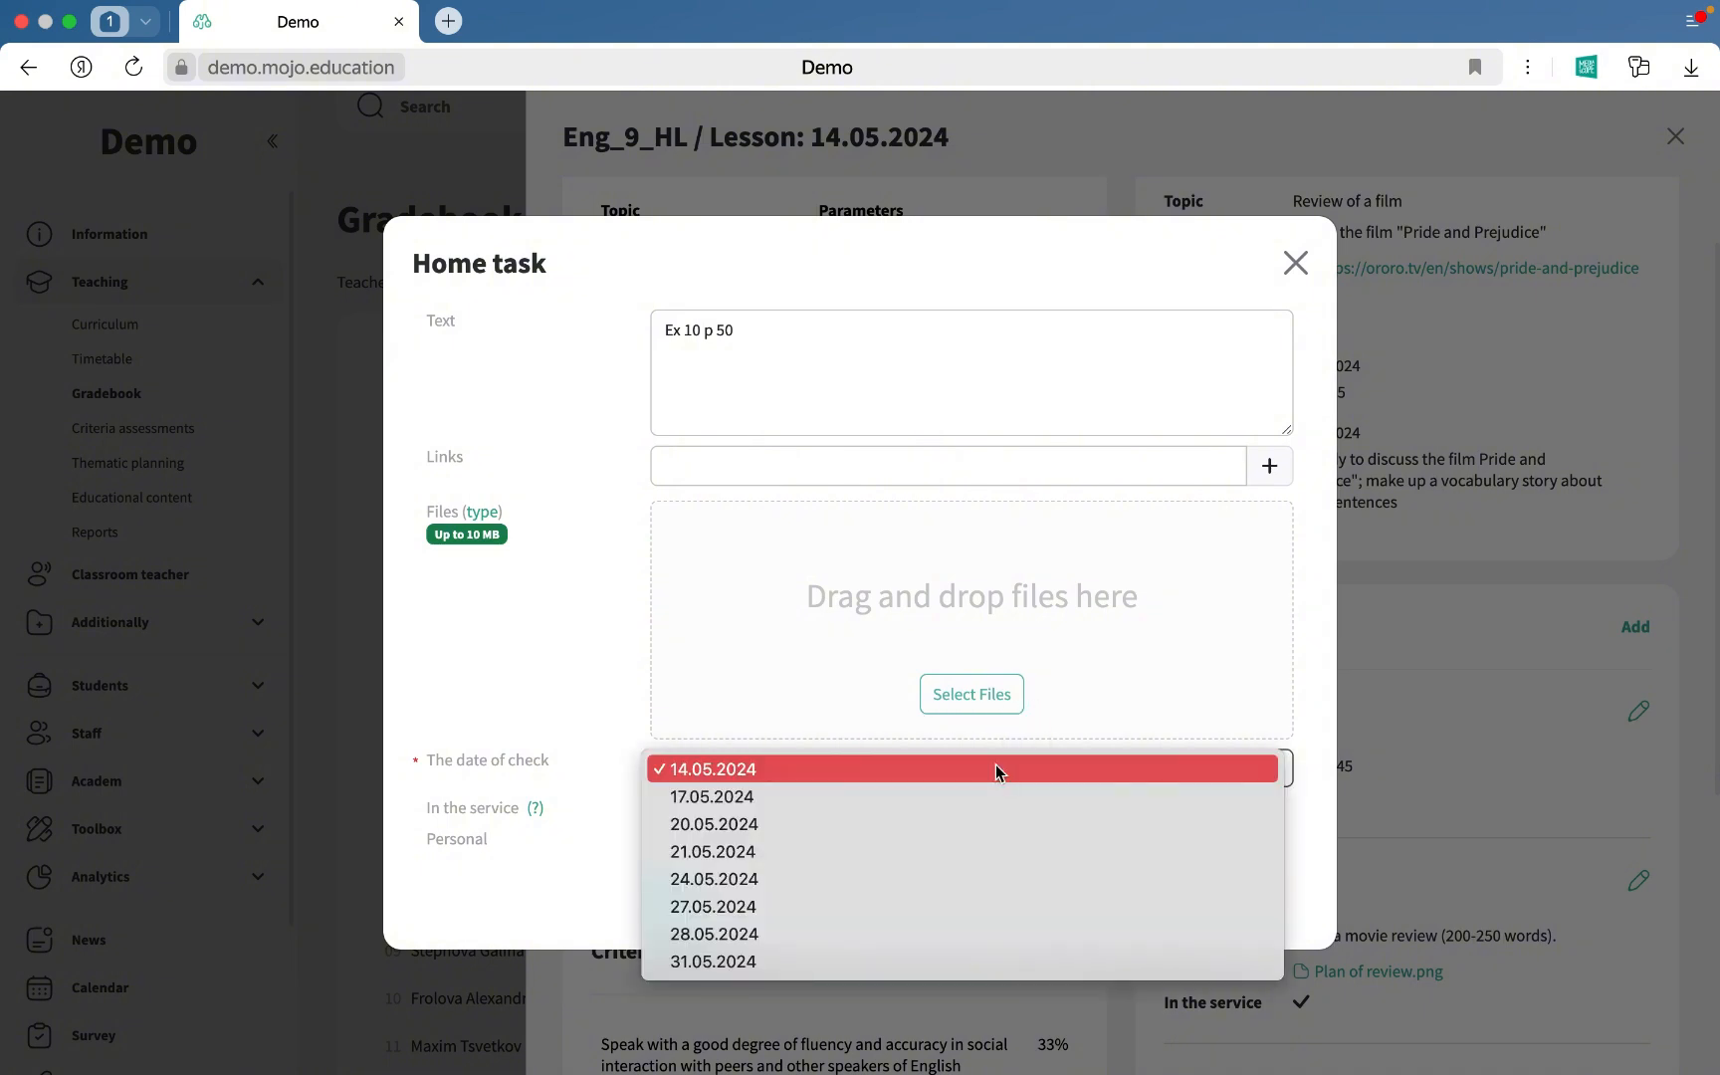
{"action": "left_click", "coordinate": [975, 796]}
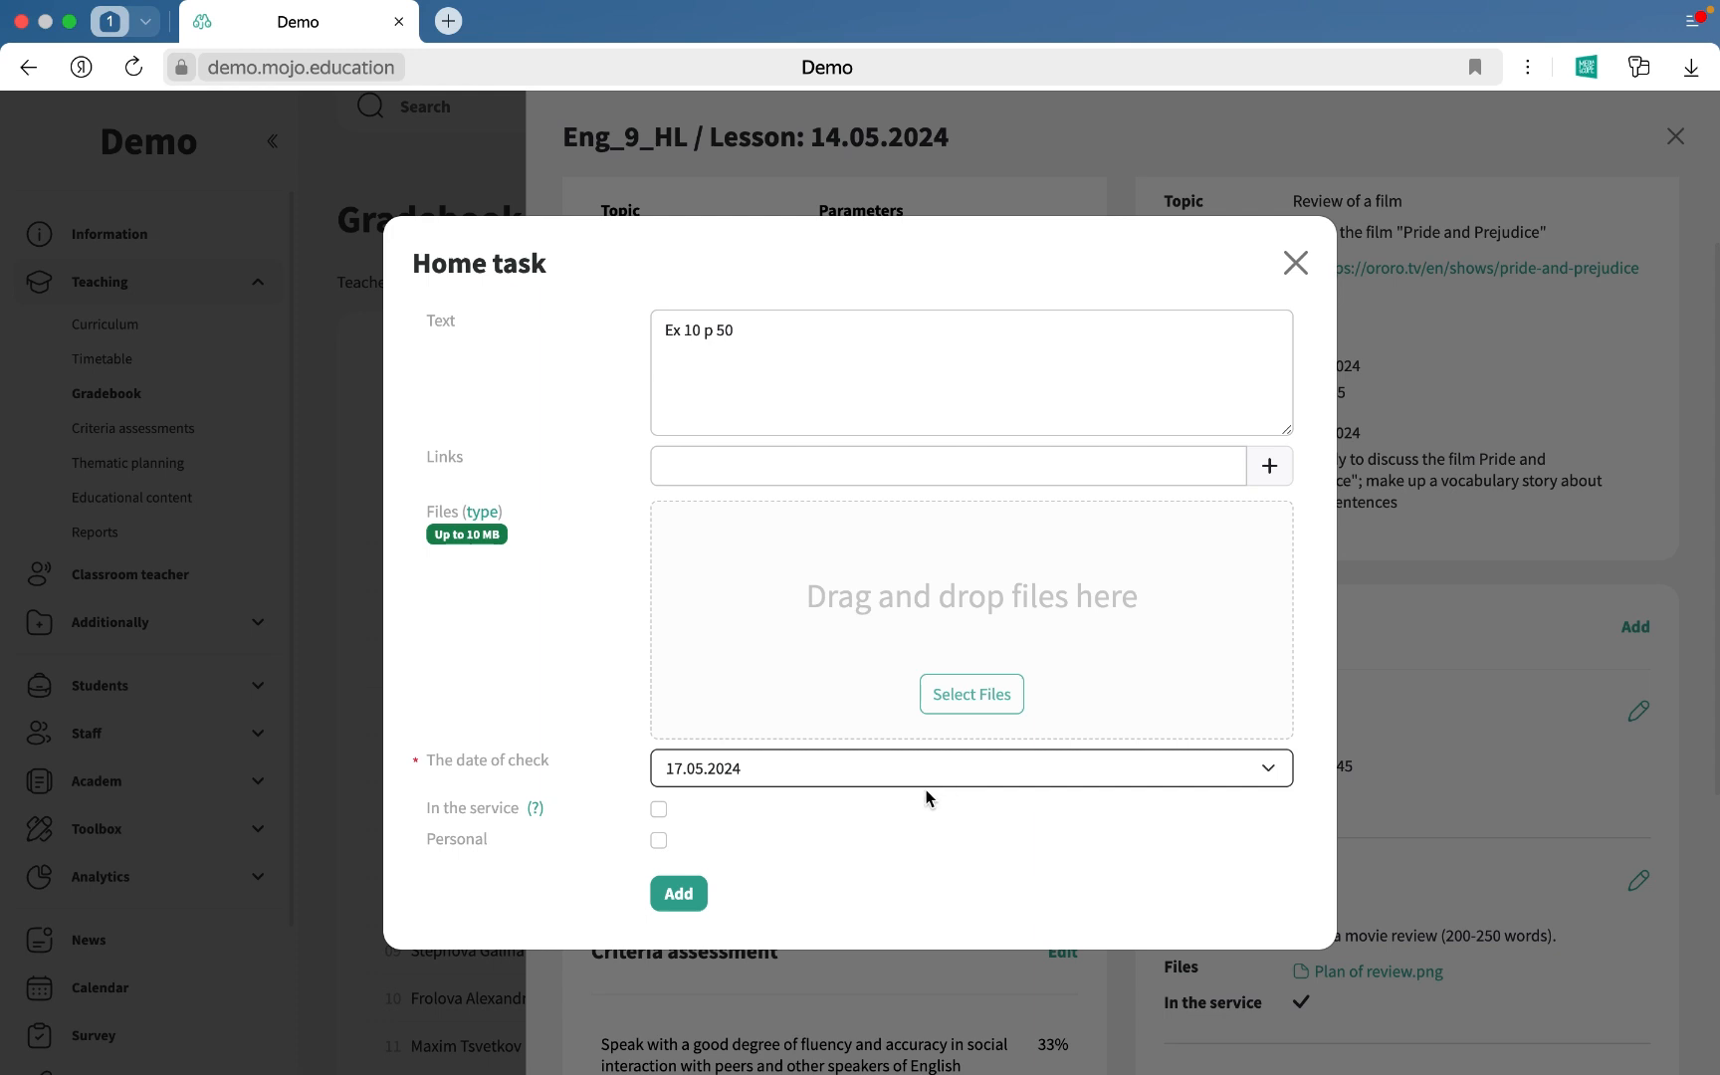
Step: Make the home task personal, assign it to the third and seventh students, and add it to the lesson
{"action": "left_click", "coordinate": [659, 842]}
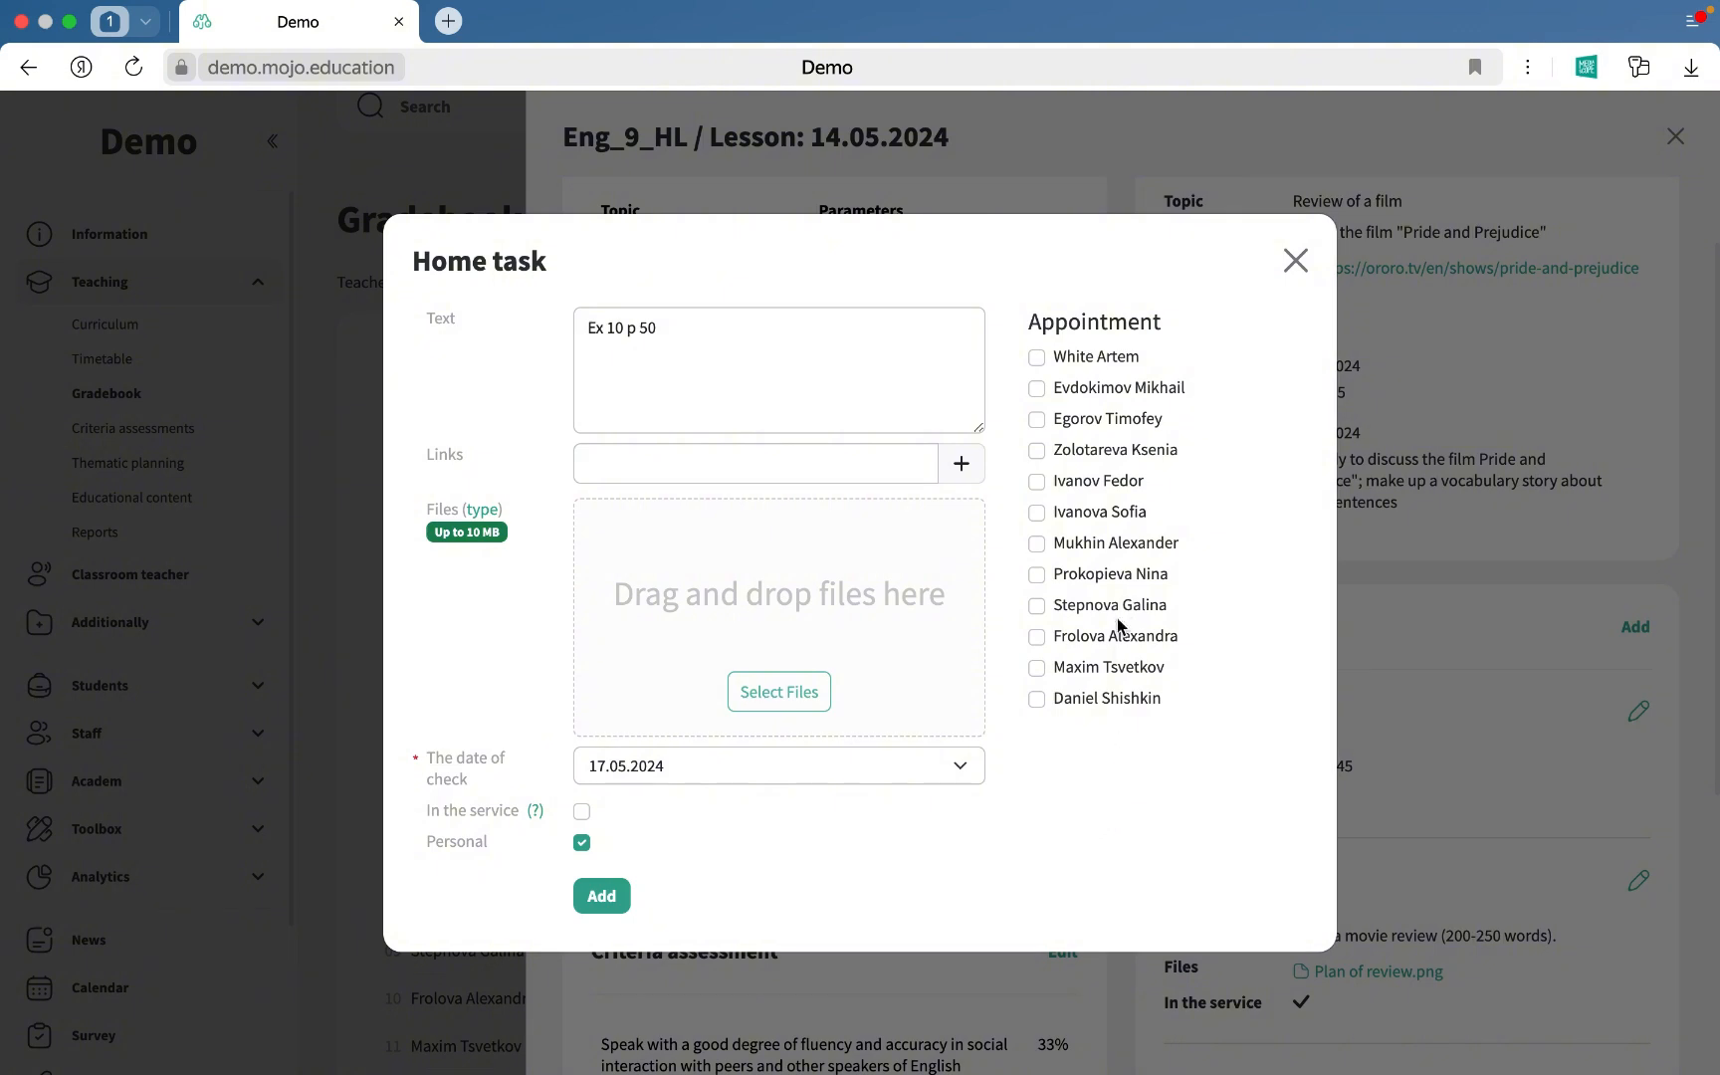
{"action": "left_click", "coordinate": [1038, 422]}
{"action": "left_click", "coordinate": [1036, 483]}
{"action": "left_click", "coordinate": [1036, 514]}
{"action": "left_click", "coordinate": [1036, 545]}
{"action": "left_click", "coordinate": [1036, 514]}
{"action": "left_click", "coordinate": [1036, 482]}
{"action": "left_click", "coordinate": [607, 901]}
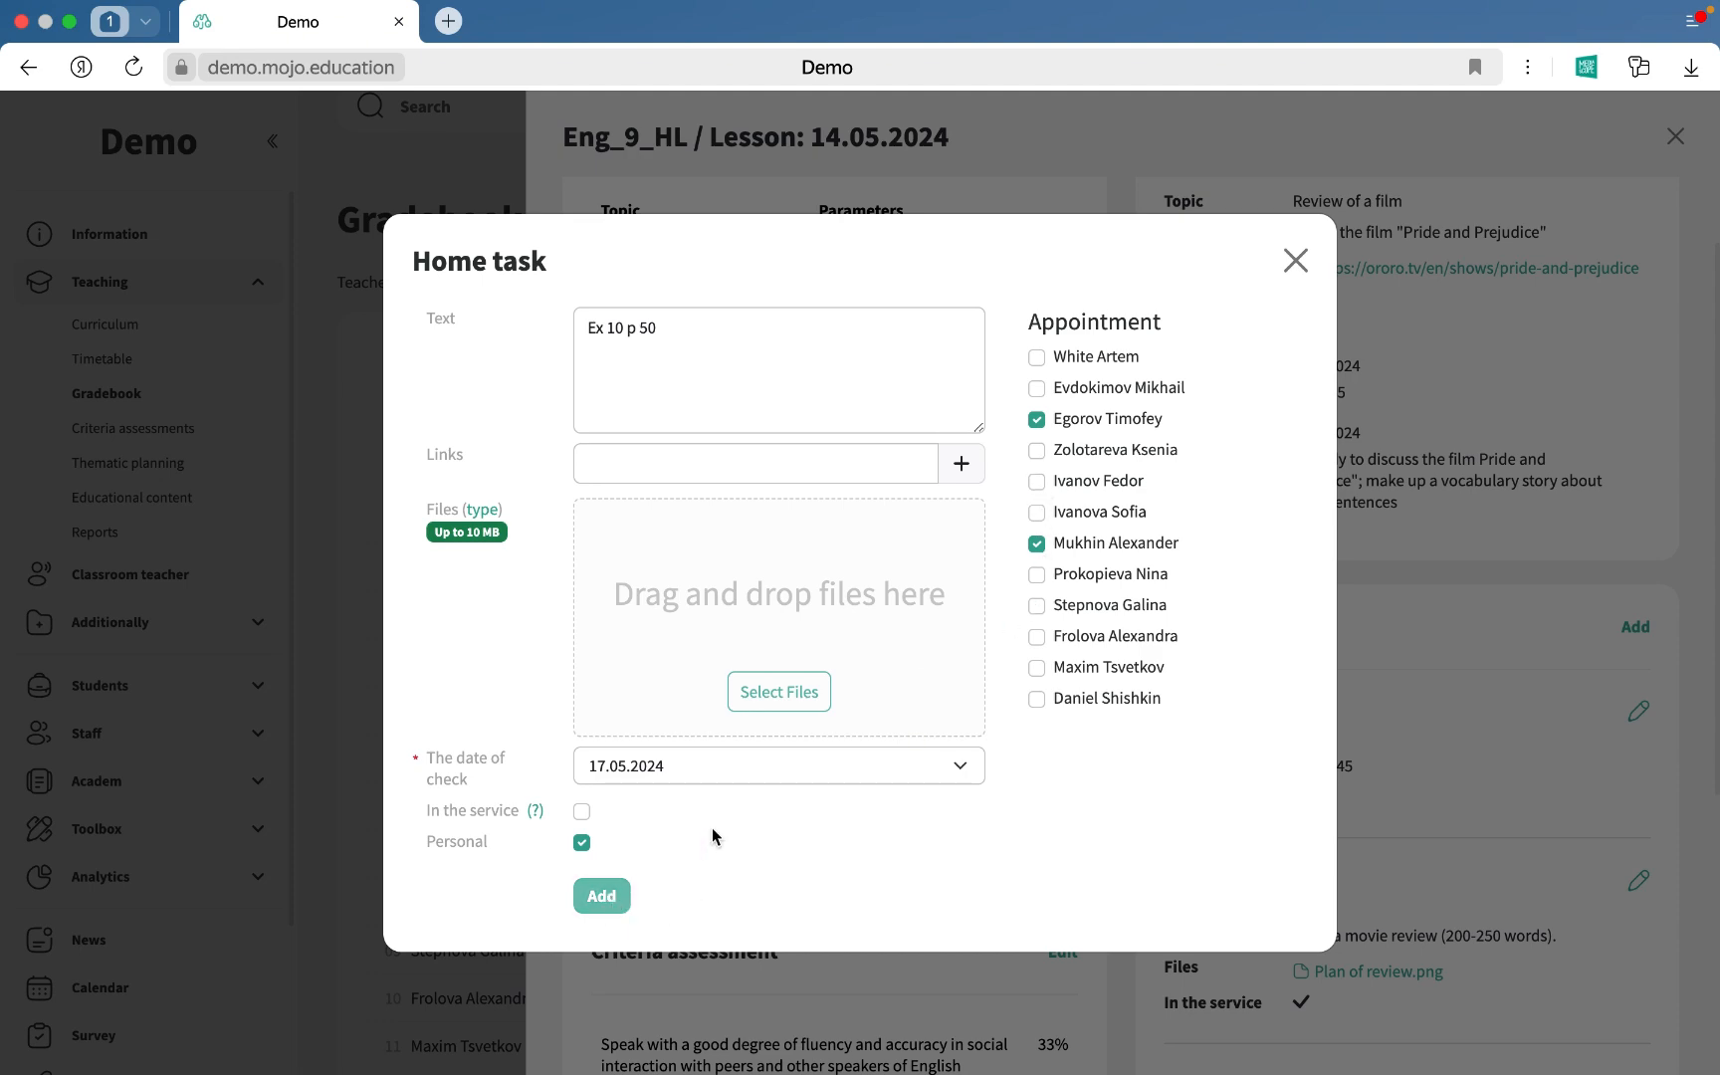
{"action": "scroll", "coordinate": [1318, 577], "scroll_direction": "down", "scroll_amount": 3}
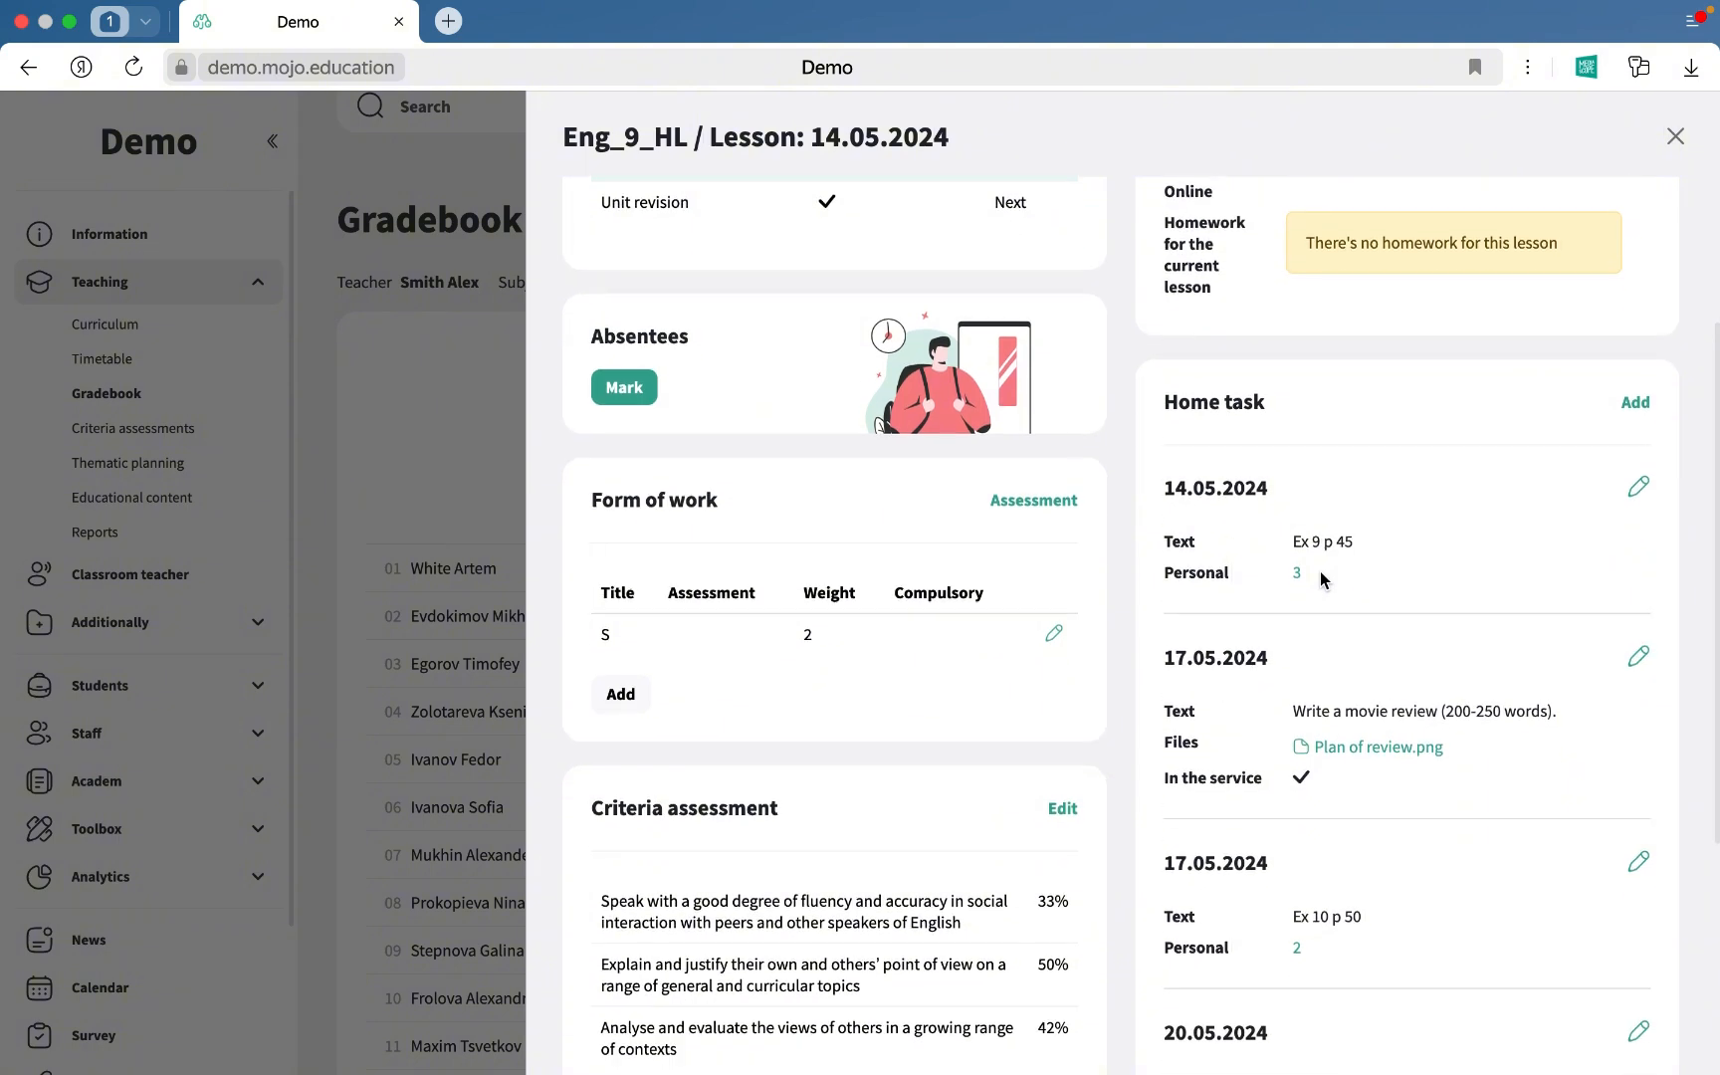
{"action": "scroll", "coordinate": [1324, 580], "scroll_direction": "down", "scroll_amount": 2}
{"action": "mouse_move", "coordinate": [1299, 874]}
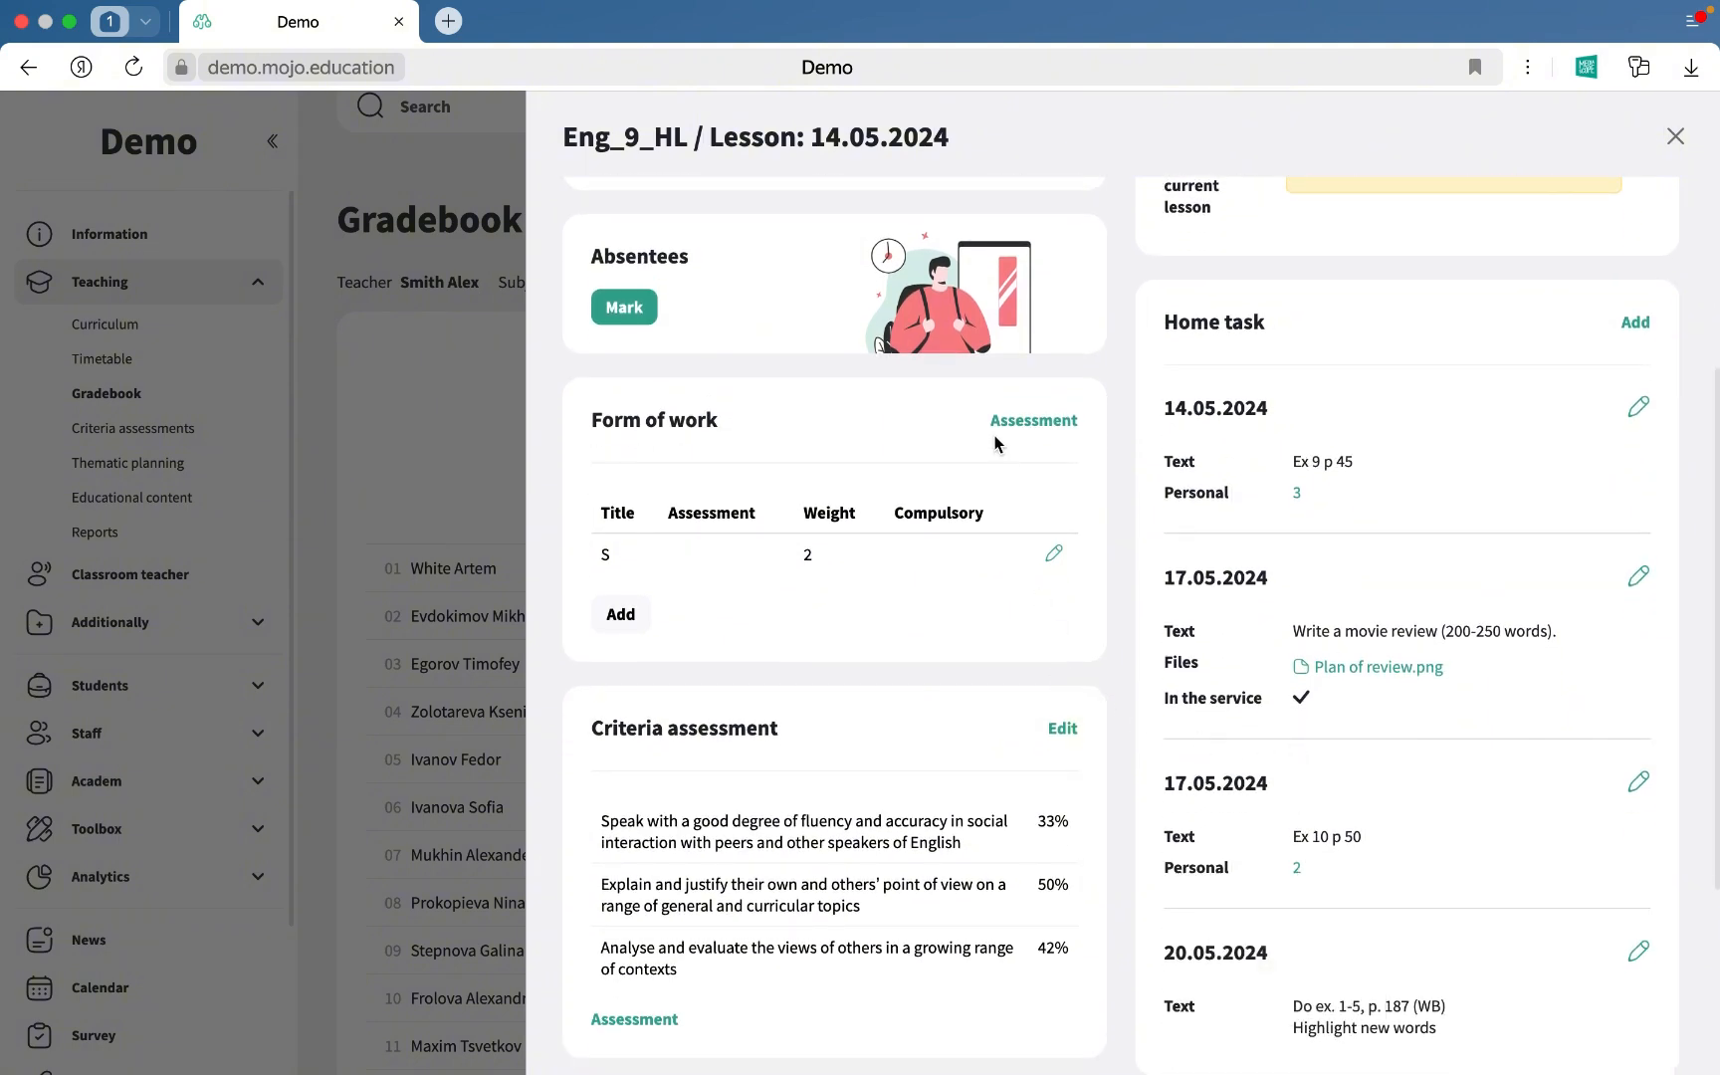
Step: Mark the first student absent in the lesson's absentees list, clear that mark again and close the list
{"action": "scroll", "coordinate": [994, 439], "scroll_direction": "up", "scroll_amount": 5}
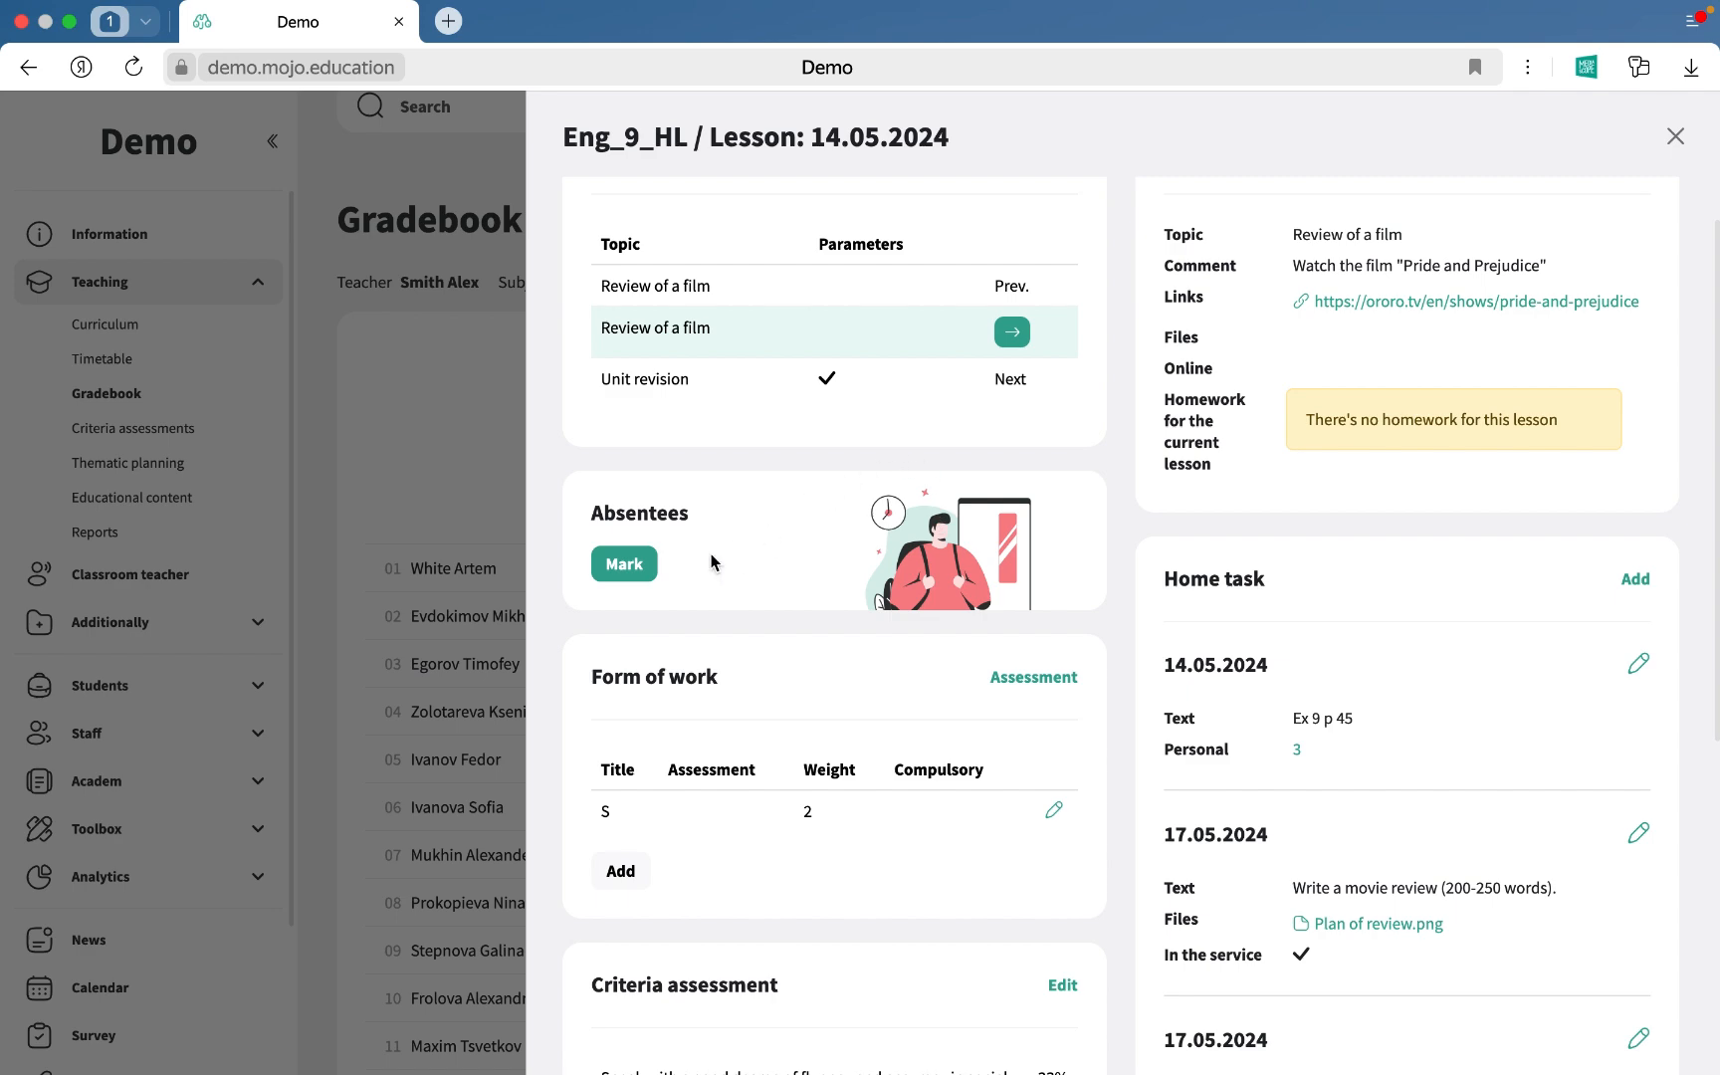
{"action": "scroll", "coordinate": [691, 550], "scroll_direction": "up", "scroll_amount": 1}
{"action": "left_click", "coordinate": [655, 616]}
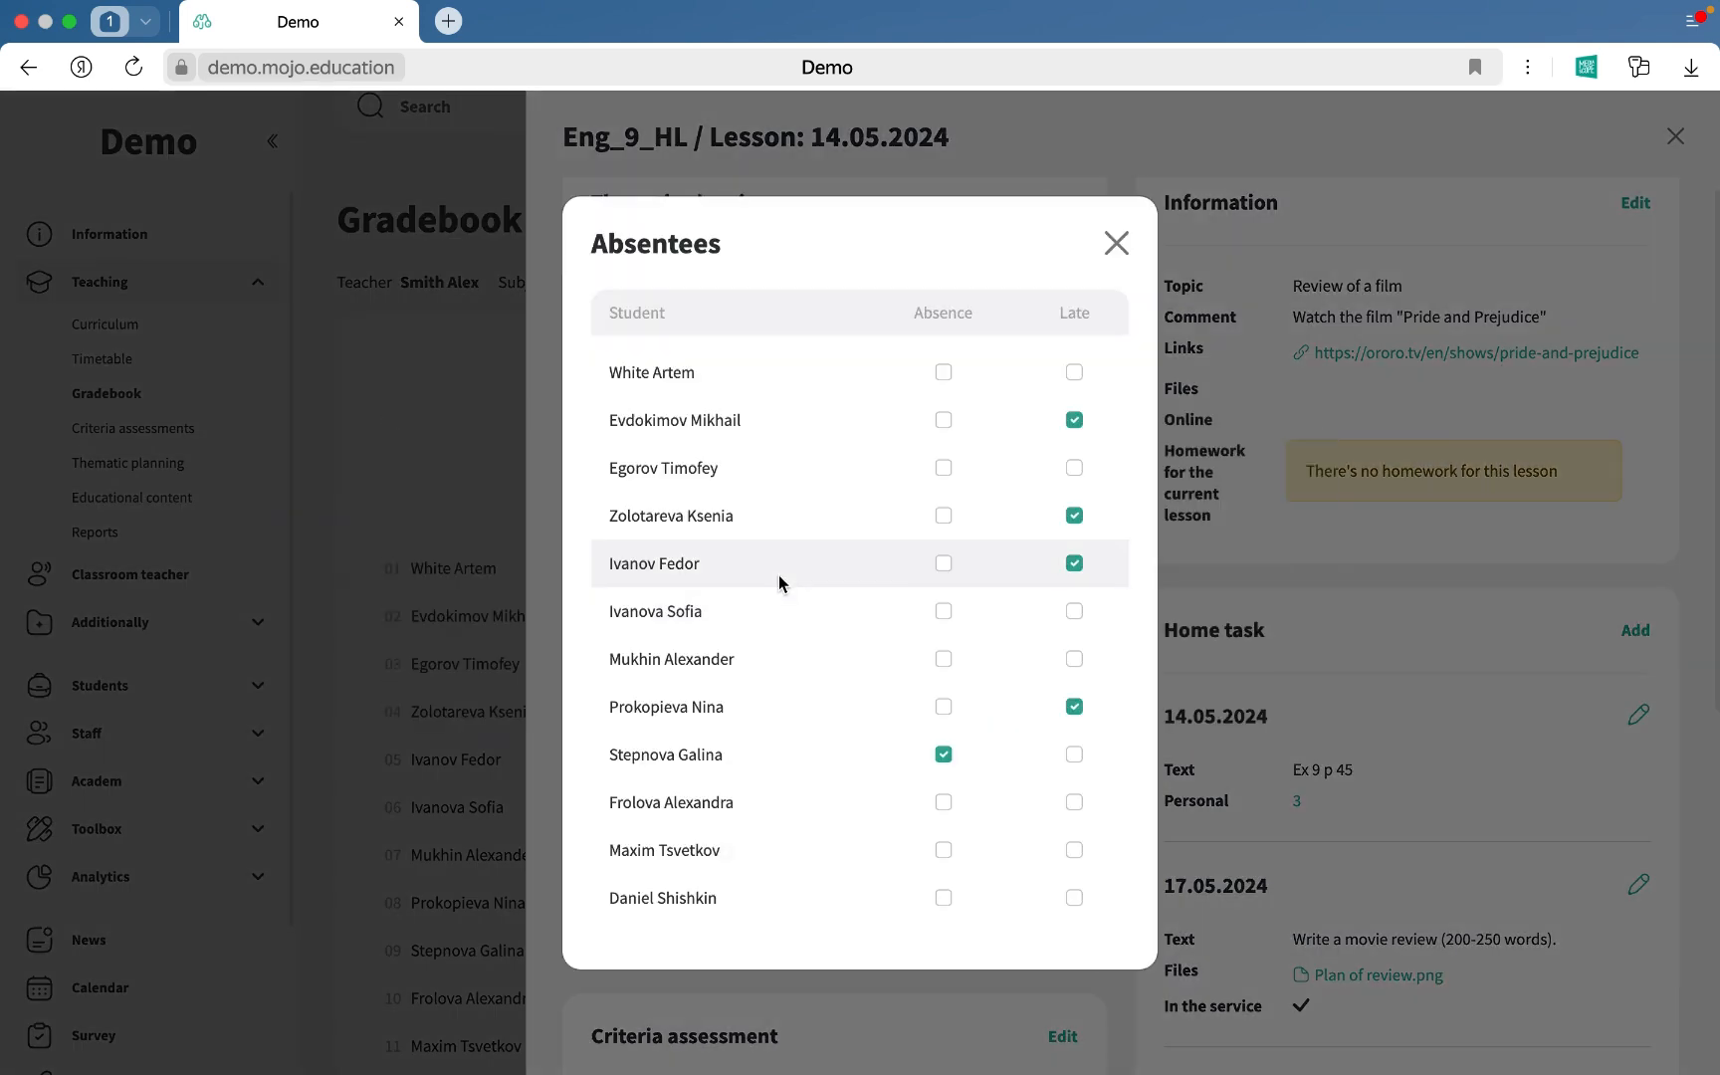
{"action": "left_click", "coordinate": [944, 372]}
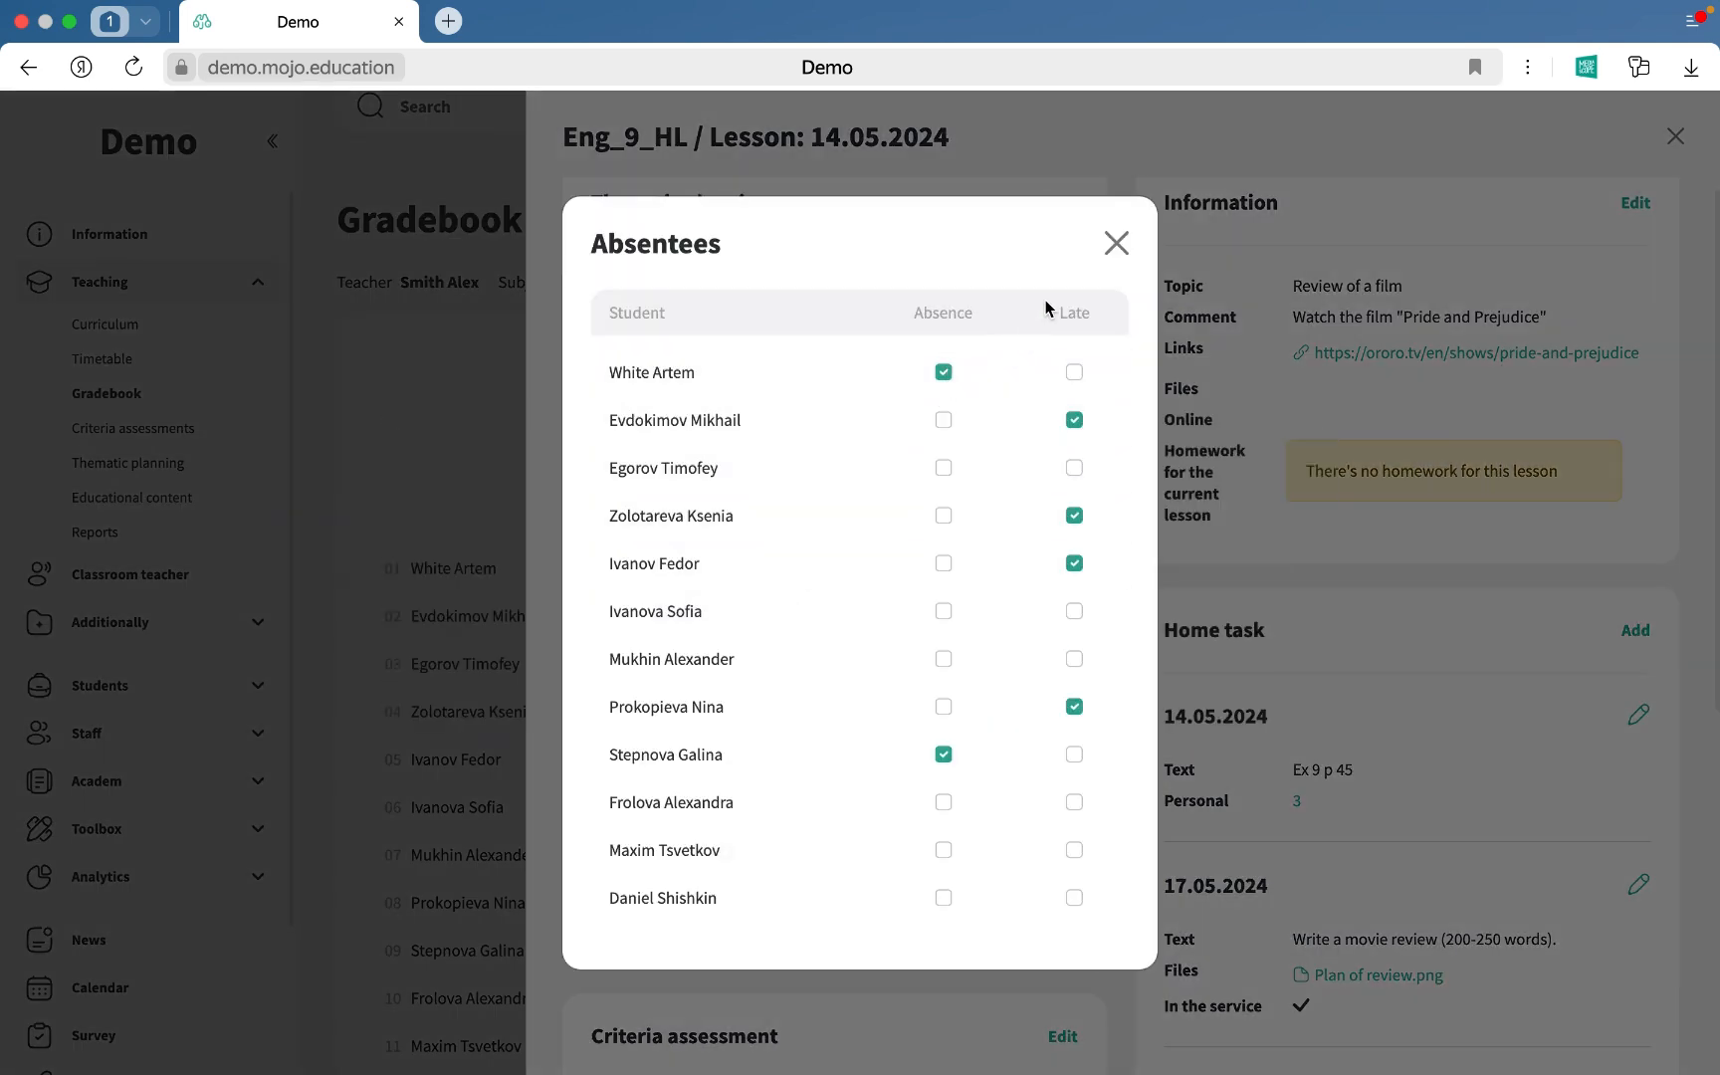
{"action": "left_click", "coordinate": [943, 372]}
{"action": "left_click", "coordinate": [1116, 245]}
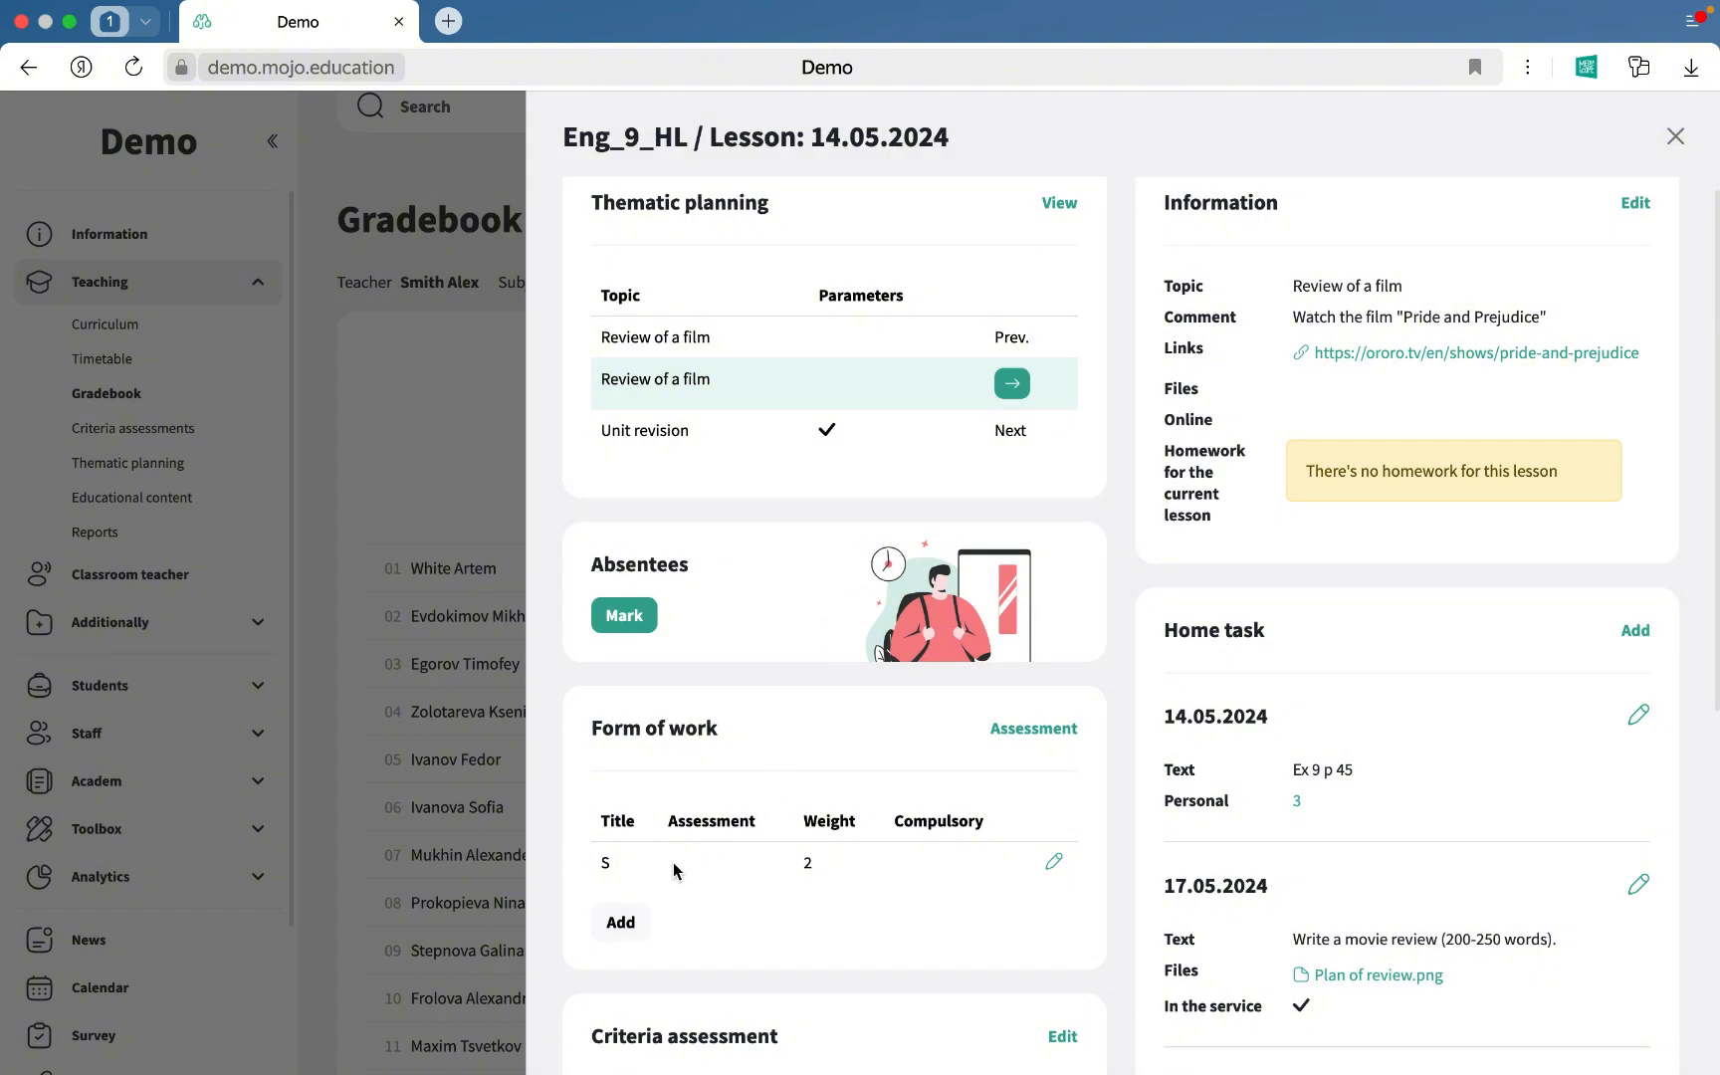
Step: Add Testing as a form of work to the lesson, and check its column in the assessment table
{"action": "left_click", "coordinate": [642, 926]}
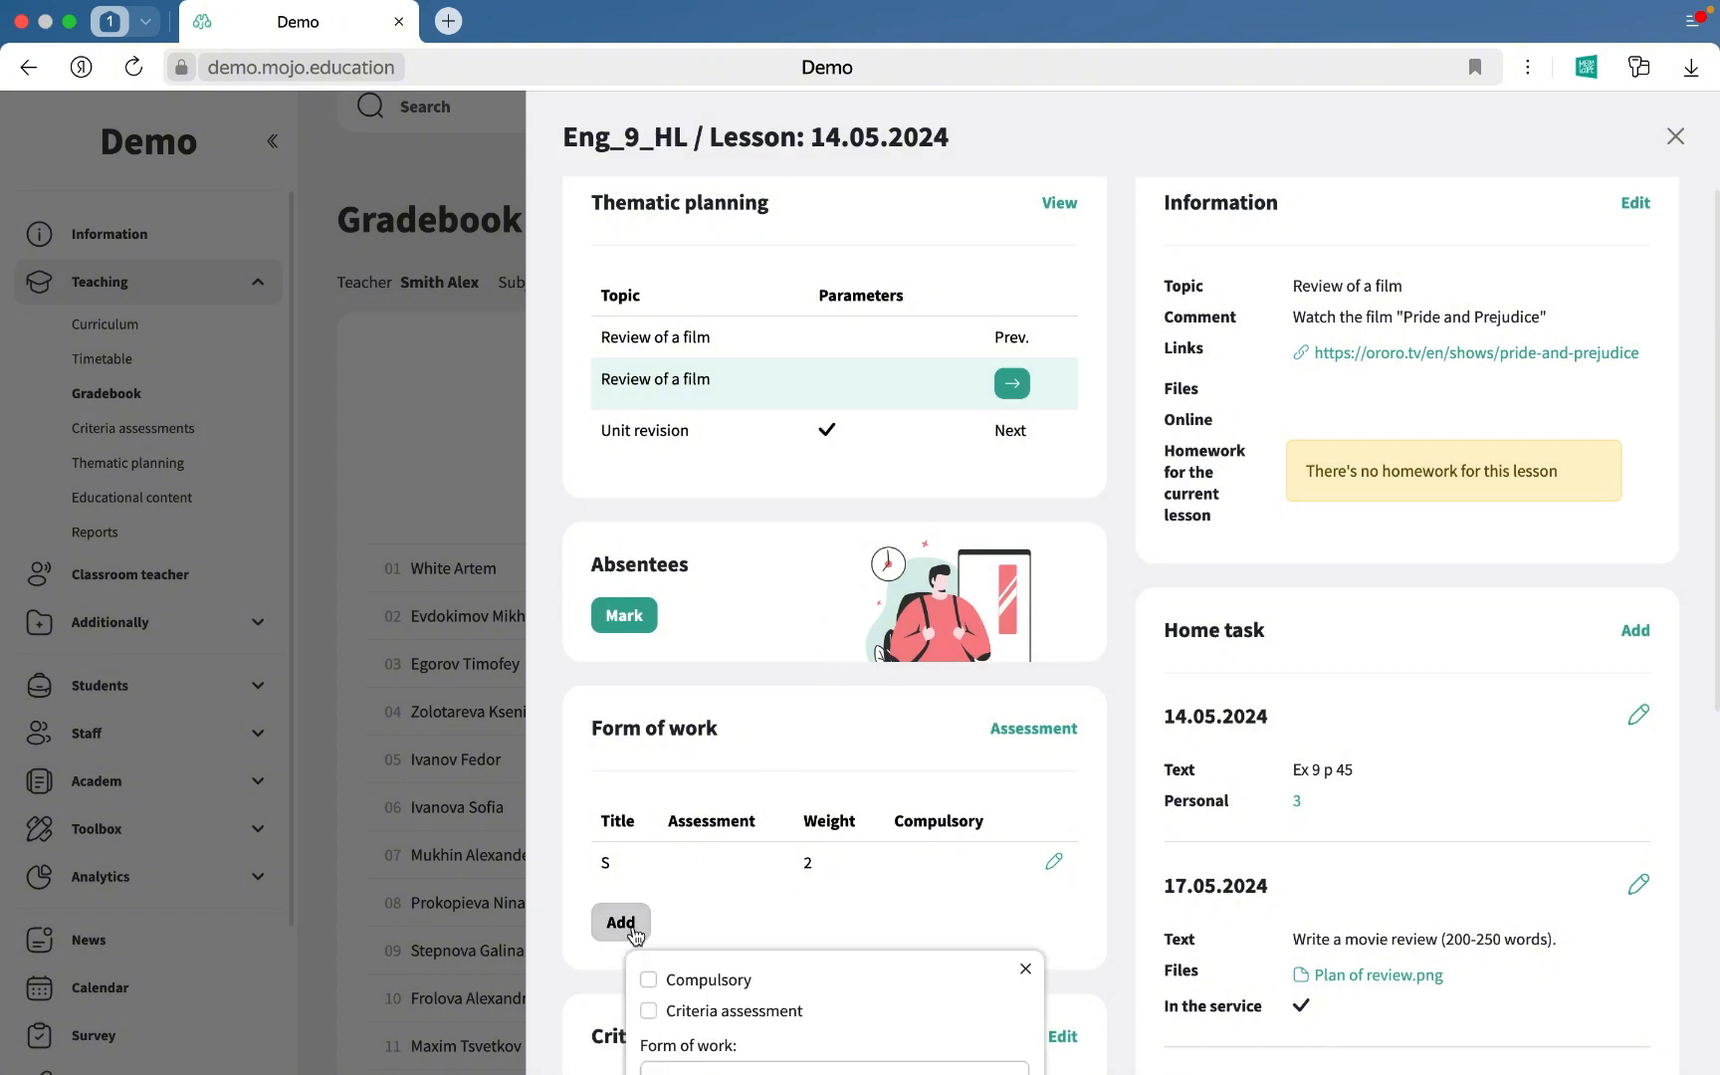
{"action": "scroll", "coordinate": [683, 973], "scroll_direction": "down", "scroll_amount": 2}
{"action": "left_click", "coordinate": [681, 1002]}
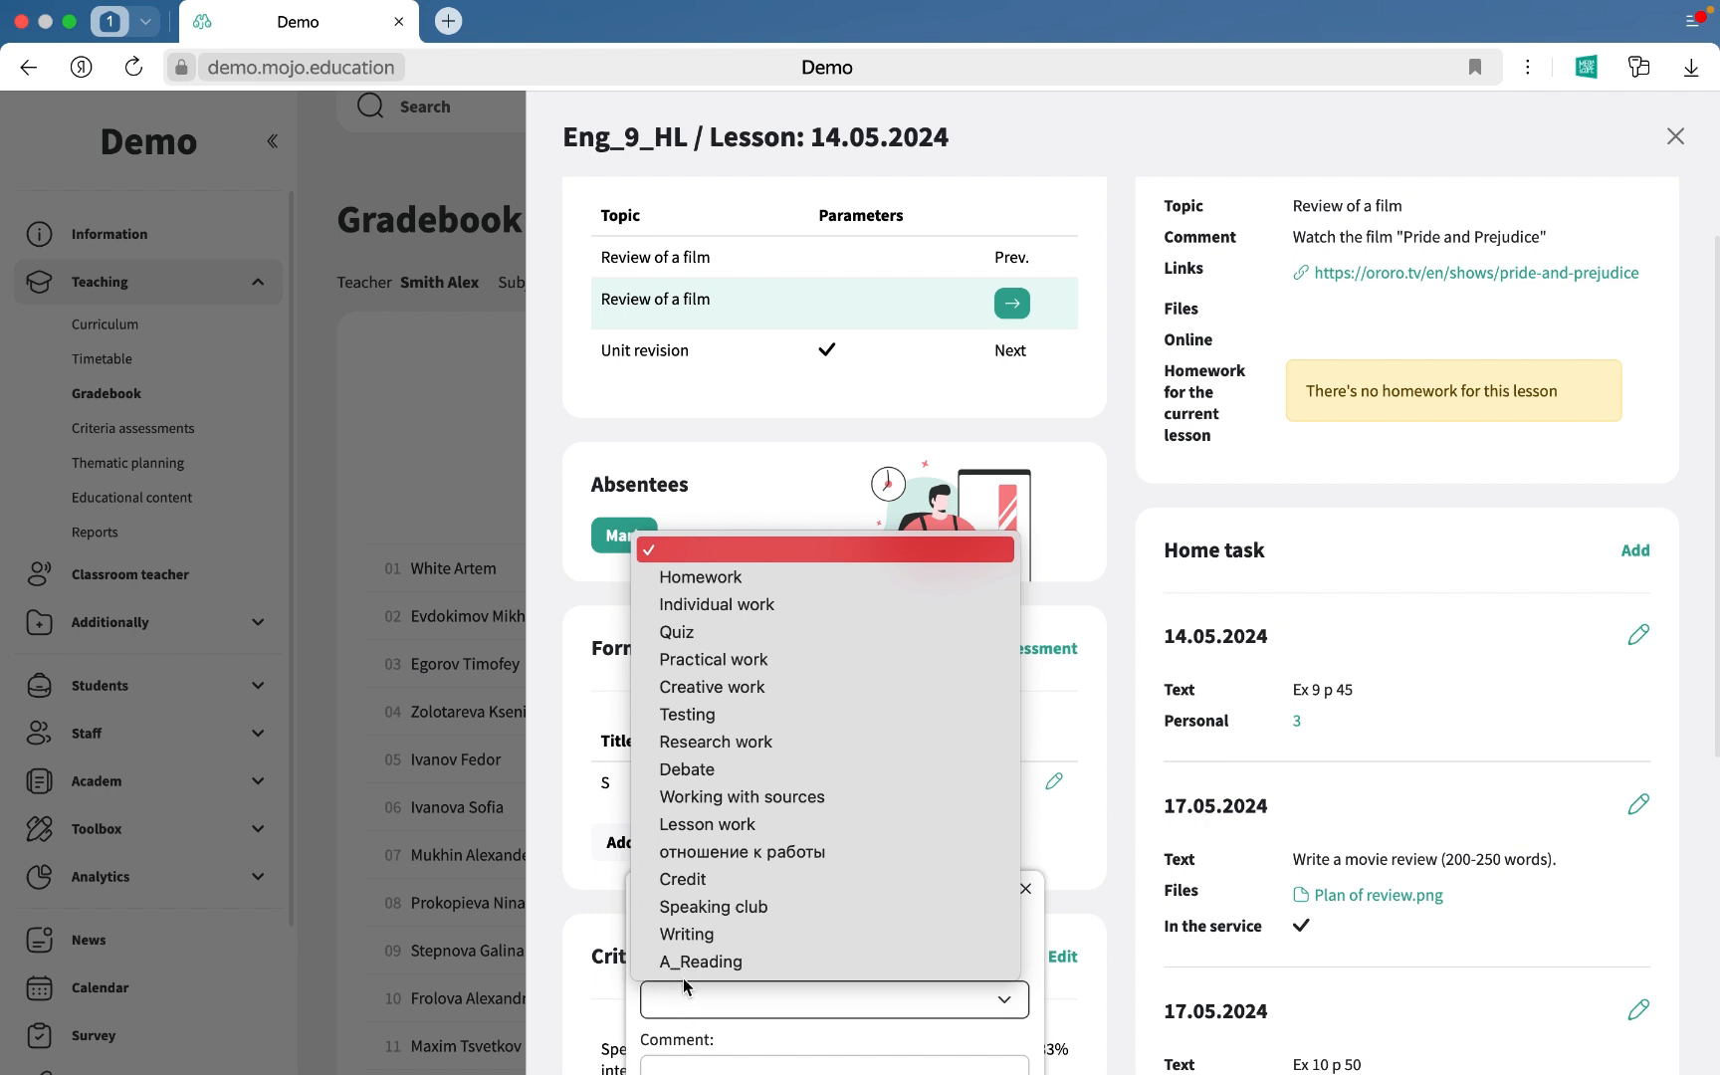
{"action": "left_click", "coordinate": [709, 715]}
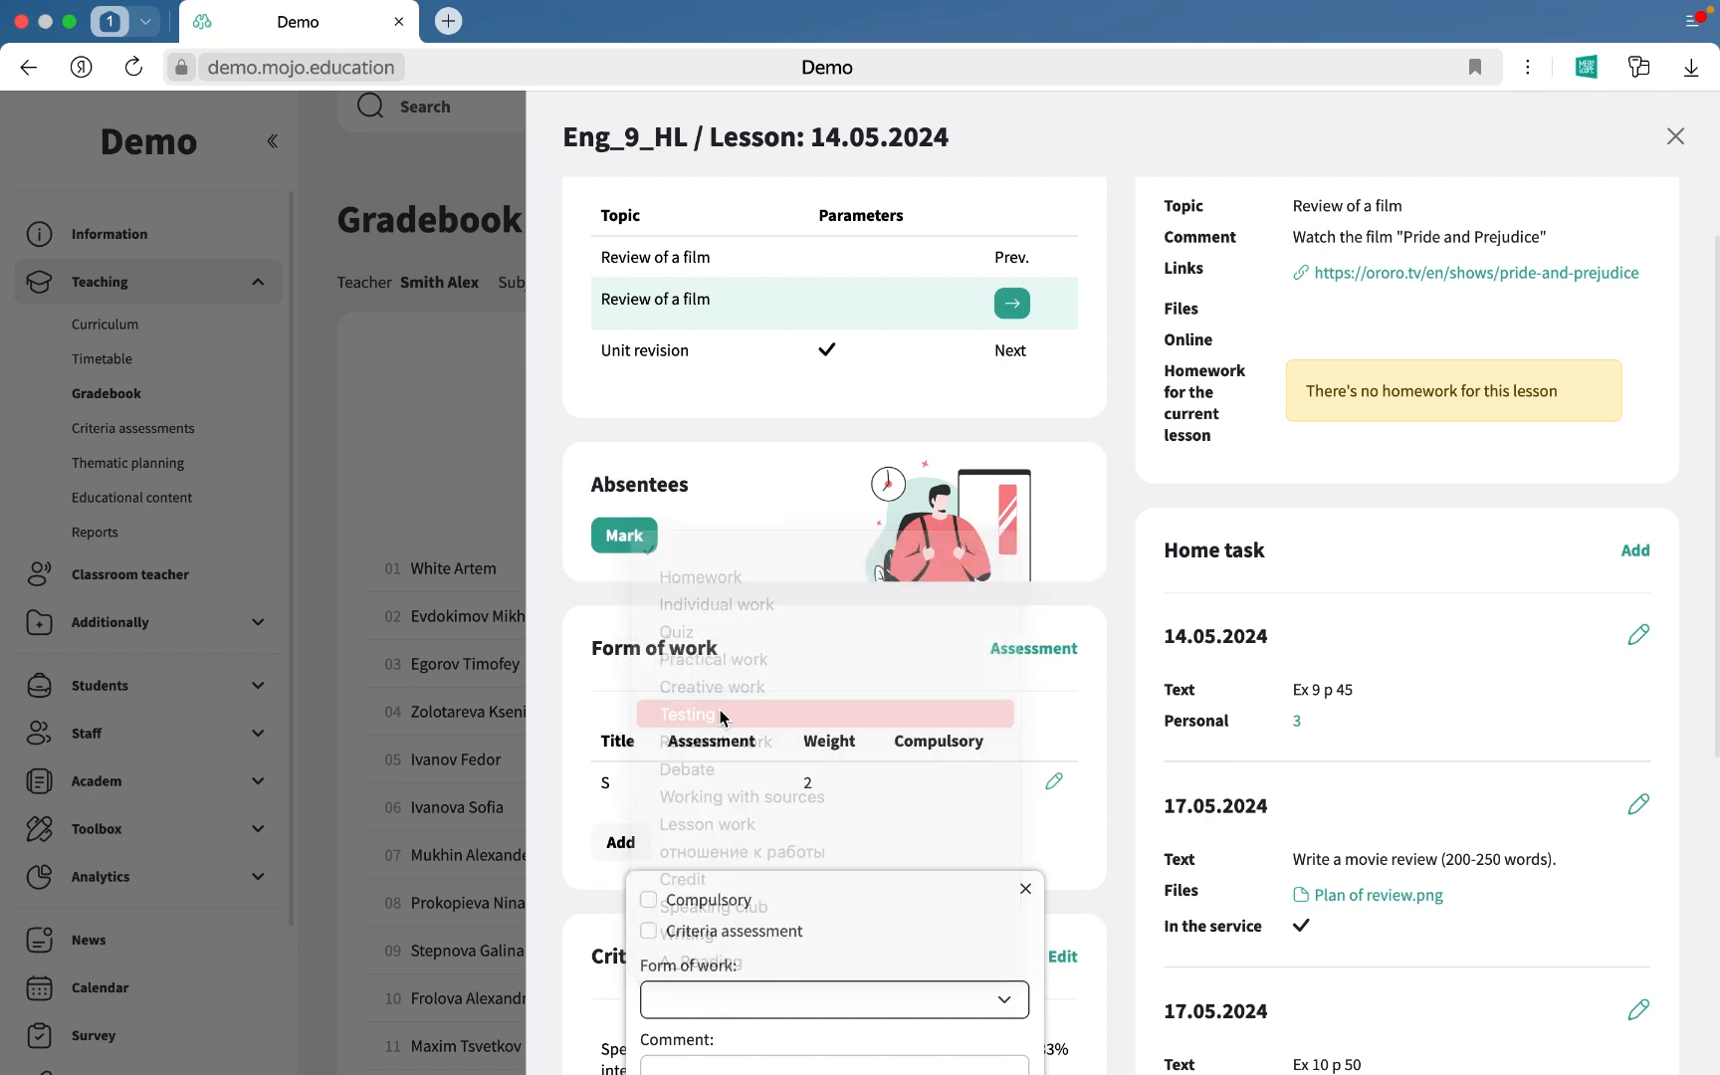
{"action": "scroll", "coordinate": [711, 816], "scroll_direction": "down", "scroll_amount": 2}
{"action": "left_click", "coordinate": [673, 1053]}
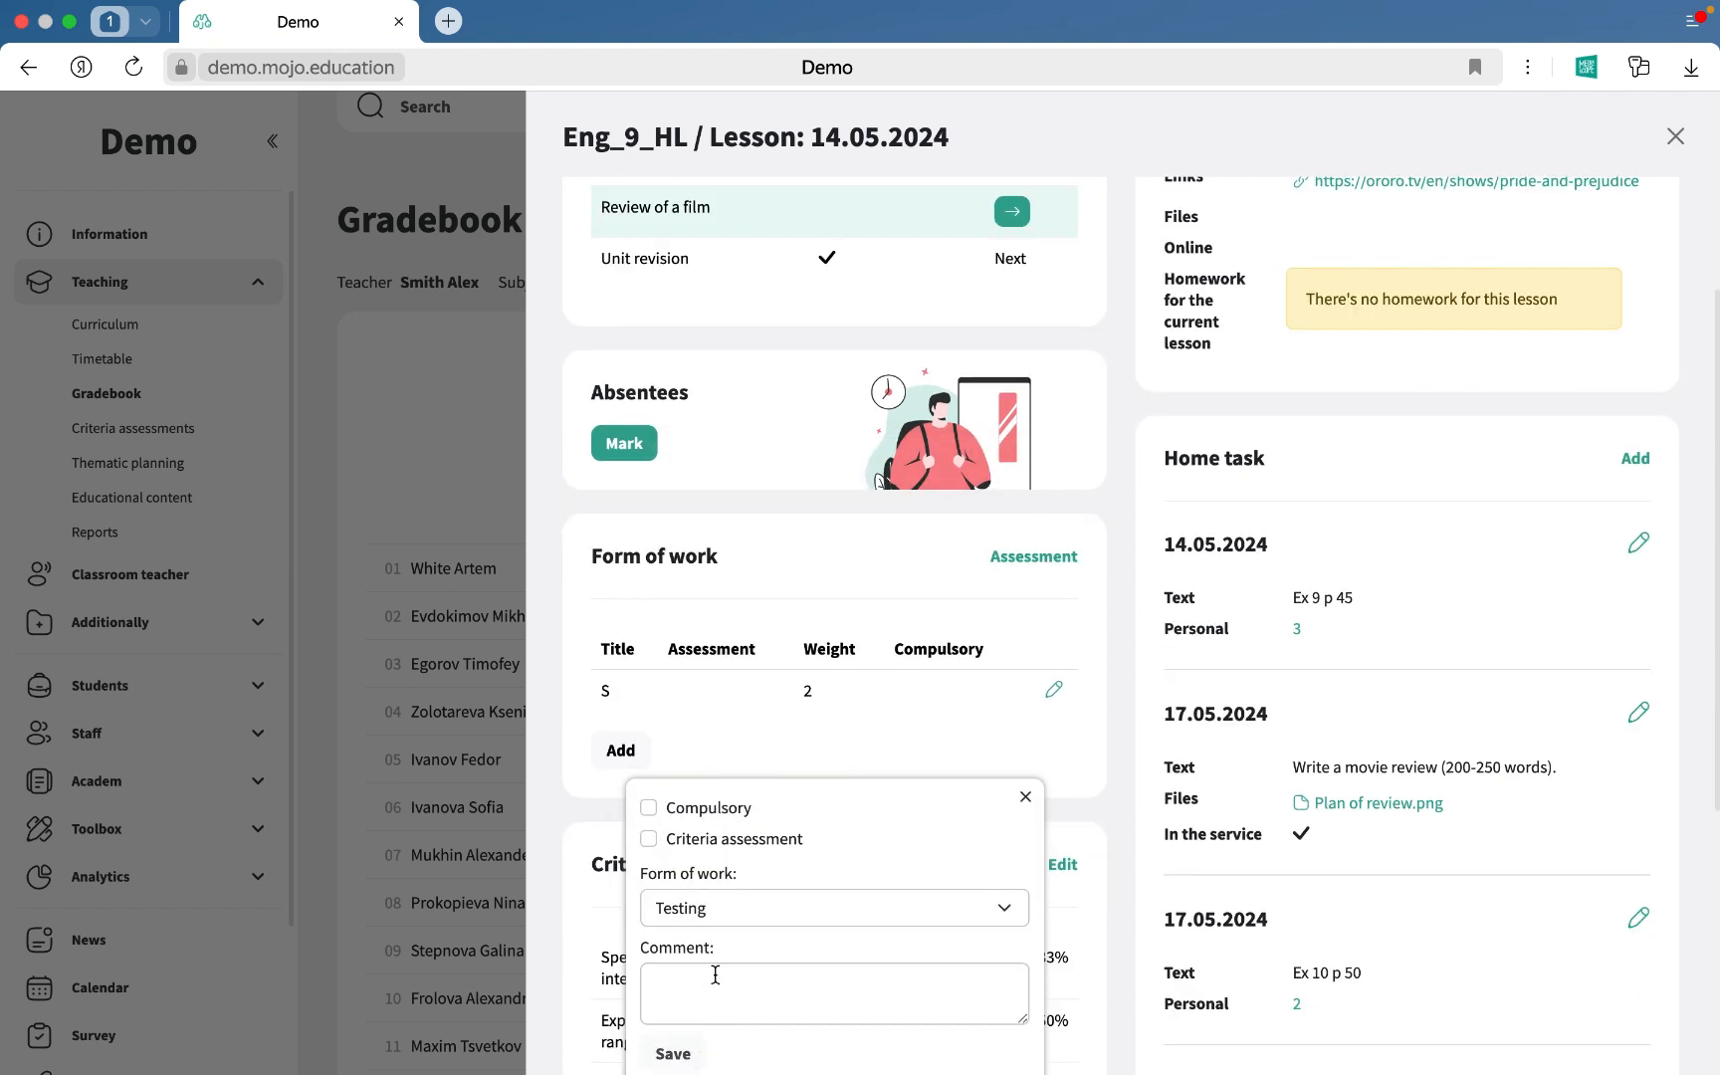
{"action": "left_click", "coordinate": [1015, 559]}
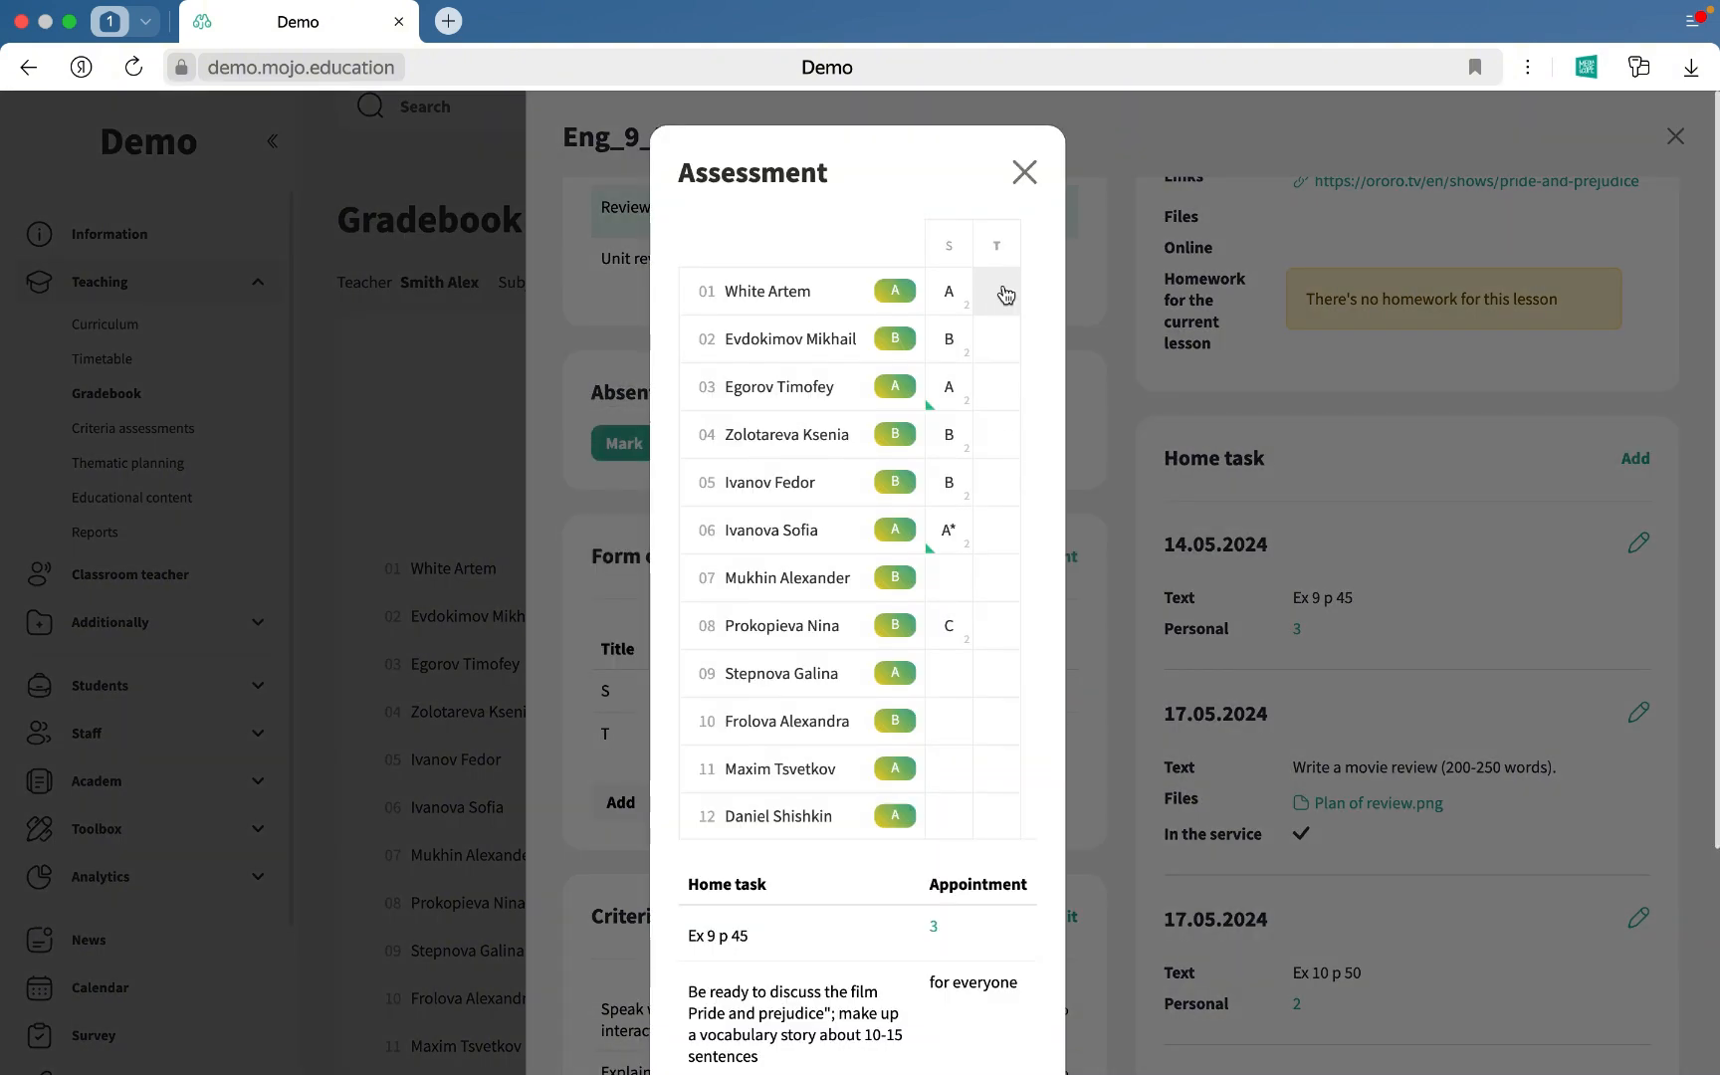
{"action": "left_click", "coordinate": [1025, 173]}
Step: Add the first two Reading criteria, on letters of the alphabet and phonemes in individual words, to the lesson's criteria assessment
{"action": "scroll", "coordinate": [960, 595], "scroll_direction": "down", "scroll_amount": 4}
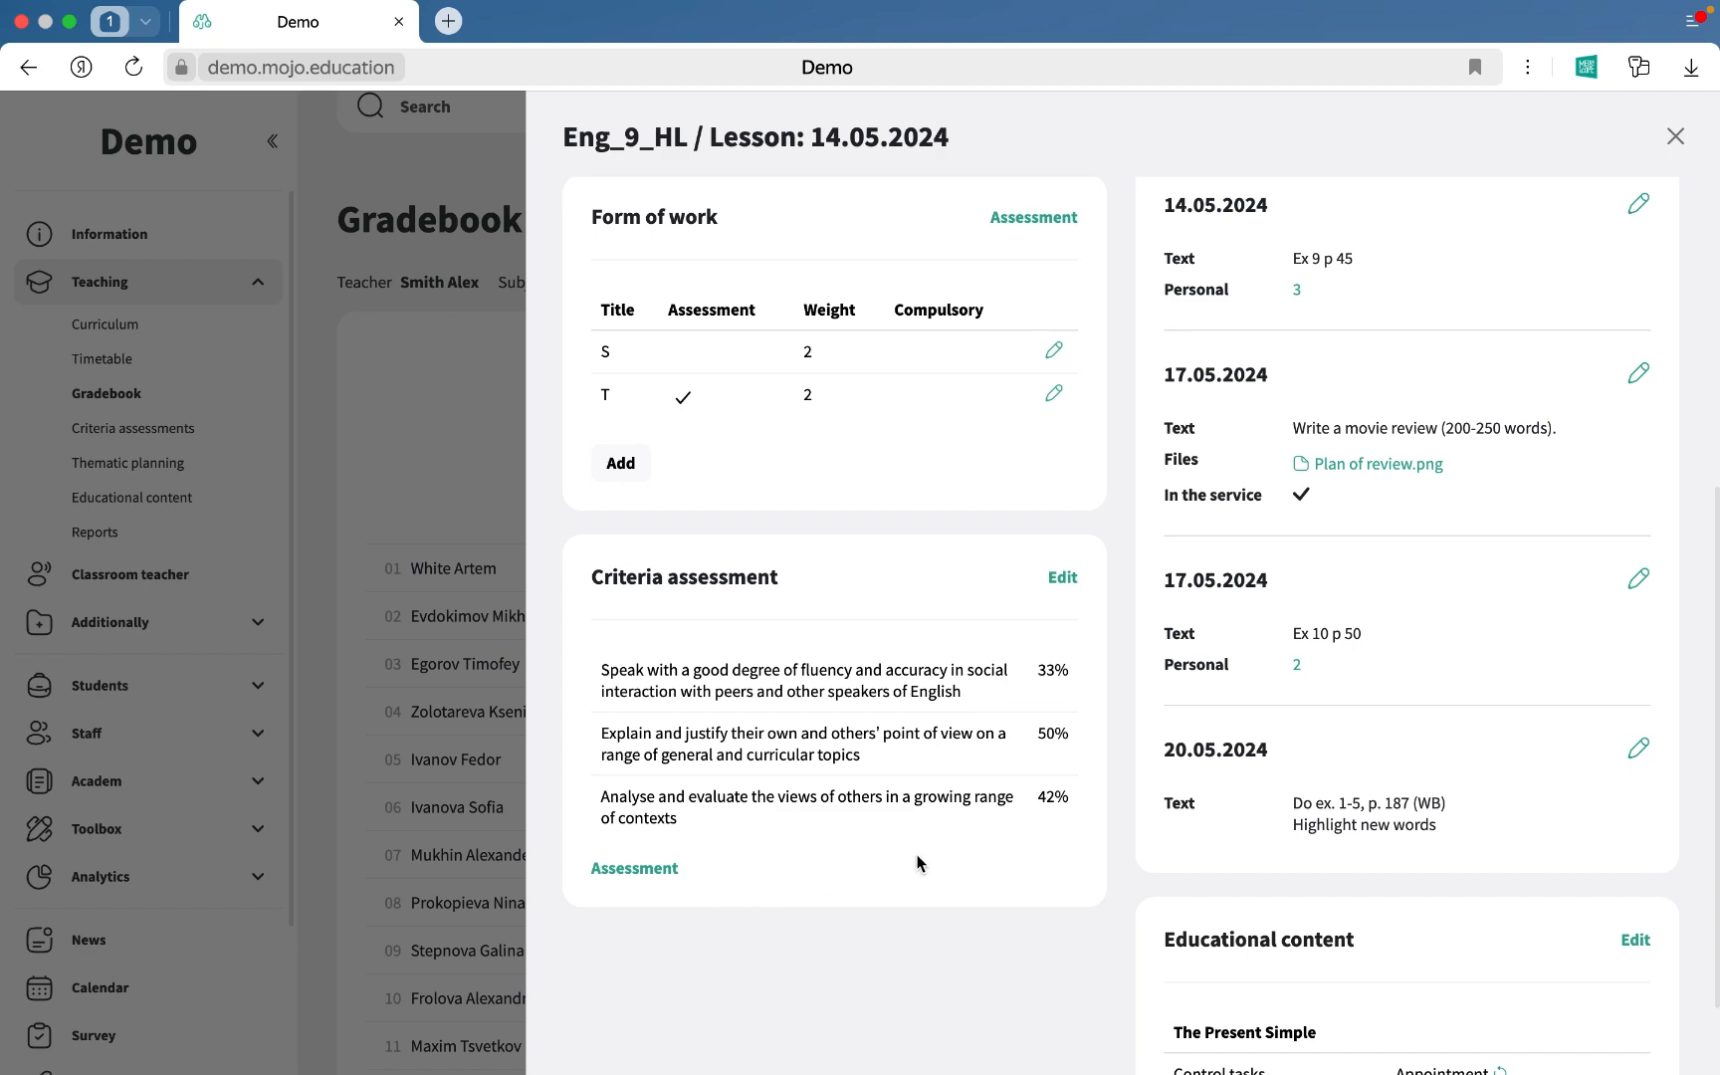
{"action": "left_click", "coordinate": [1067, 582]}
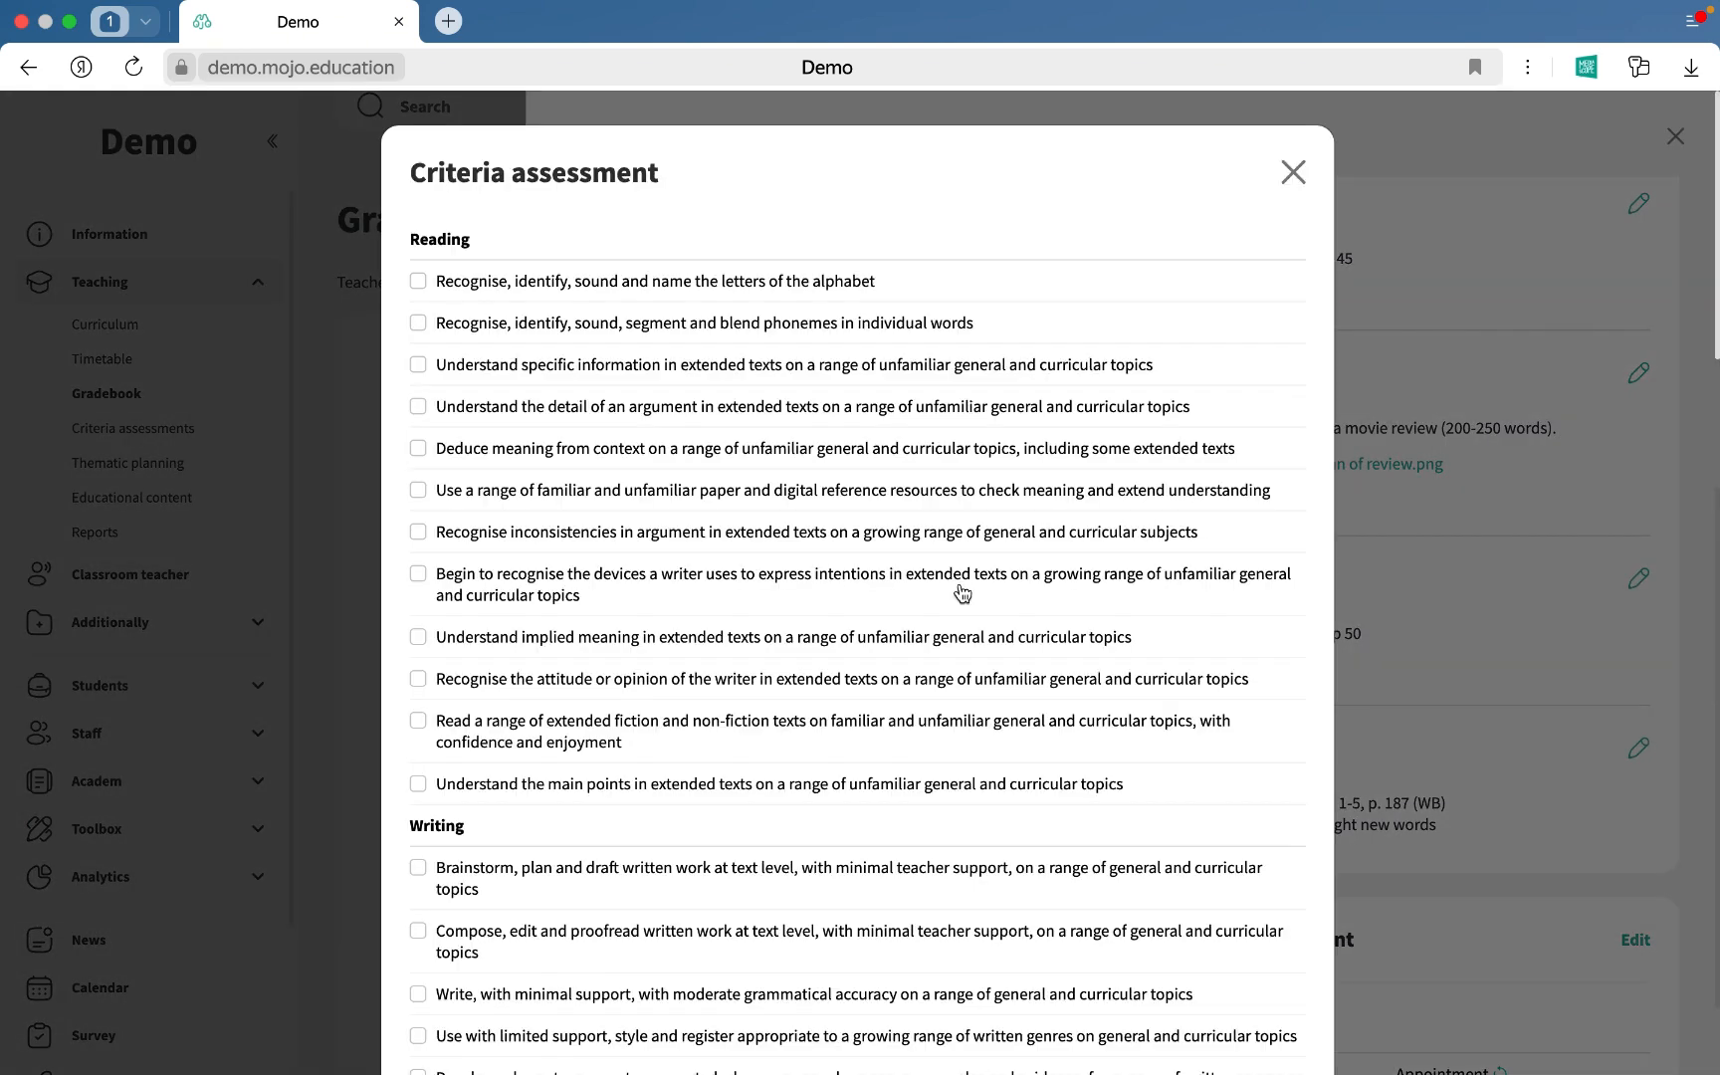
{"action": "left_click", "coordinate": [418, 281]}
{"action": "left_click", "coordinate": [418, 323]}
{"action": "scroll", "coordinate": [528, 527], "scroll_direction": "down", "scroll_amount": 15}
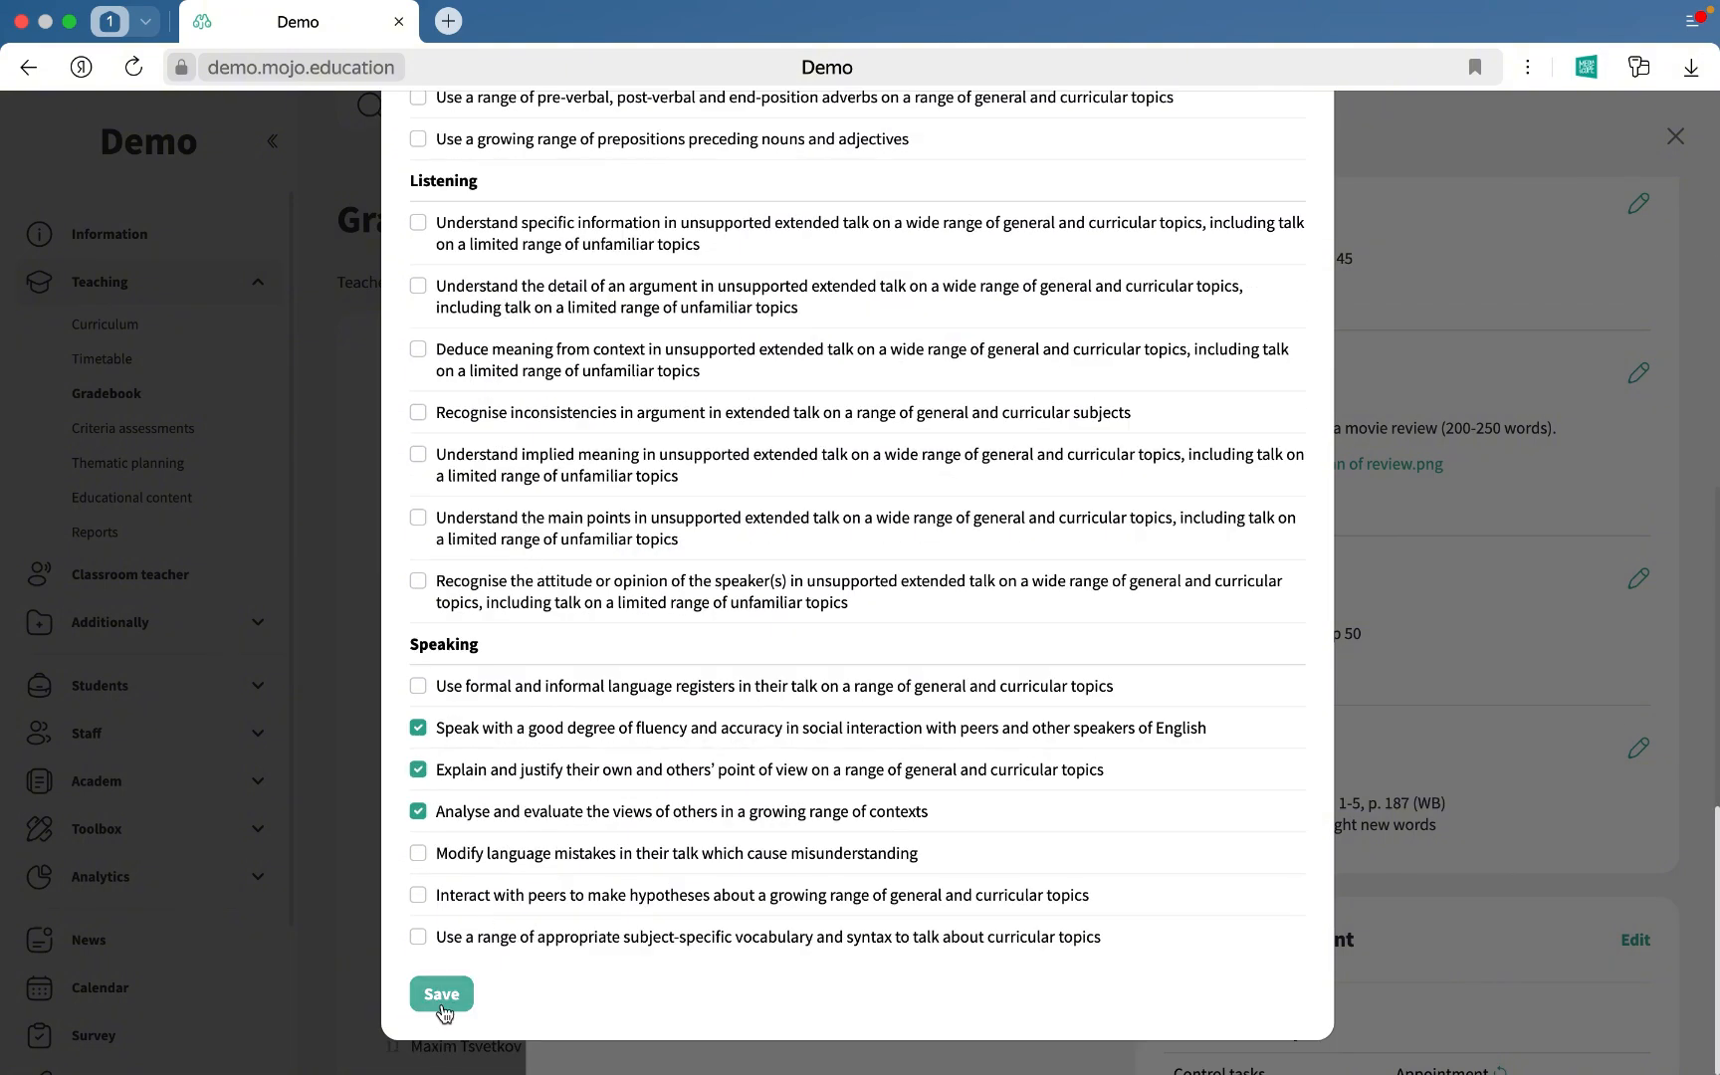
{"action": "scroll", "coordinate": [1244, 225], "scroll_direction": "up", "scroll_amount": 15}
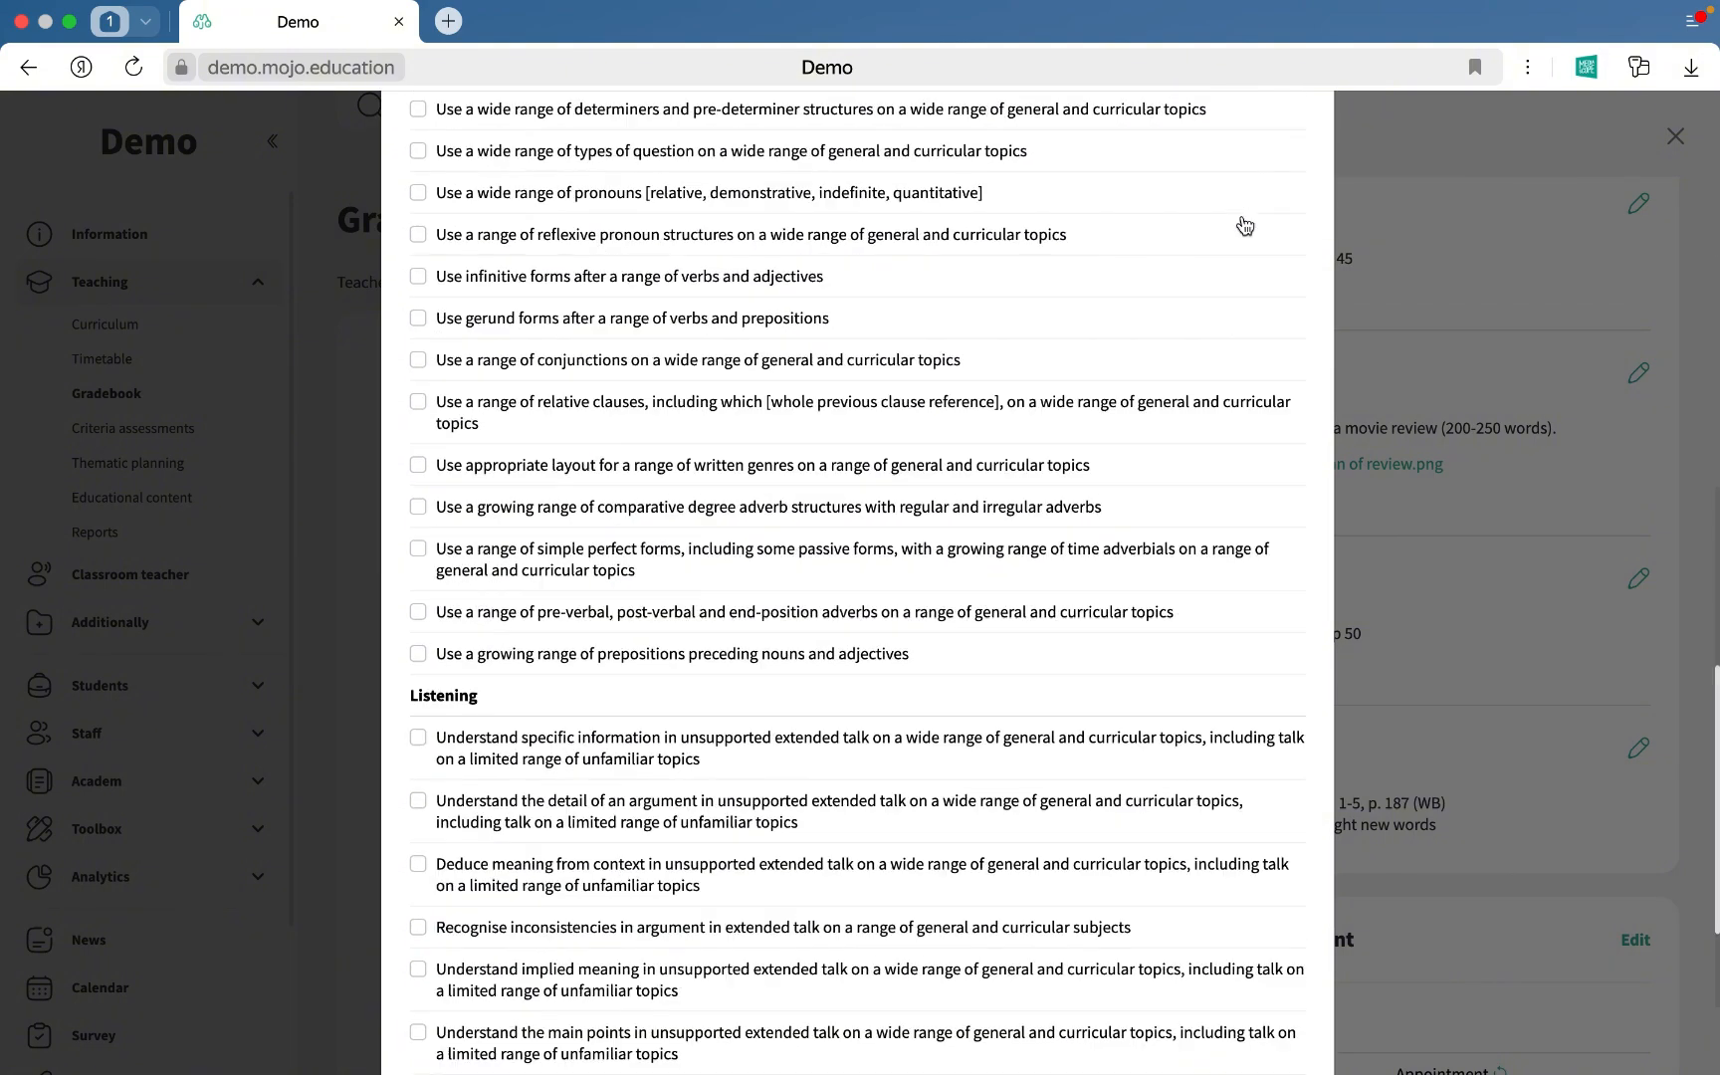
{"action": "left_click", "coordinate": [1293, 173]}
Step: Give the seventh student a 2 for the "Explain and justify" criterion, save the criteria assessment and close it
{"action": "scroll", "coordinate": [696, 668], "scroll_direction": "down", "scroll_amount": 2}
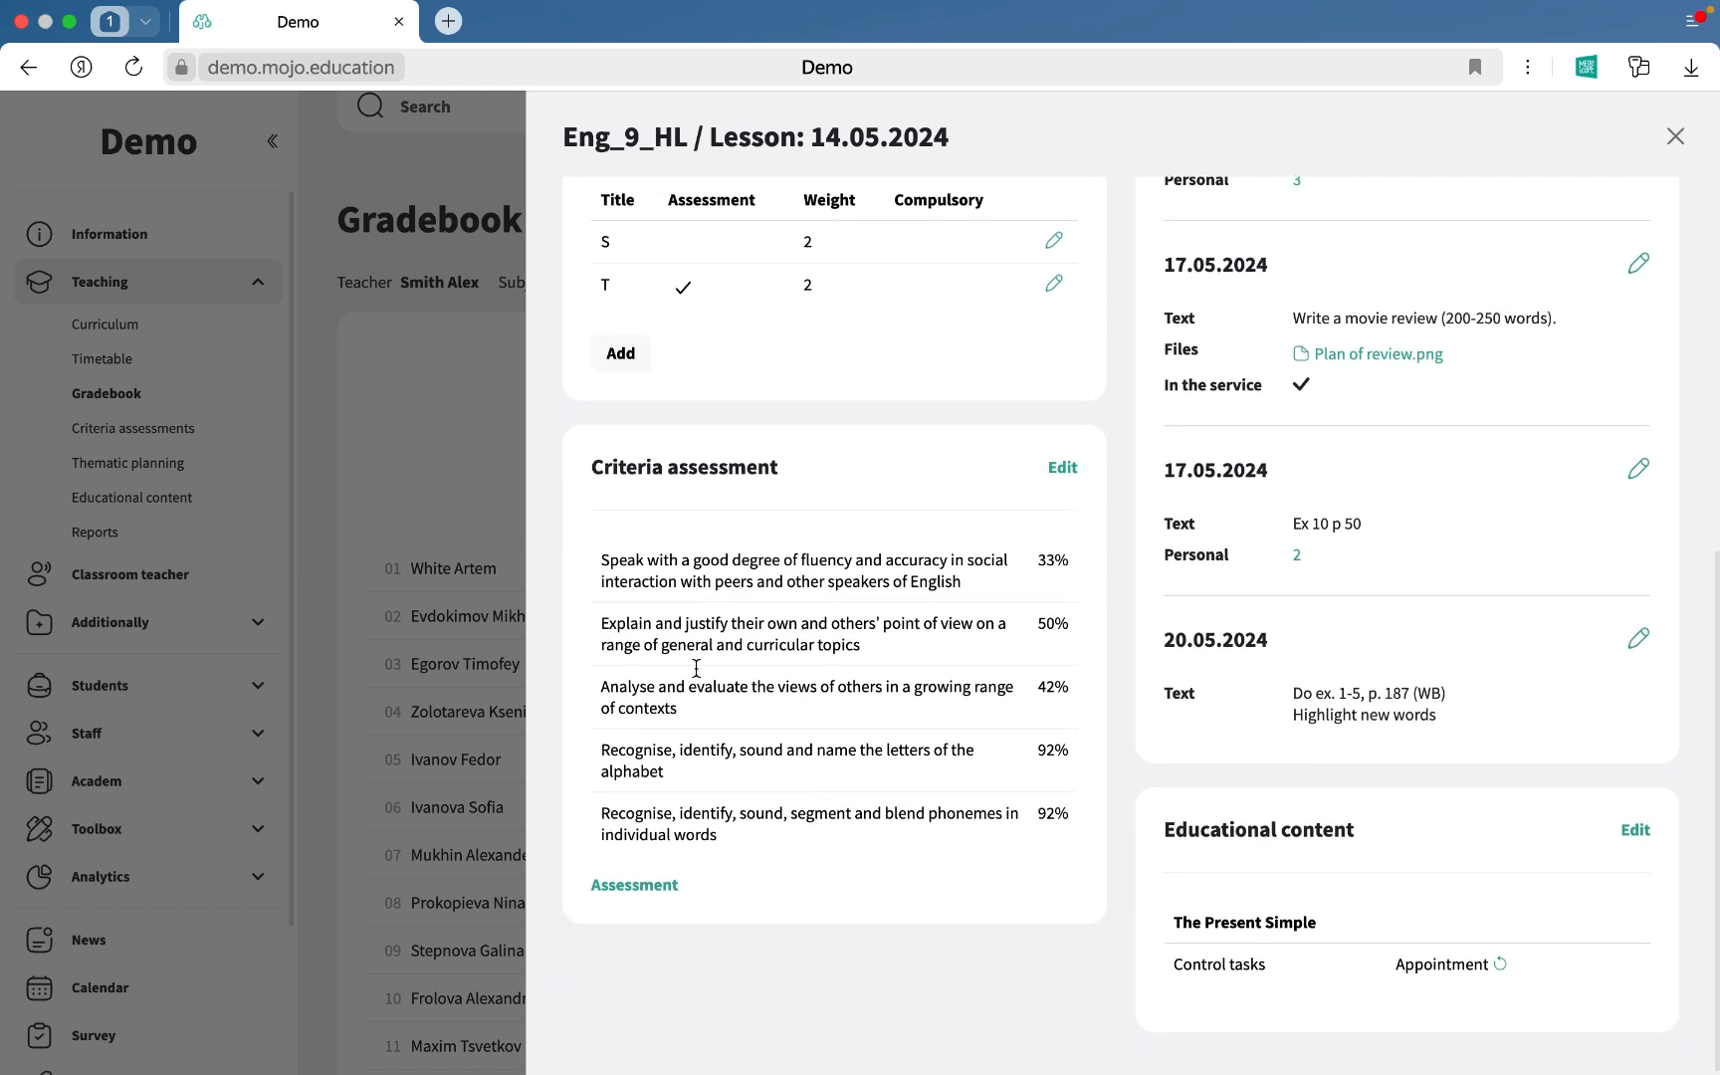
{"action": "left_click", "coordinate": [666, 885]}
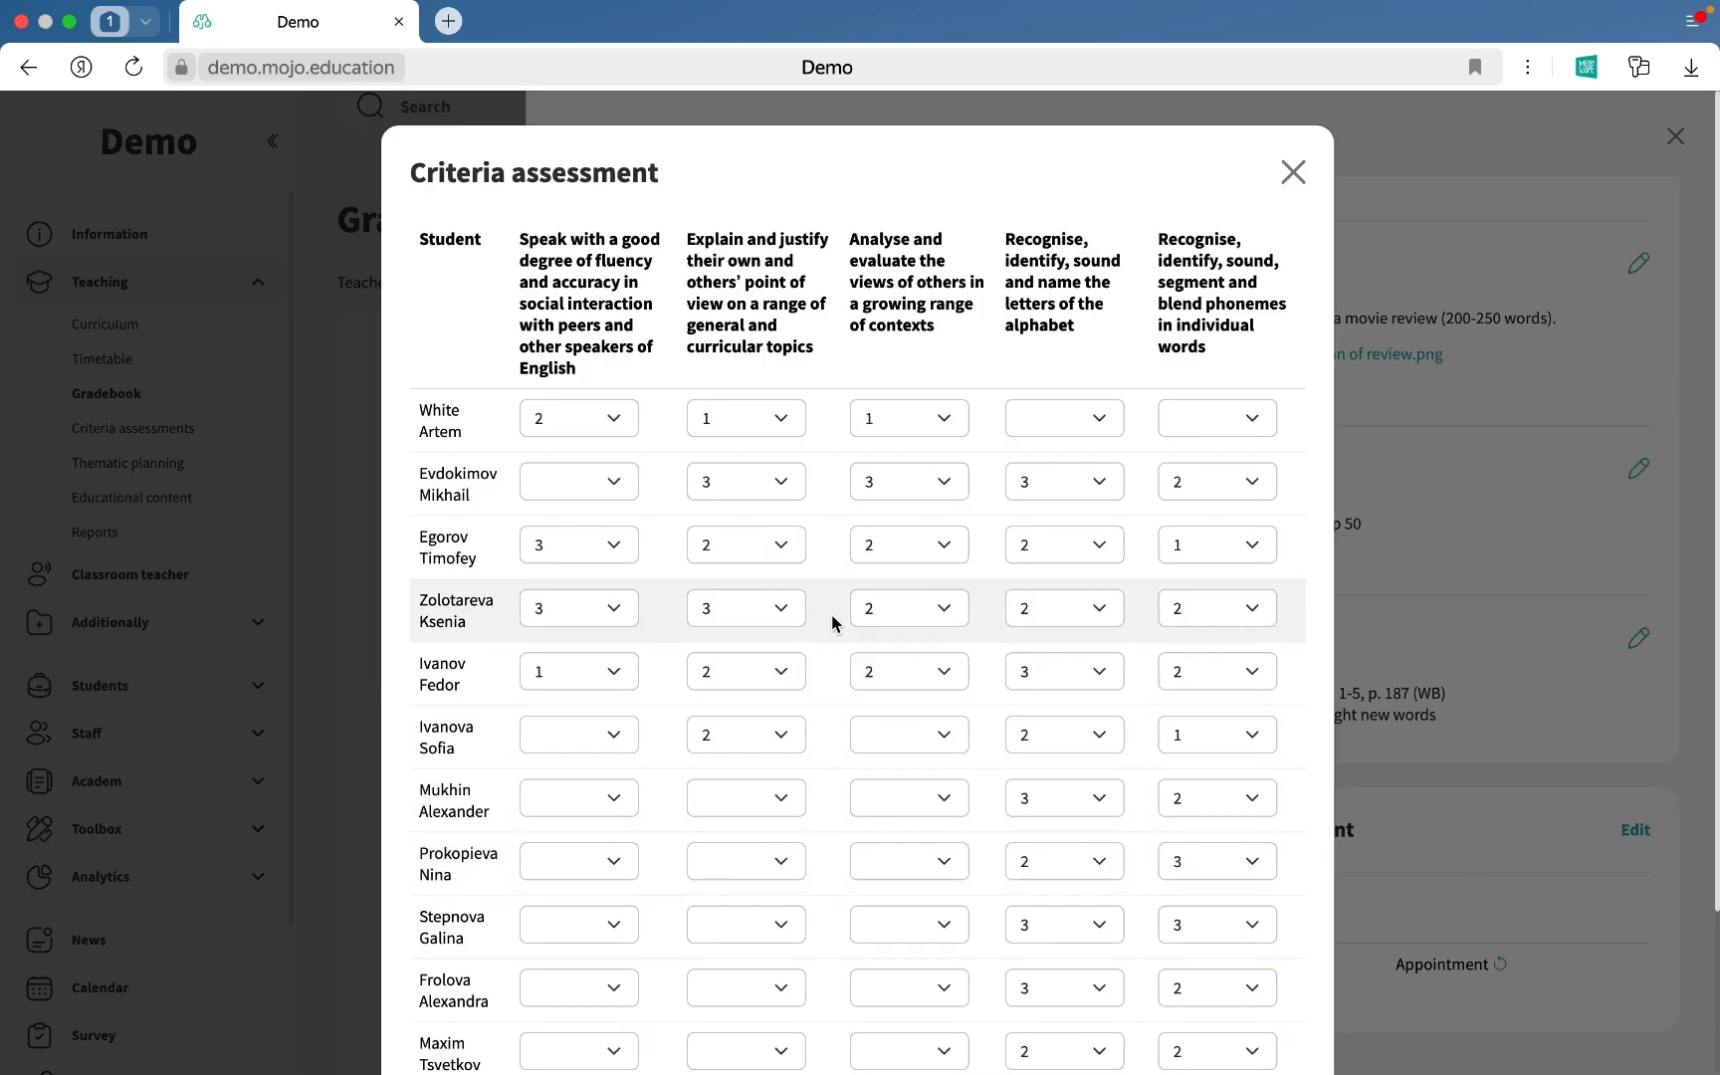
{"action": "scroll", "coordinate": [833, 619], "scroll_direction": "down", "scroll_amount": 2}
{"action": "left_click", "coordinate": [786, 691]}
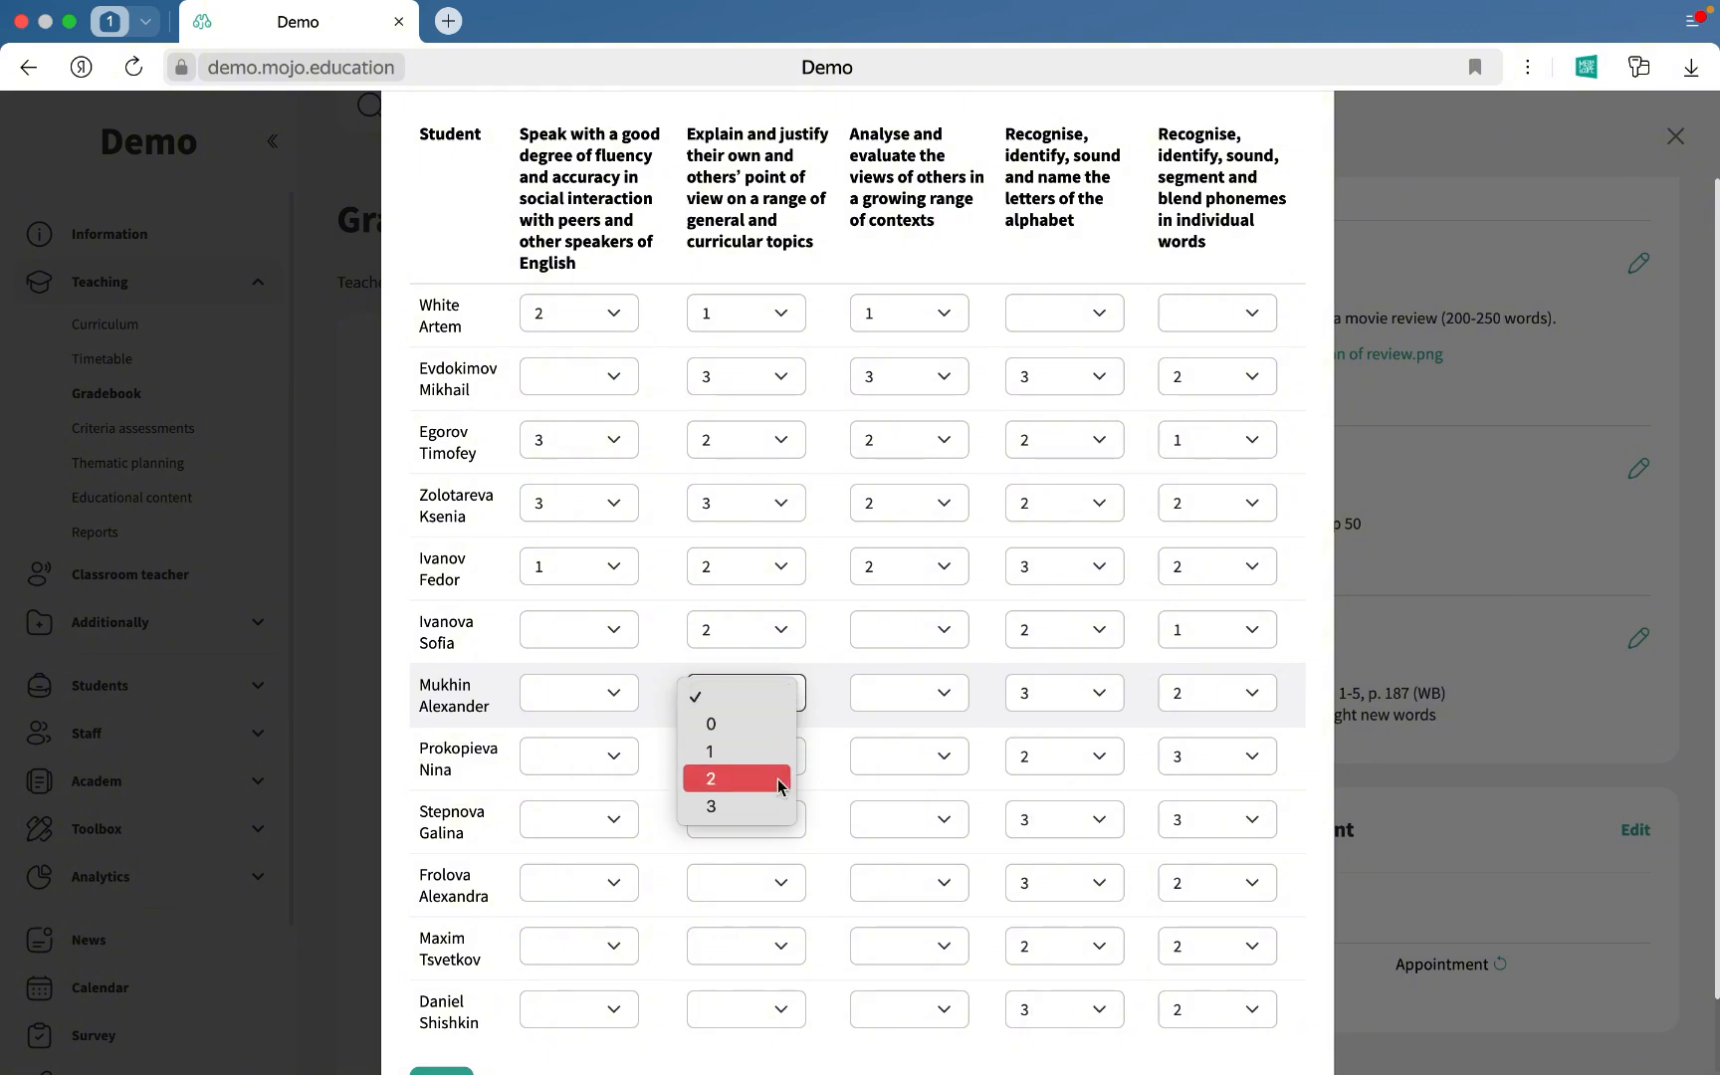
{"action": "left_click", "coordinate": [781, 785]}
{"action": "scroll", "coordinate": [925, 508], "scroll_direction": "down", "scroll_amount": 3}
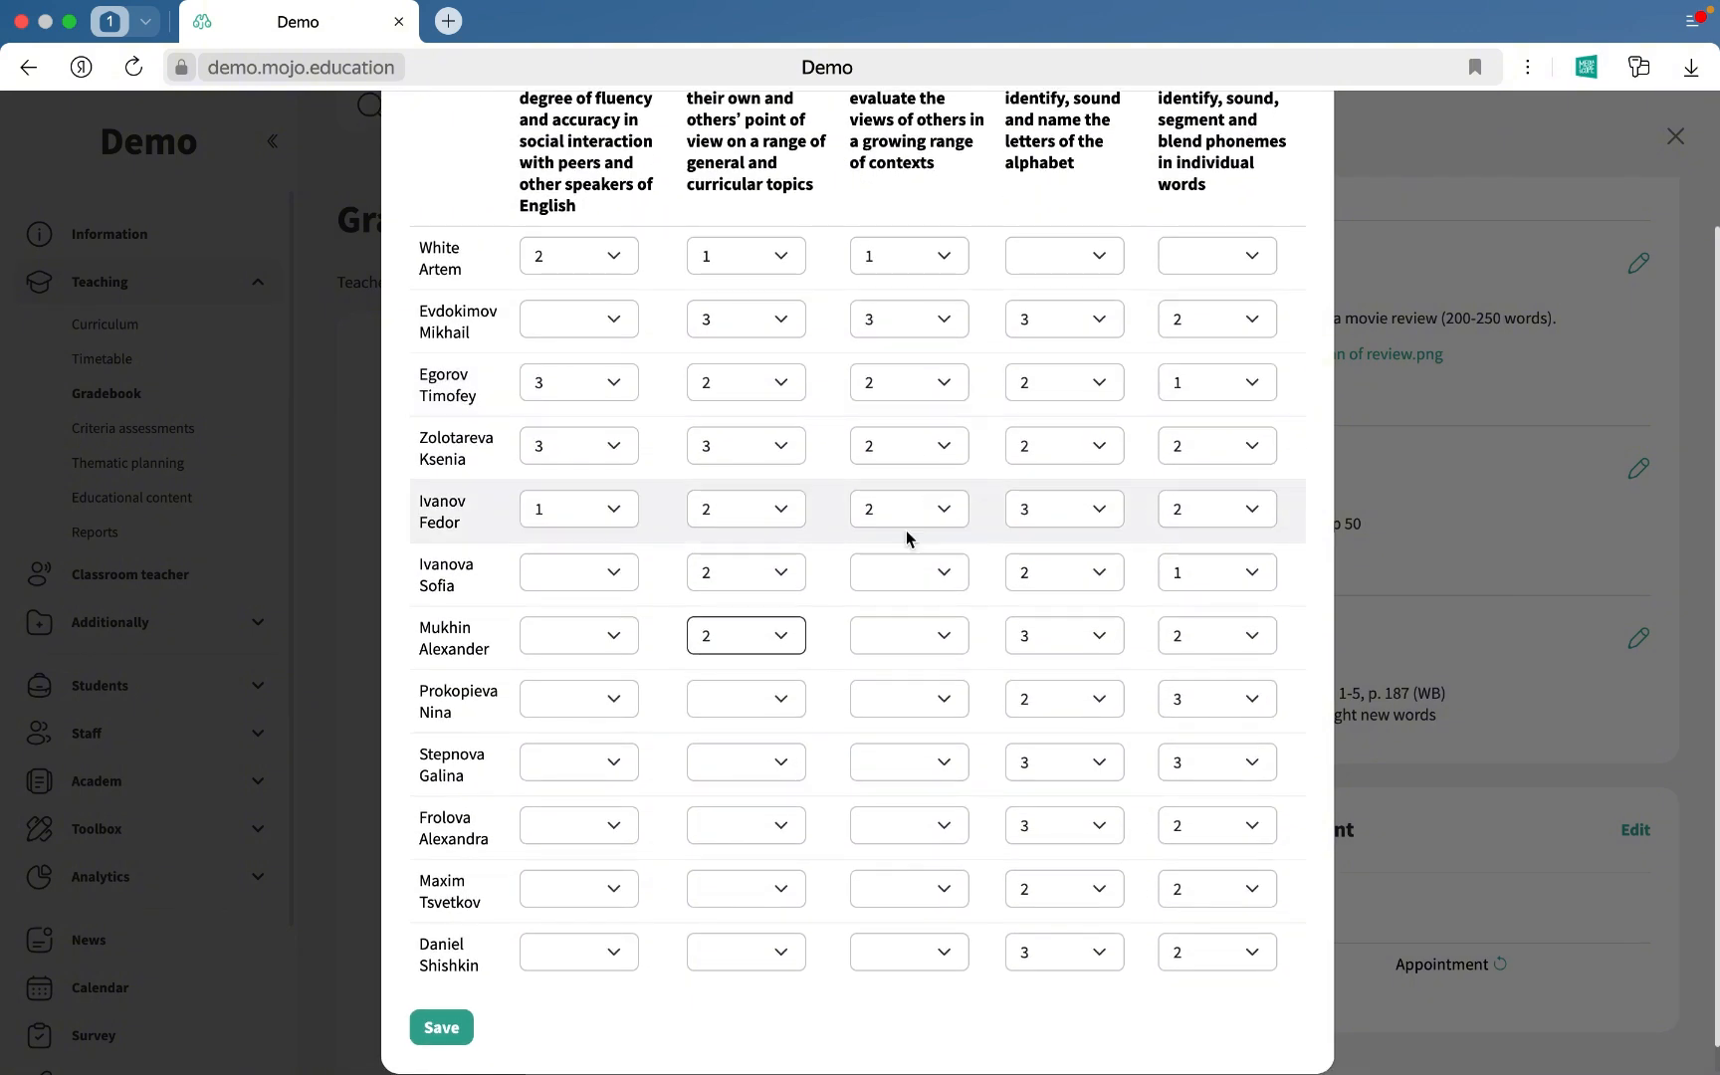
{"action": "left_click", "coordinate": [446, 1029]}
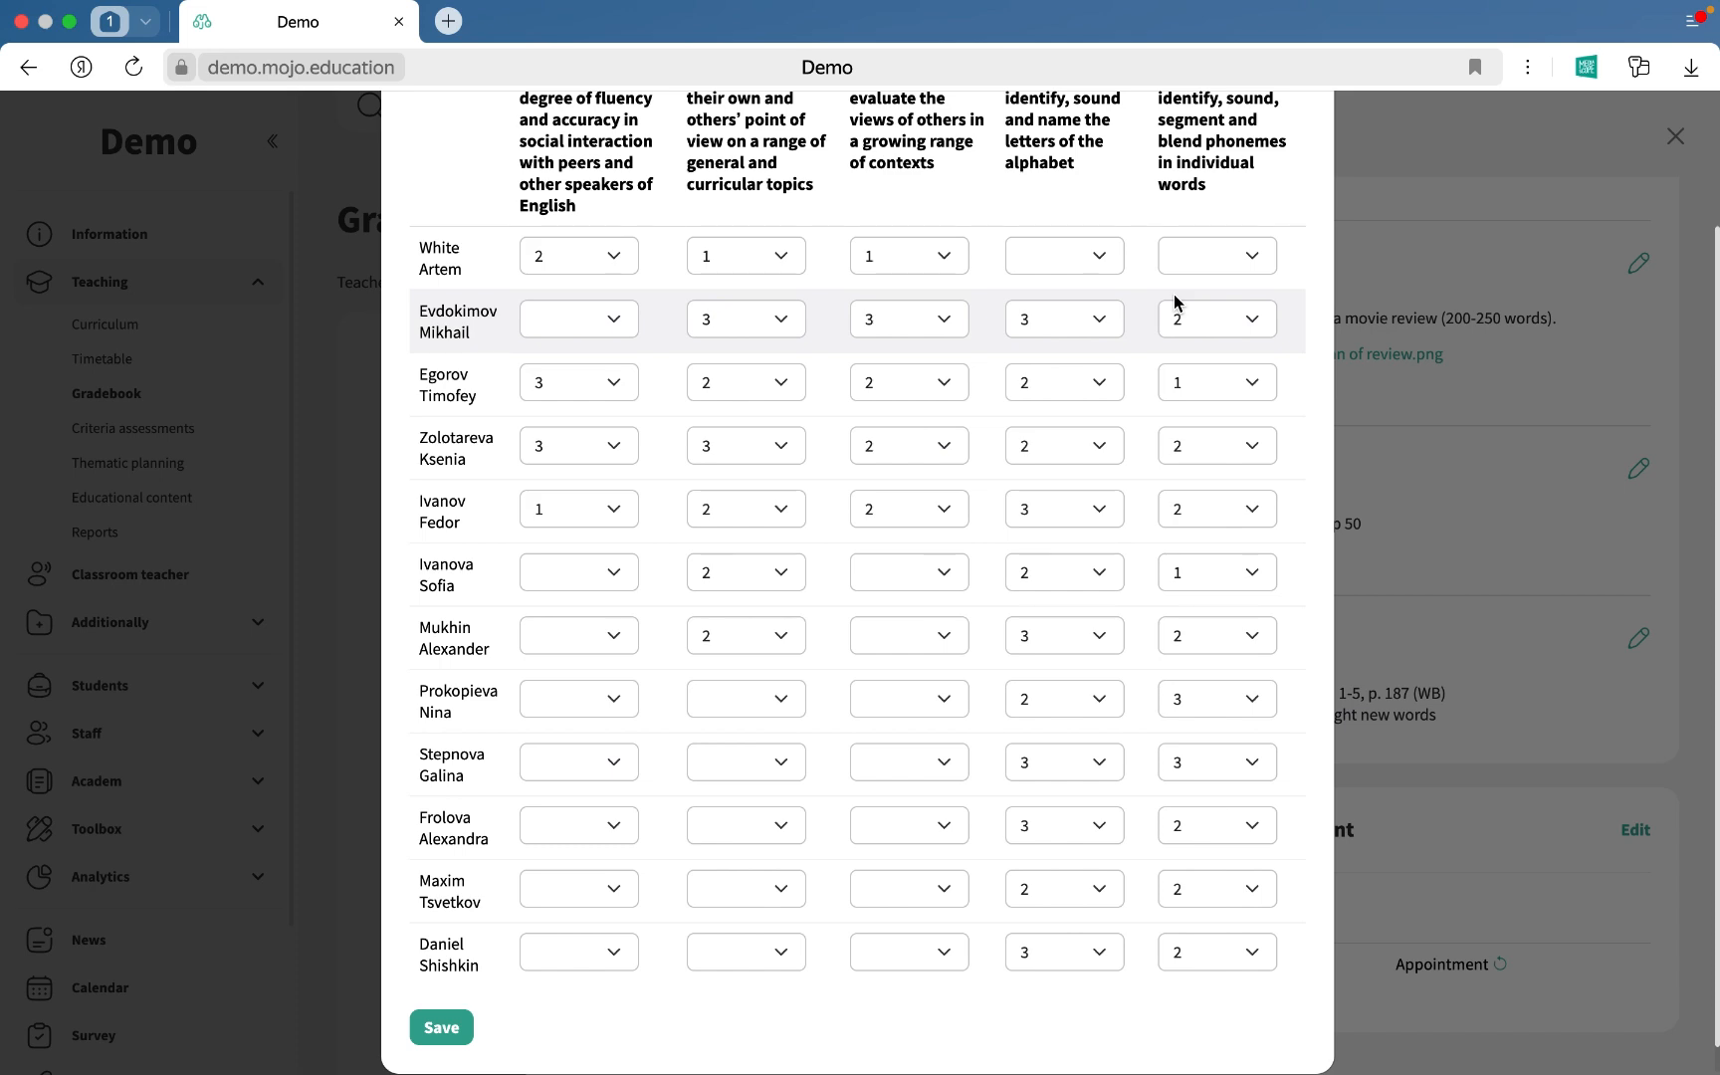
{"action": "left_click", "coordinate": [1290, 169]}
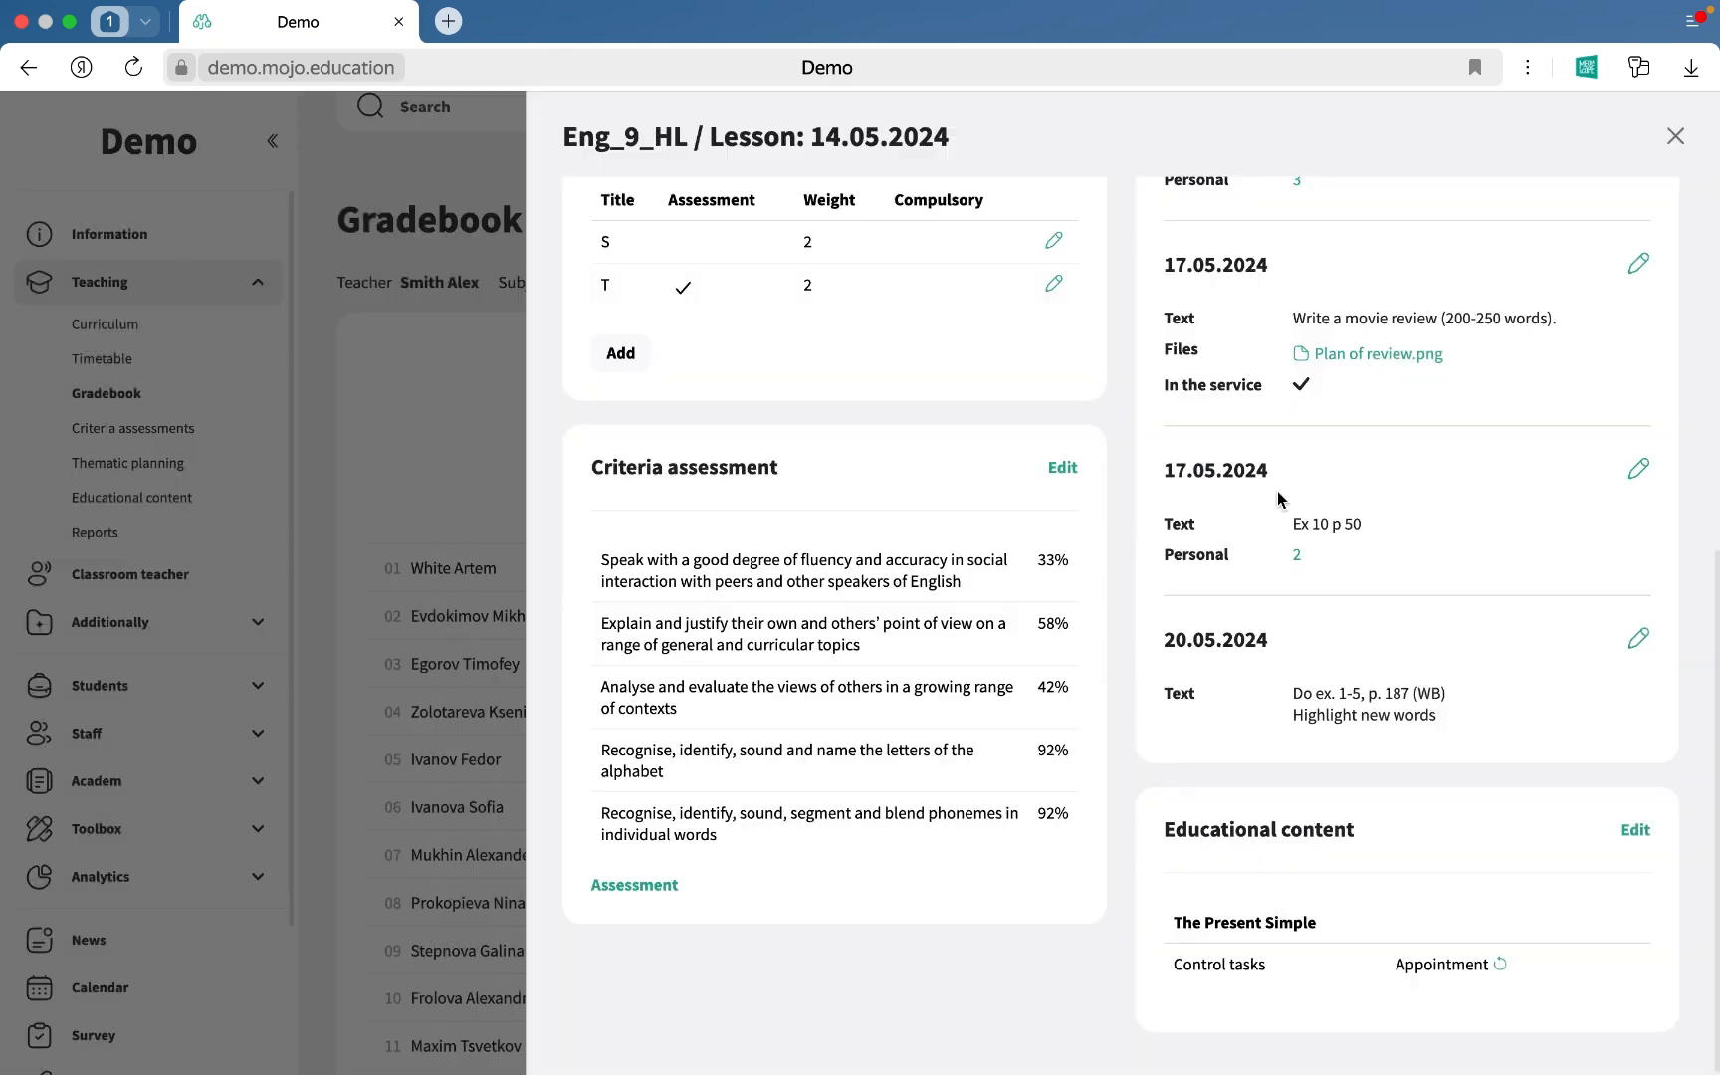
Step: Review the courses available in the lesson's educational content, and close the lesson
{"action": "scroll", "coordinate": [1278, 500], "scroll_direction": "down", "scroll_amount": 1}
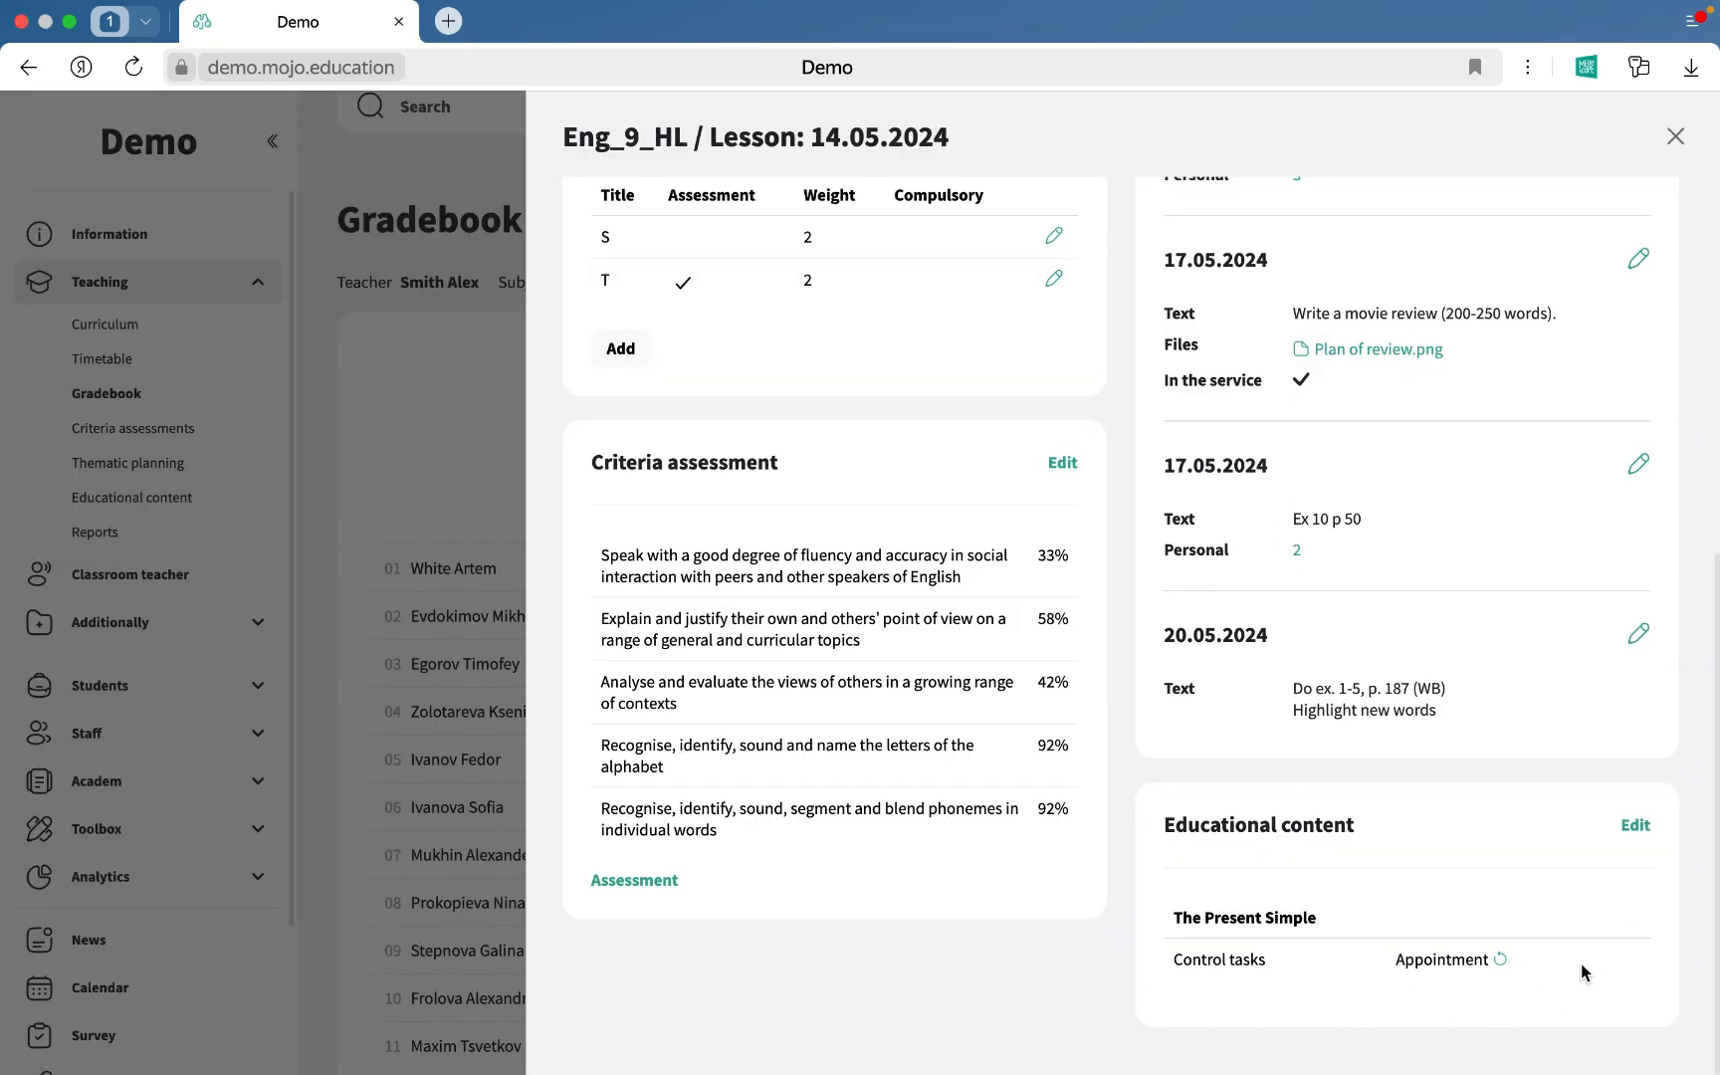
{"action": "left_click", "coordinate": [1633, 826]}
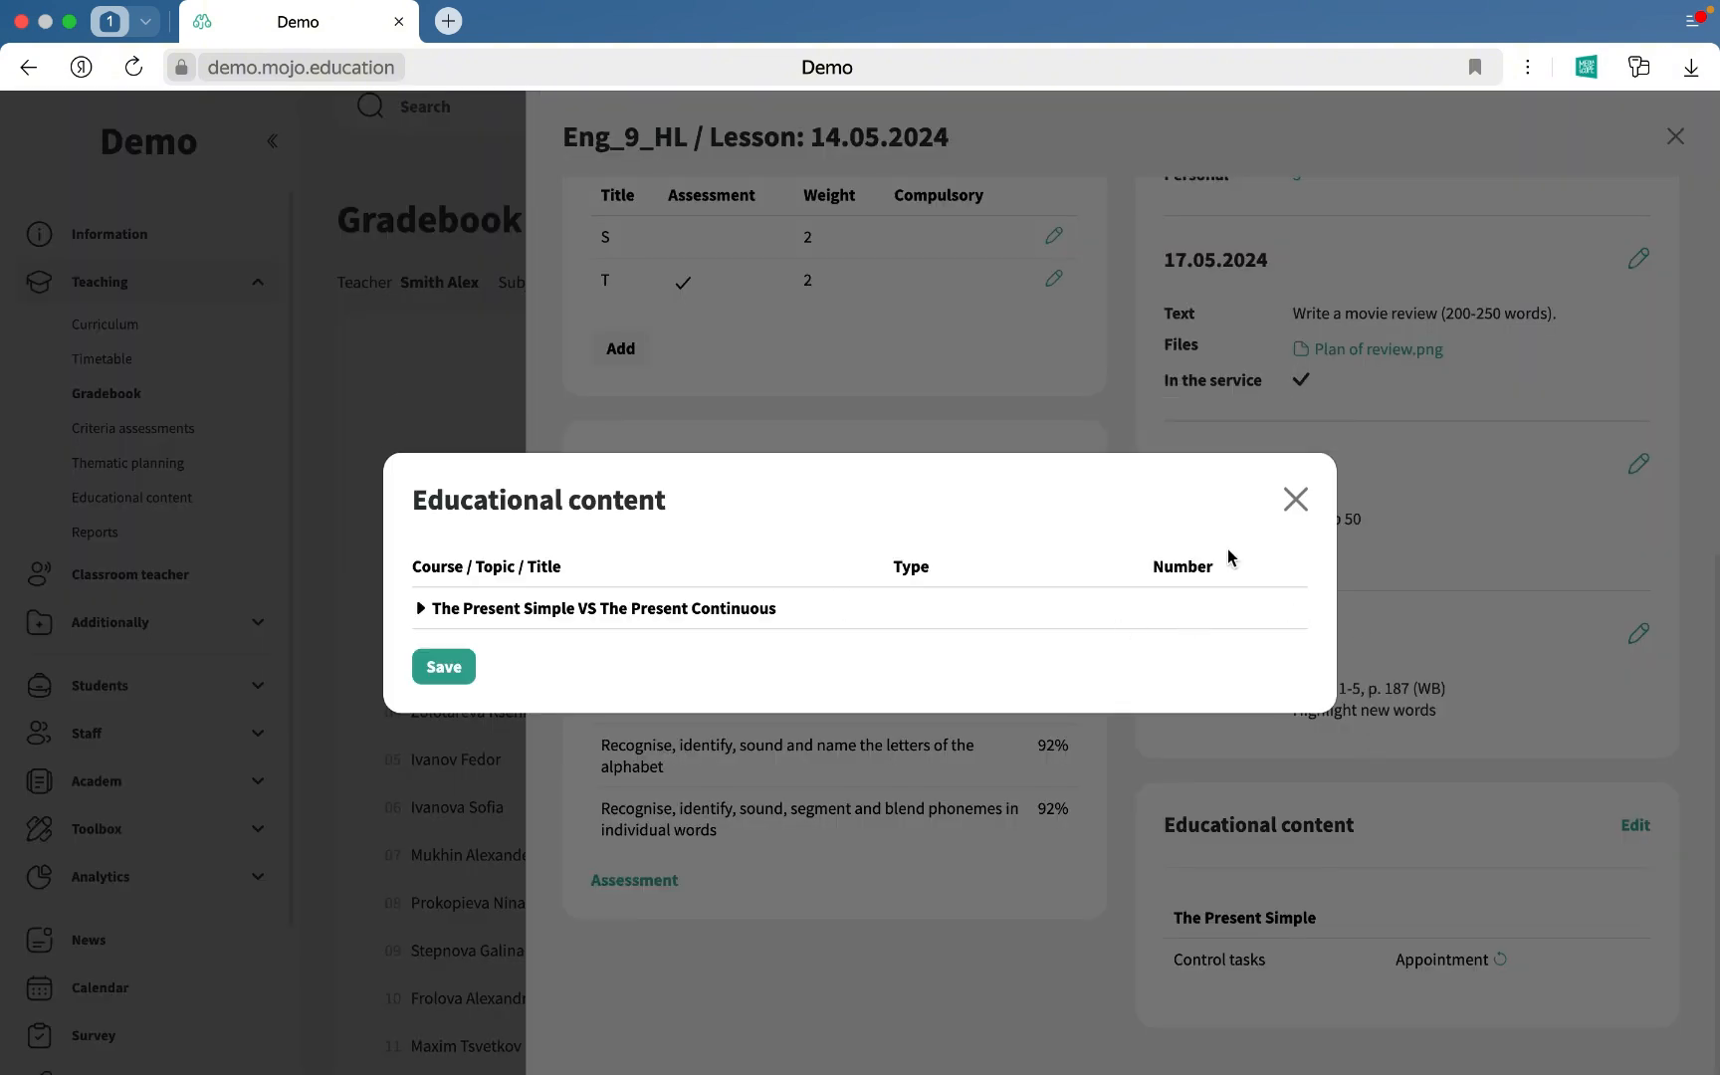
{"action": "left_click", "coordinate": [1294, 498]}
{"action": "left_click", "coordinate": [1675, 137]}
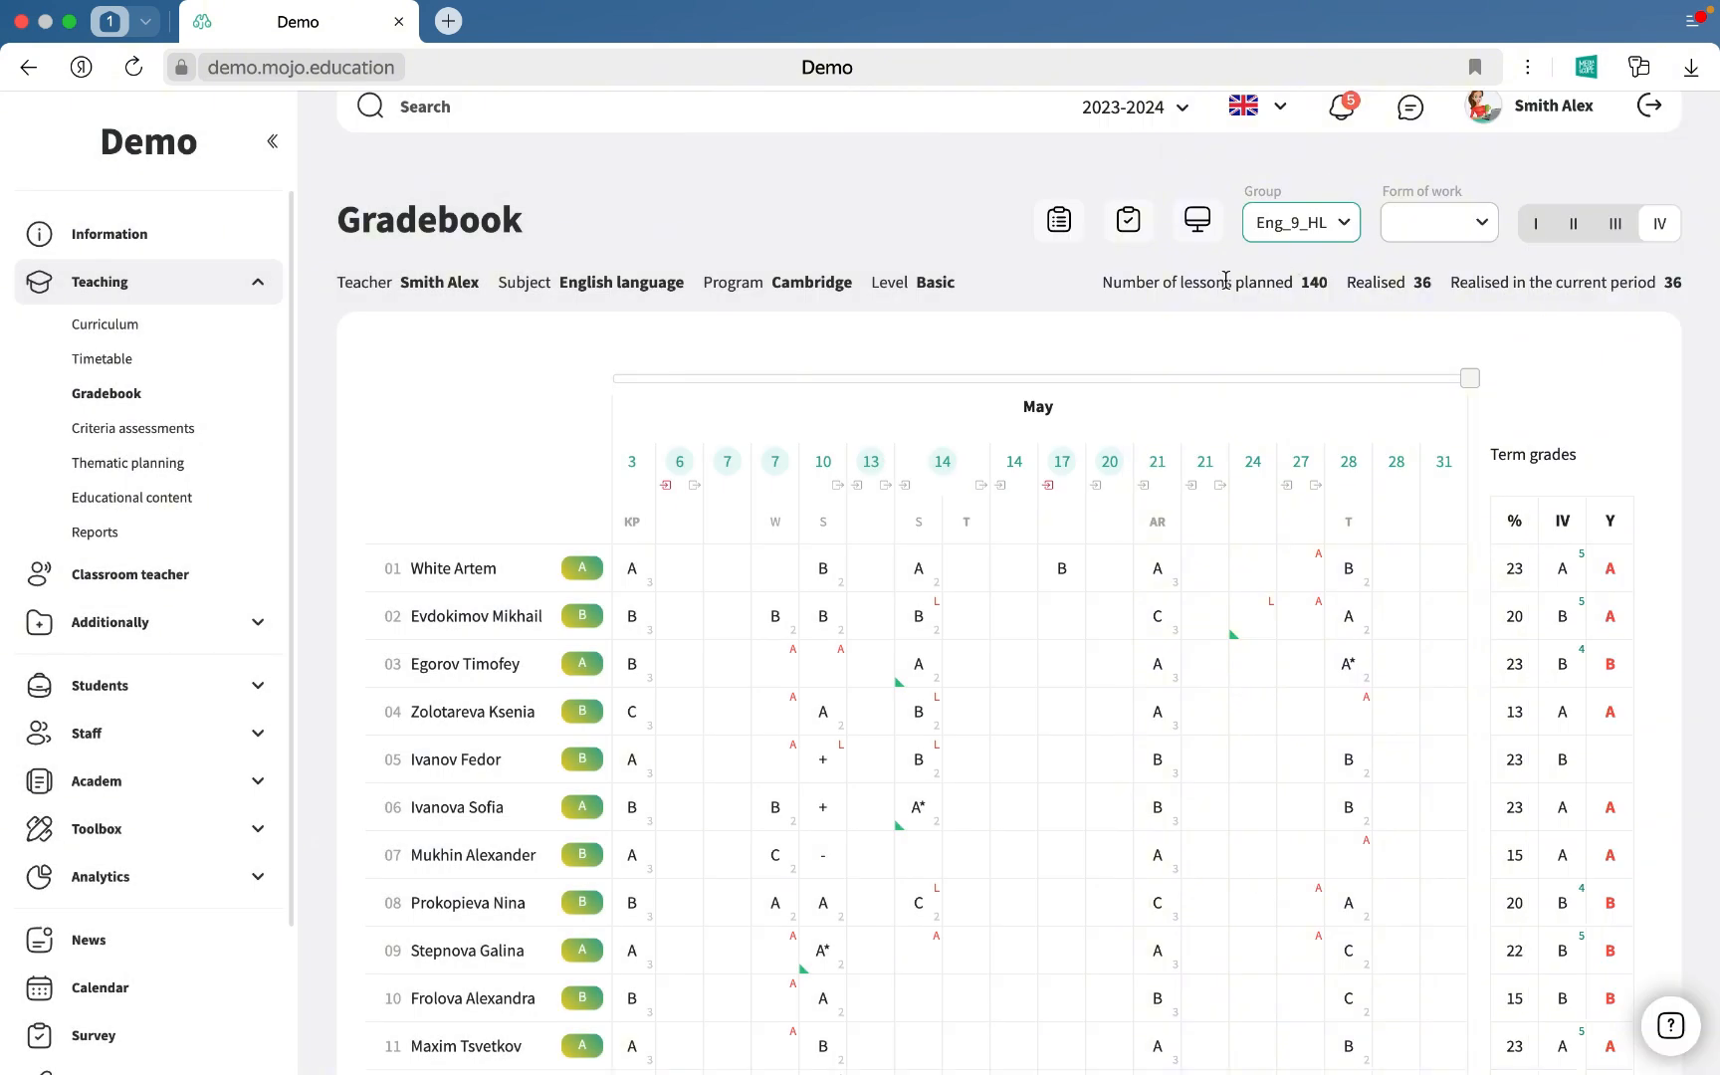
Step: In the gradebook's thematic planning, change lesson 4's topic to "What makes people beautiful? Beauty practices.", save it and close the plan
{"action": "scroll", "coordinate": [1102, 283], "scroll_direction": "up", "scroll_amount": 1}
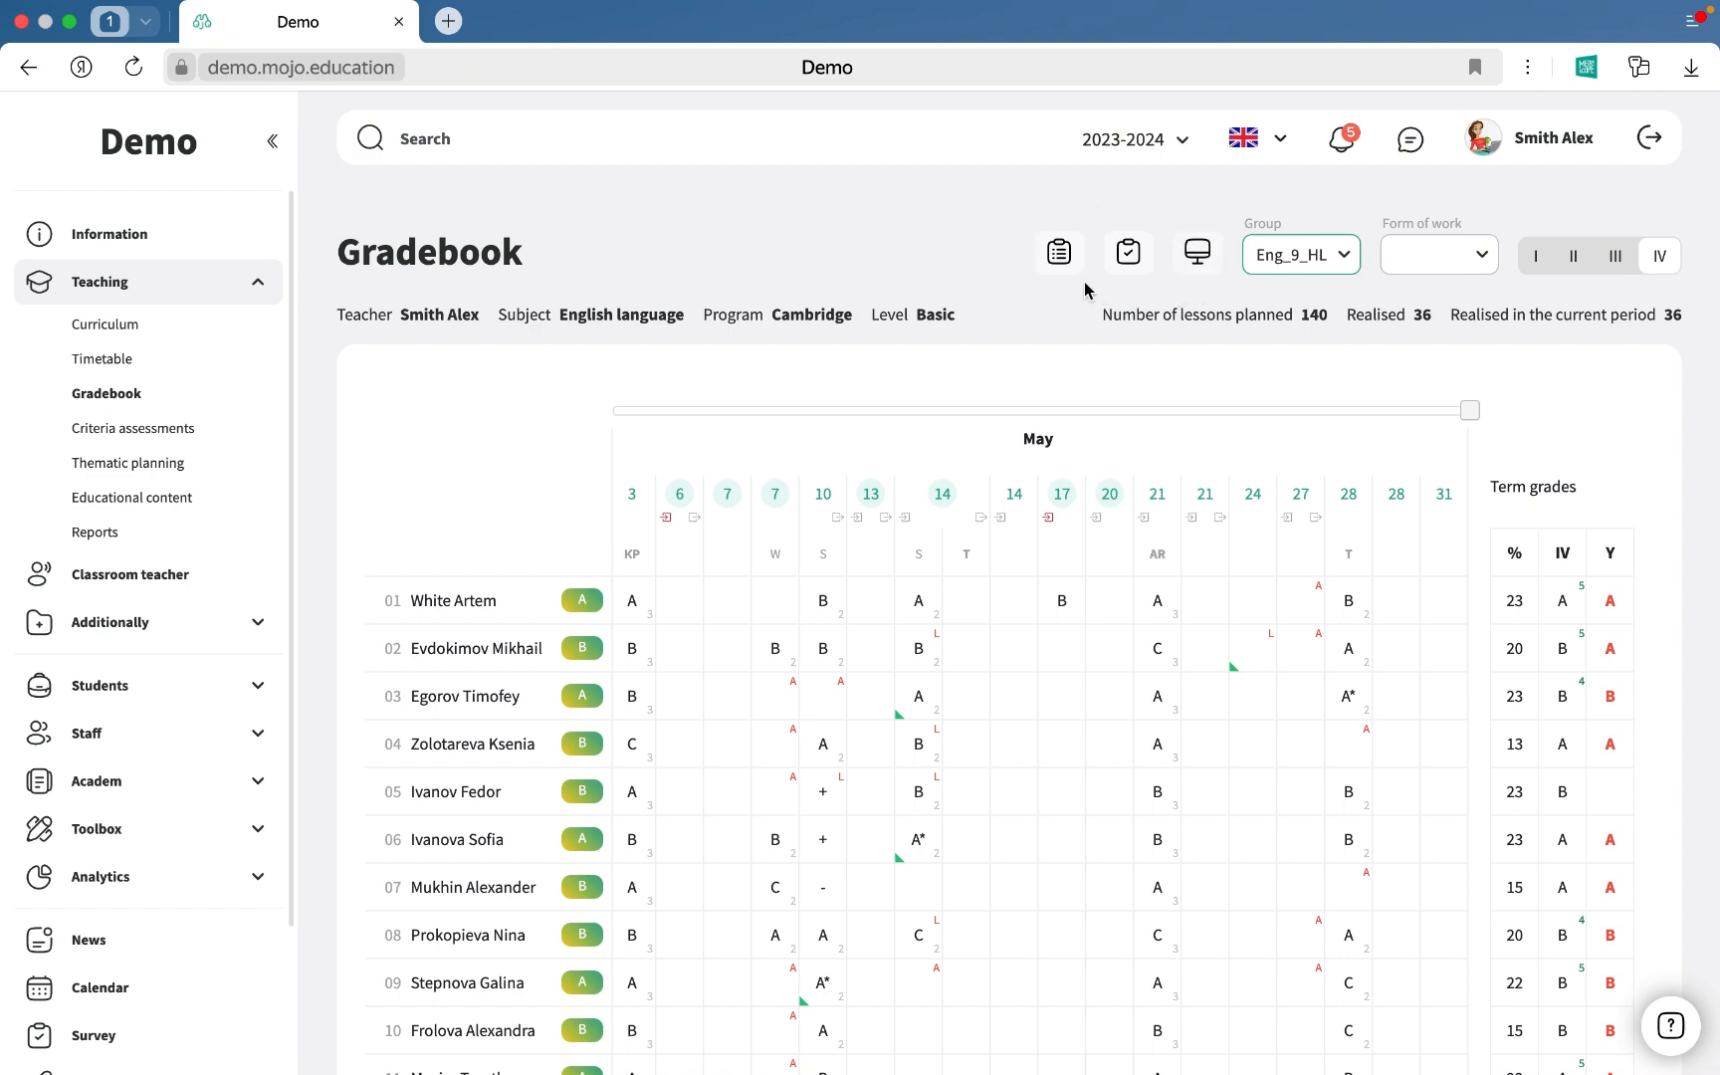
{"action": "left_click", "coordinate": [1061, 260]}
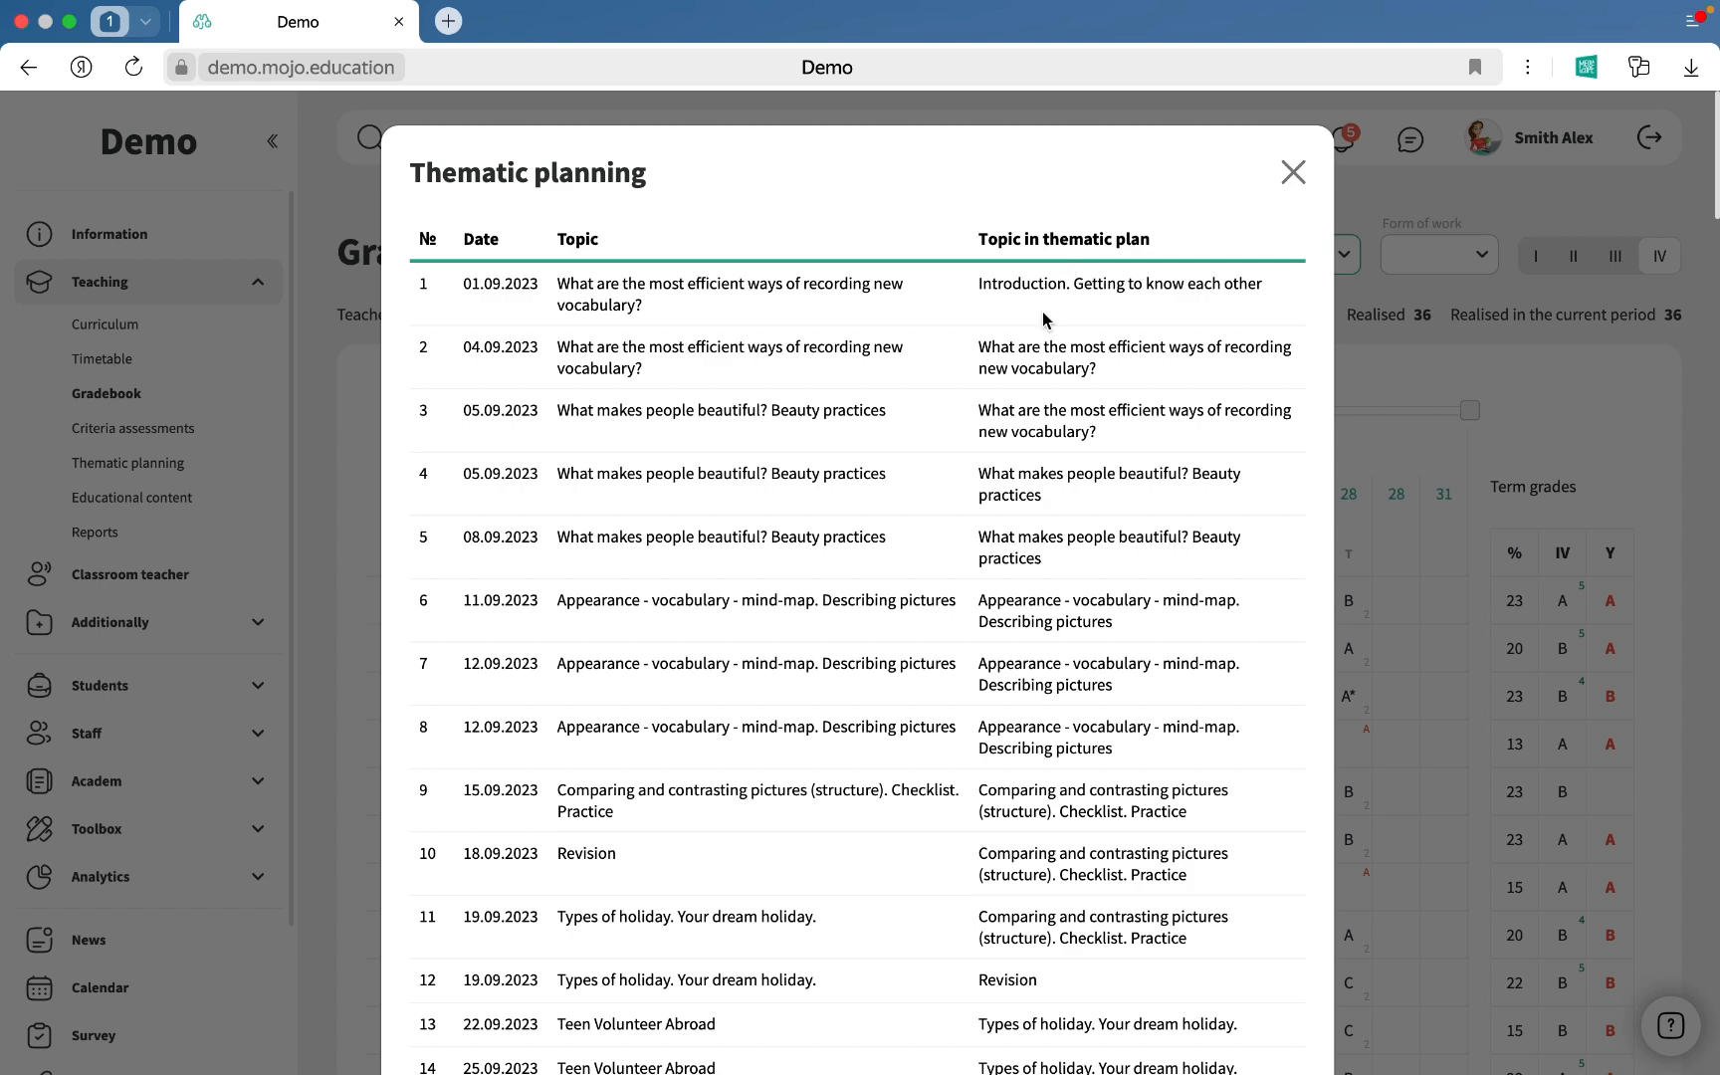
{"action": "left_click", "coordinate": [736, 344]}
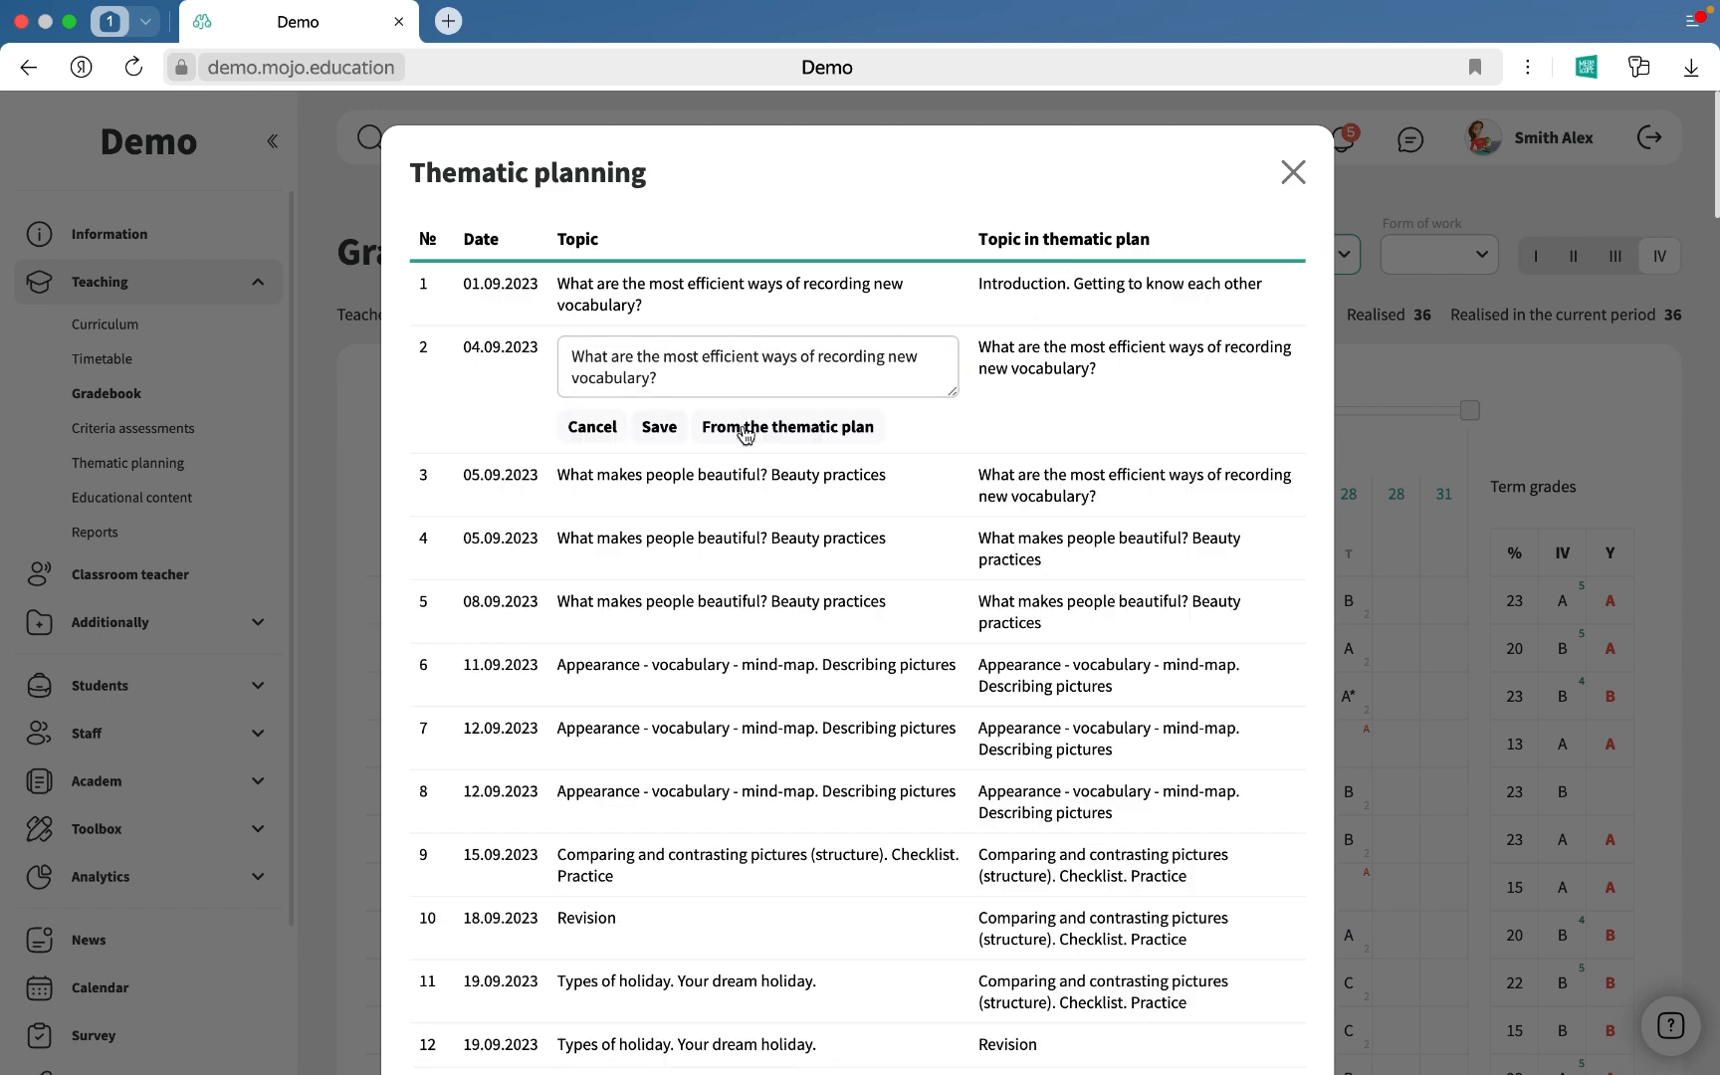
{"action": "left_click", "coordinate": [720, 540]}
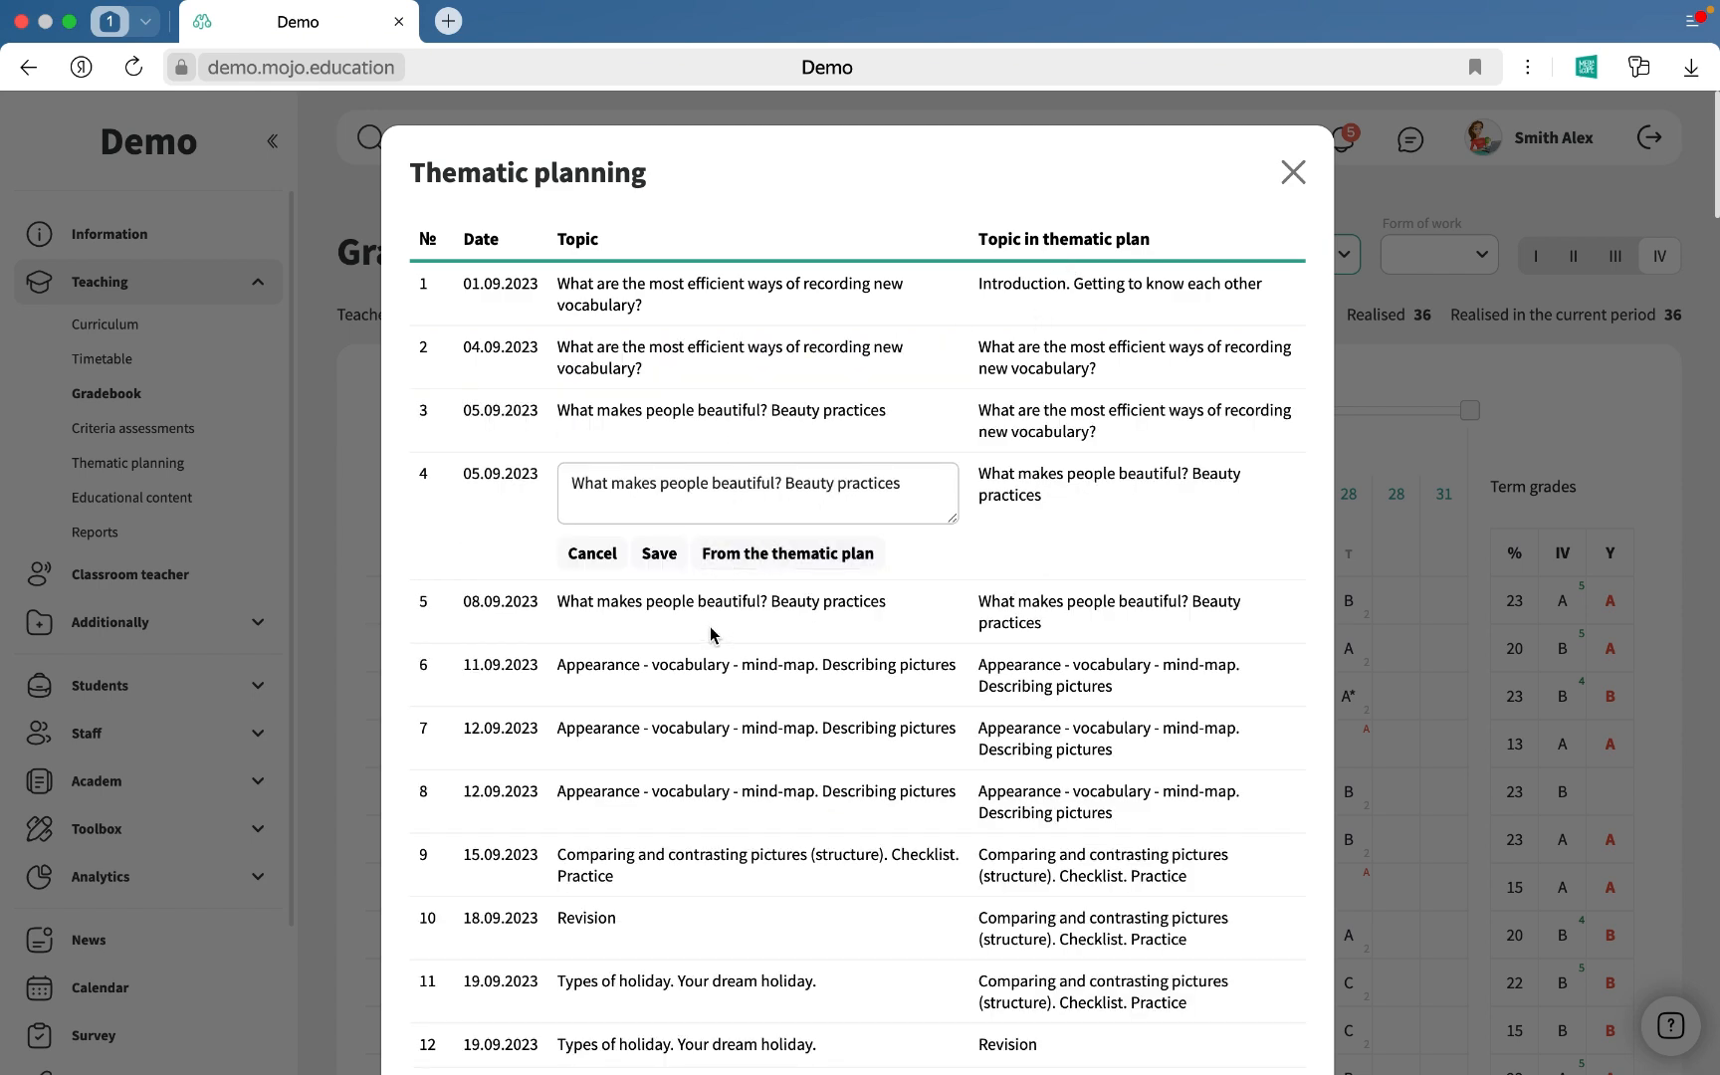
{"action": "left_click", "coordinate": [917, 500]}
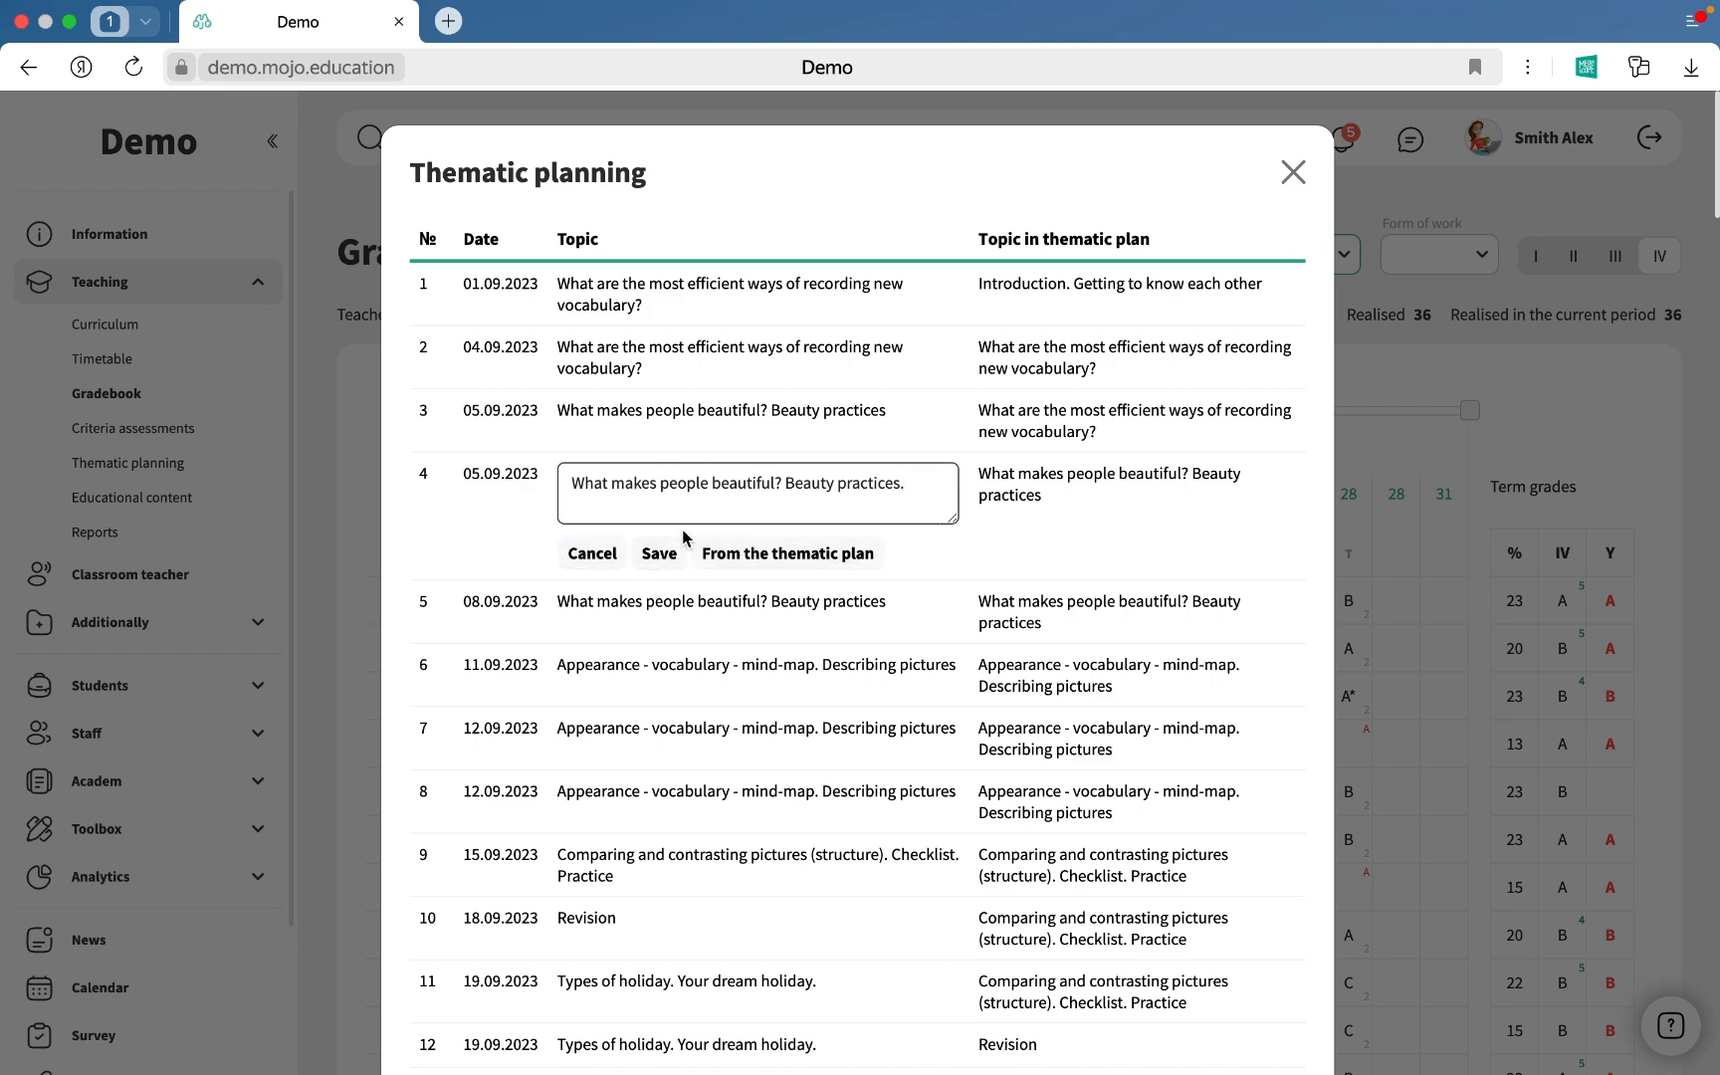
{"action": "left_click", "coordinate": [658, 553]}
{"action": "scroll", "coordinate": [883, 492], "scroll_direction": "down", "scroll_amount": 3}
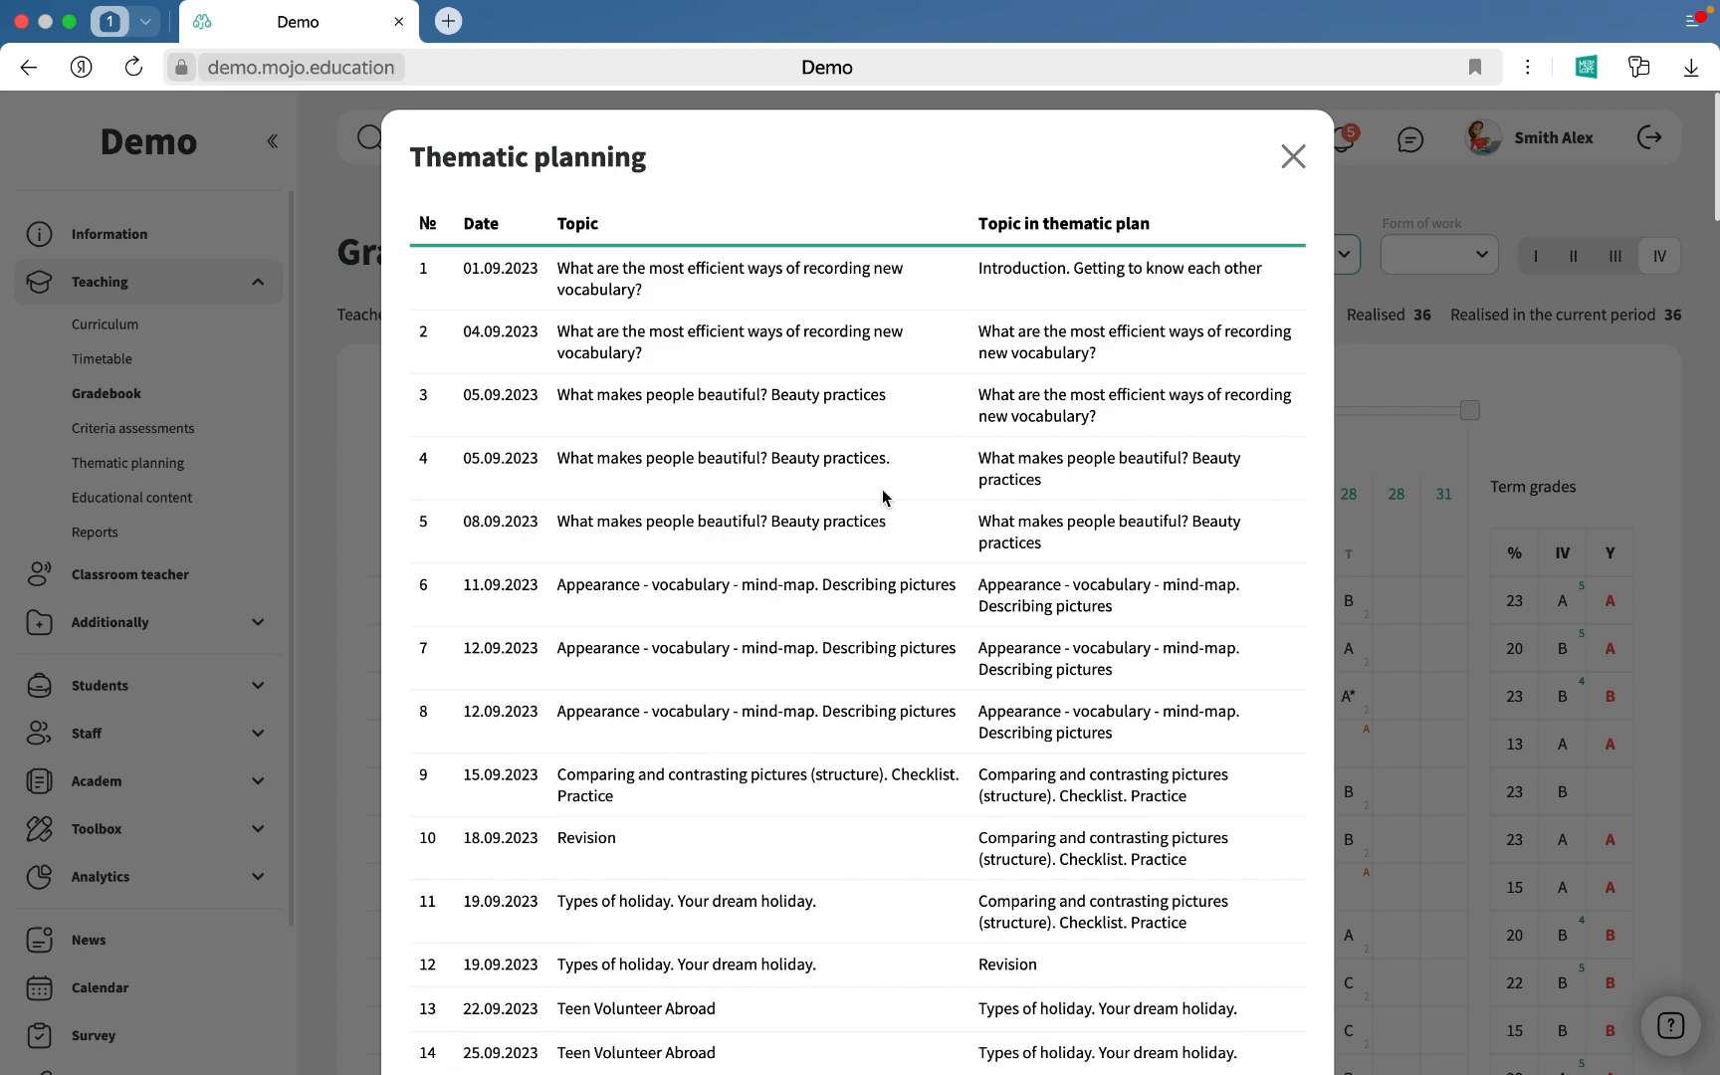
{"action": "scroll", "coordinate": [883, 491], "scroll_direction": "up", "scroll_amount": 3}
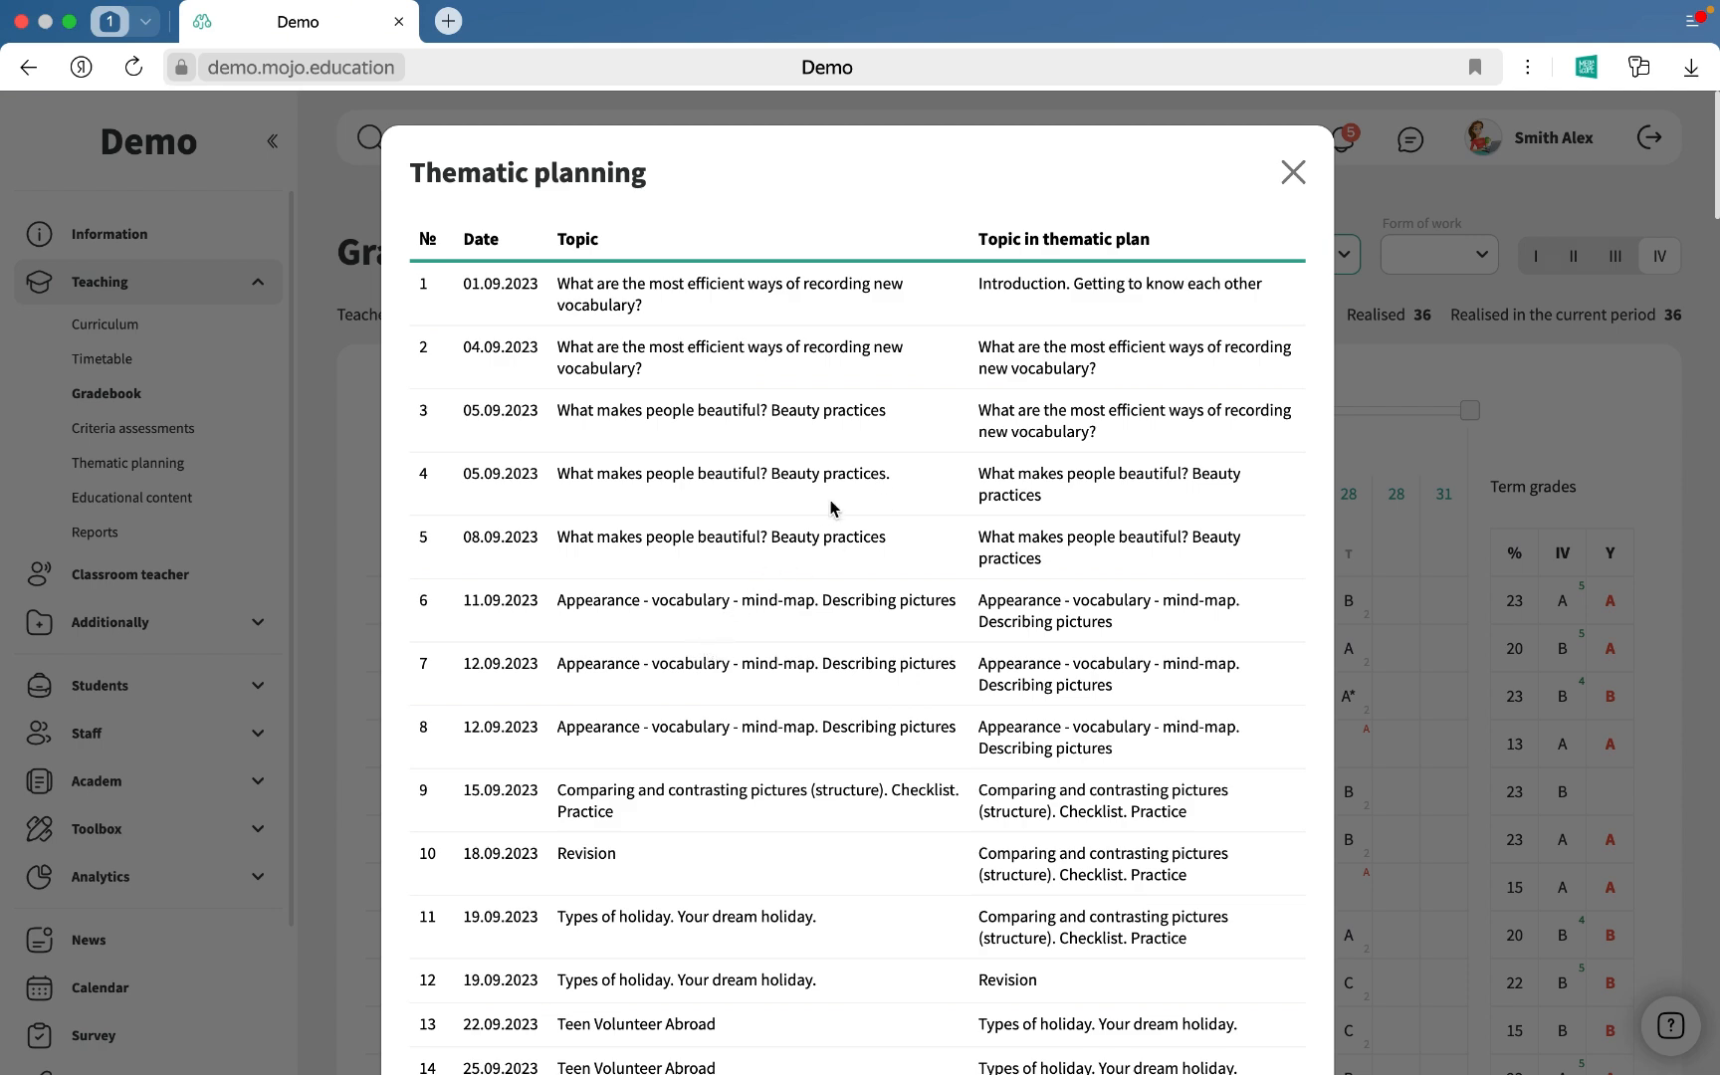
{"action": "left_click", "coordinate": [1293, 172]}
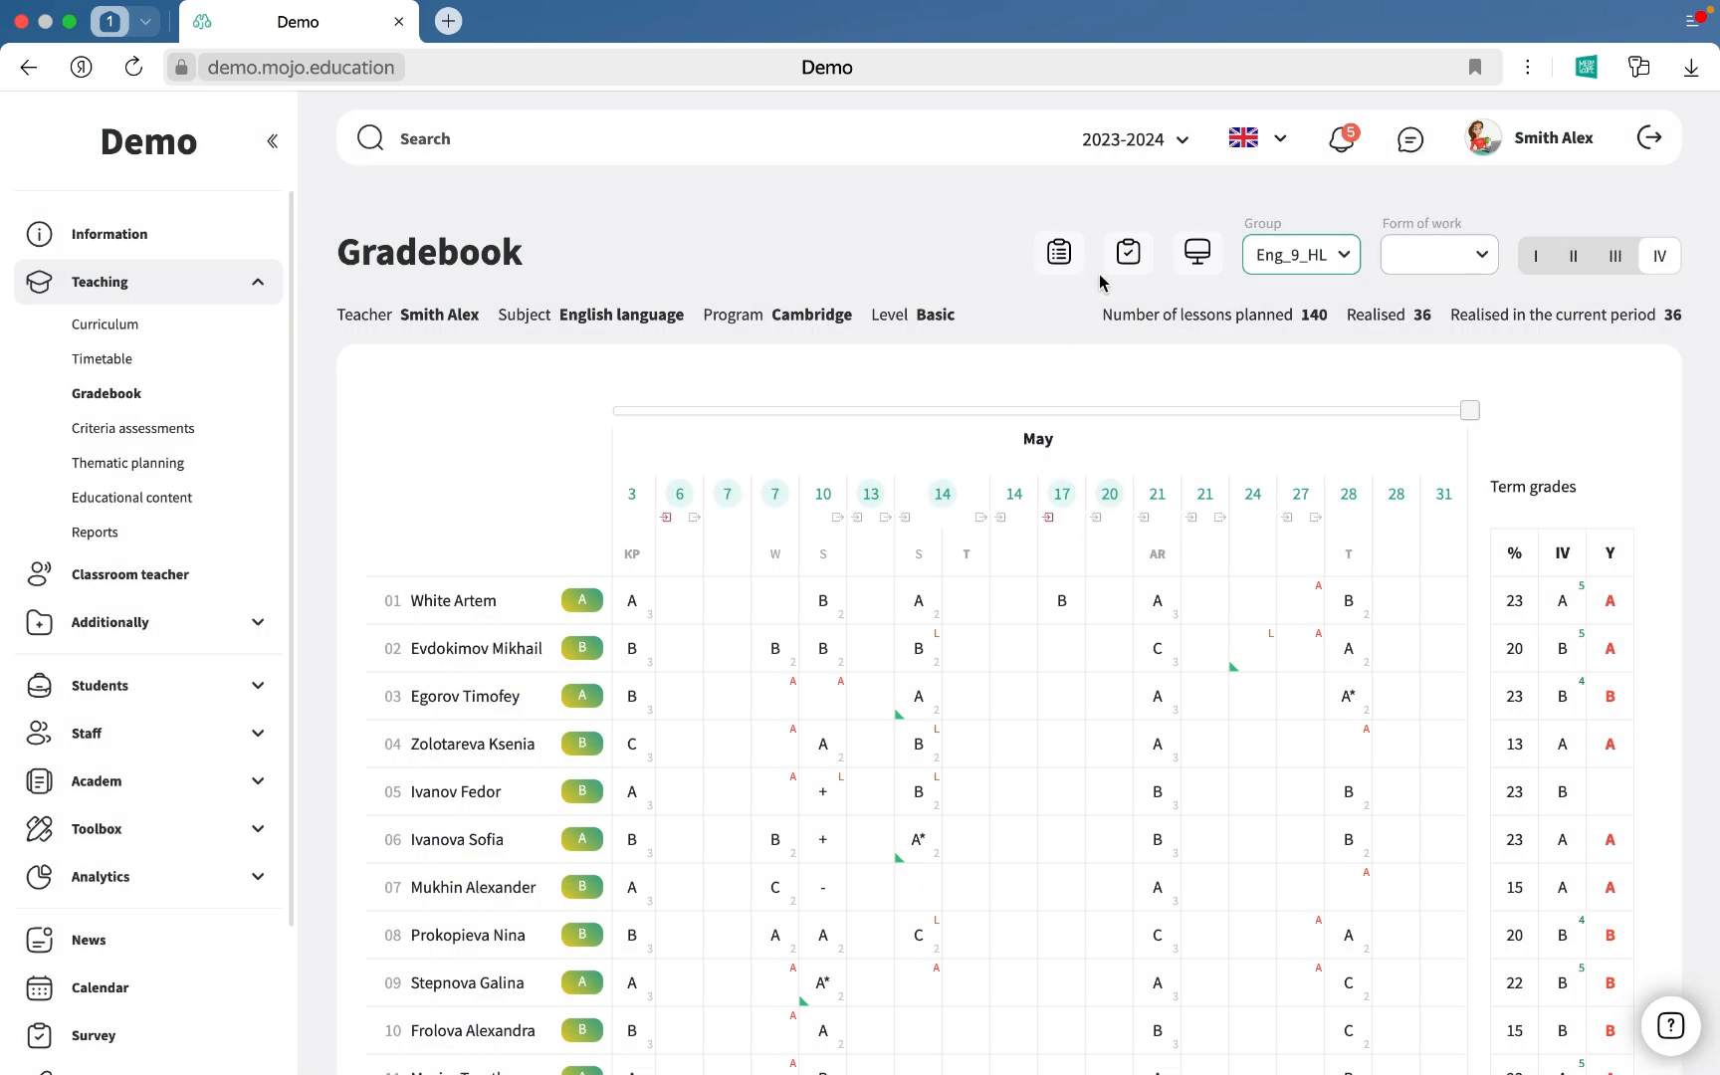
Step: Review the group's criteria assessments table, including the Reading scores and their averages, and close it
{"action": "left_click", "coordinate": [1140, 259]}
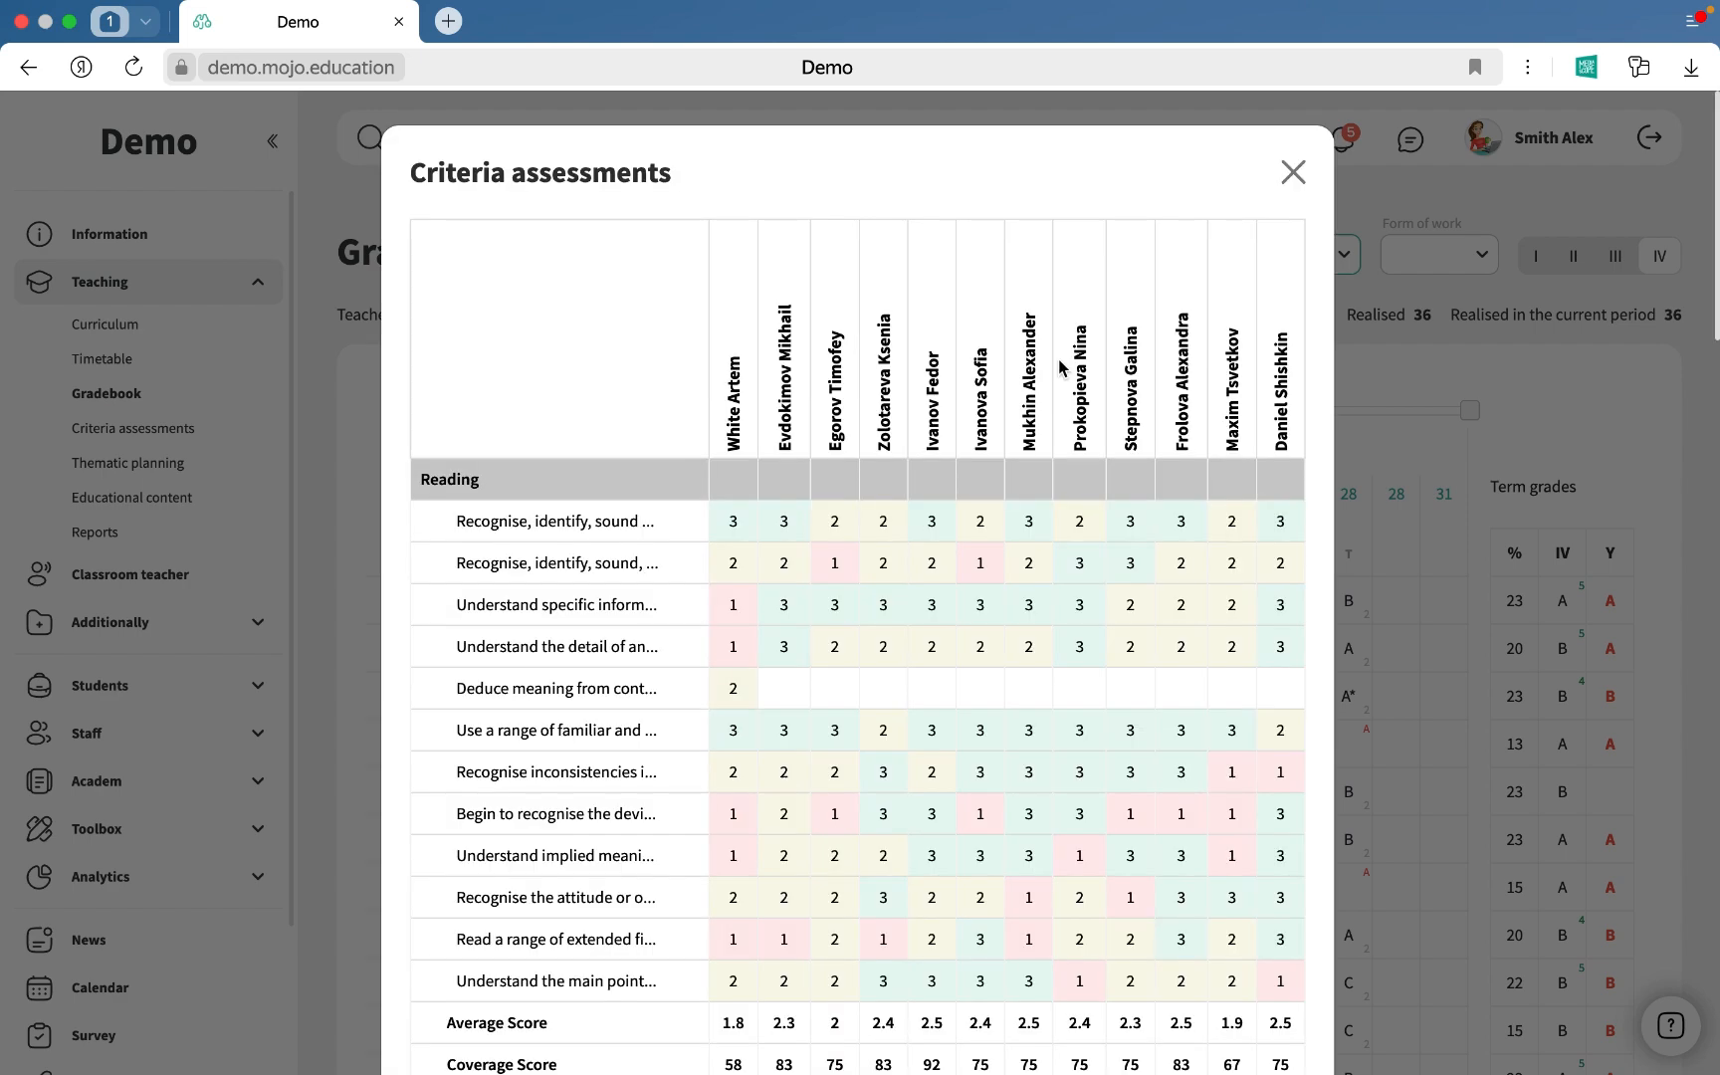
{"action": "scroll", "coordinate": [942, 549], "scroll_direction": "down", "scroll_amount": 2}
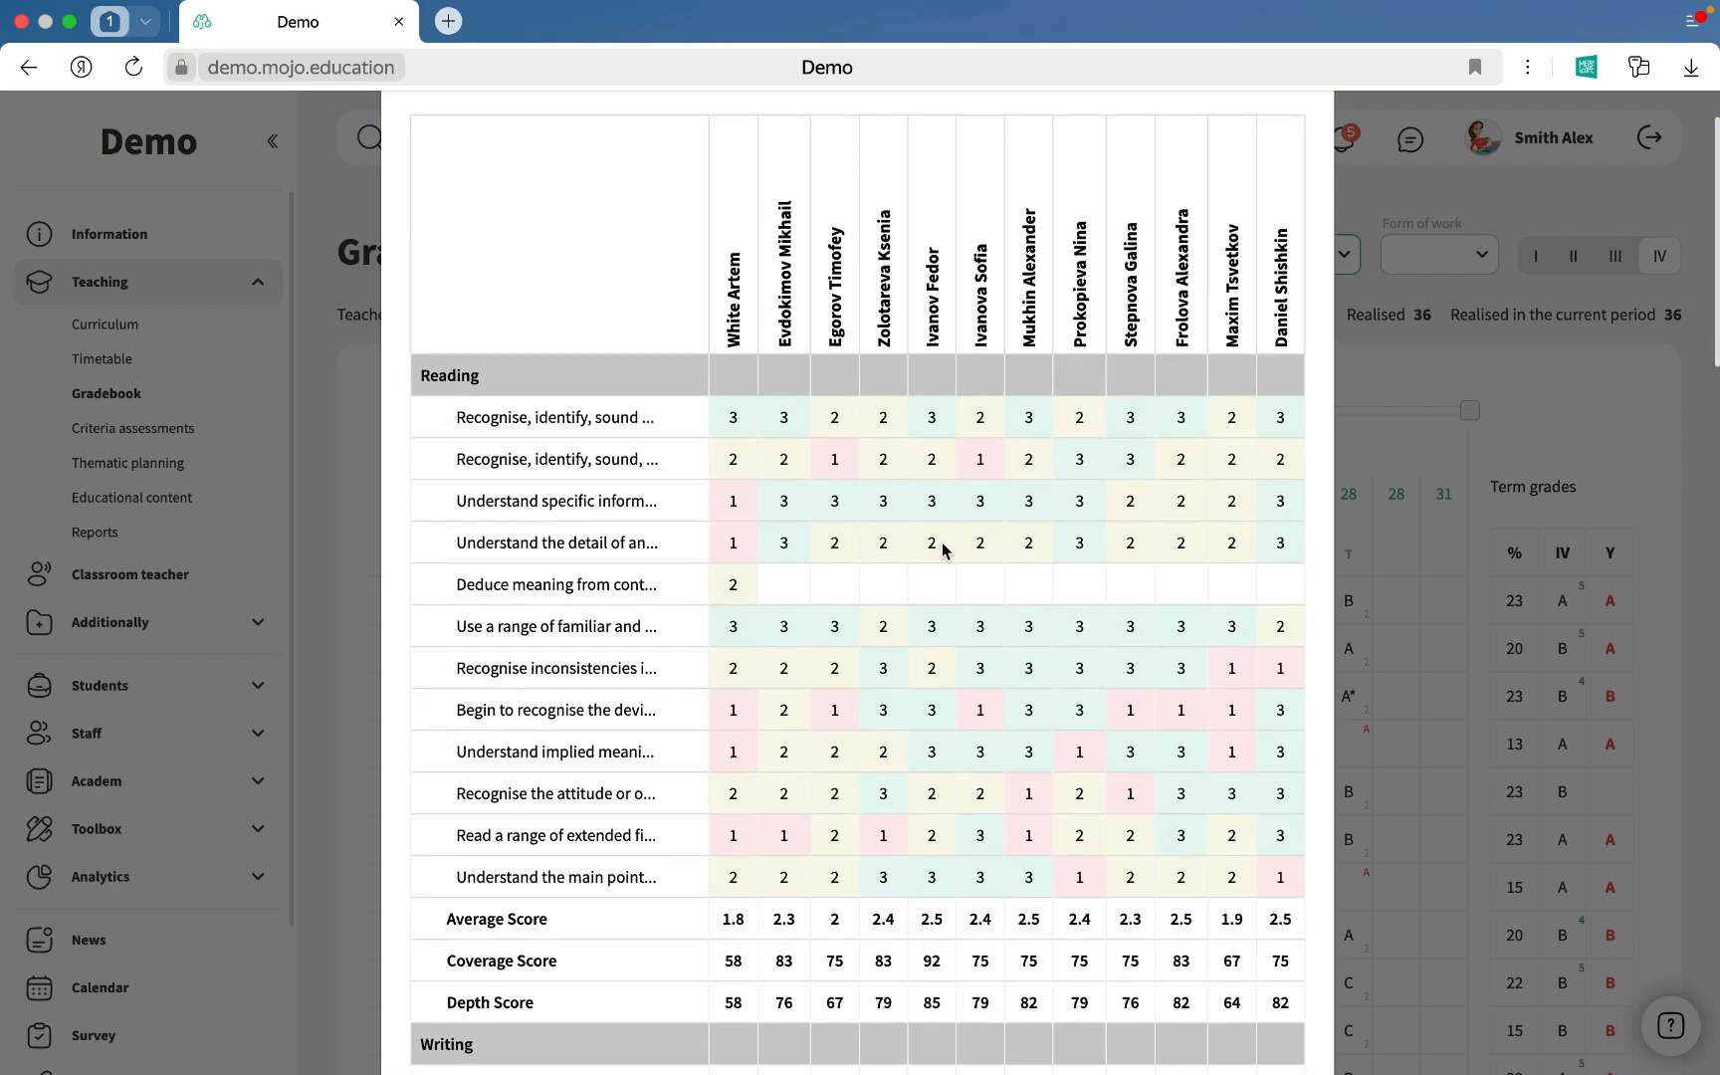
{"action": "scroll", "coordinate": [946, 547], "scroll_direction": "down", "scroll_amount": 4}
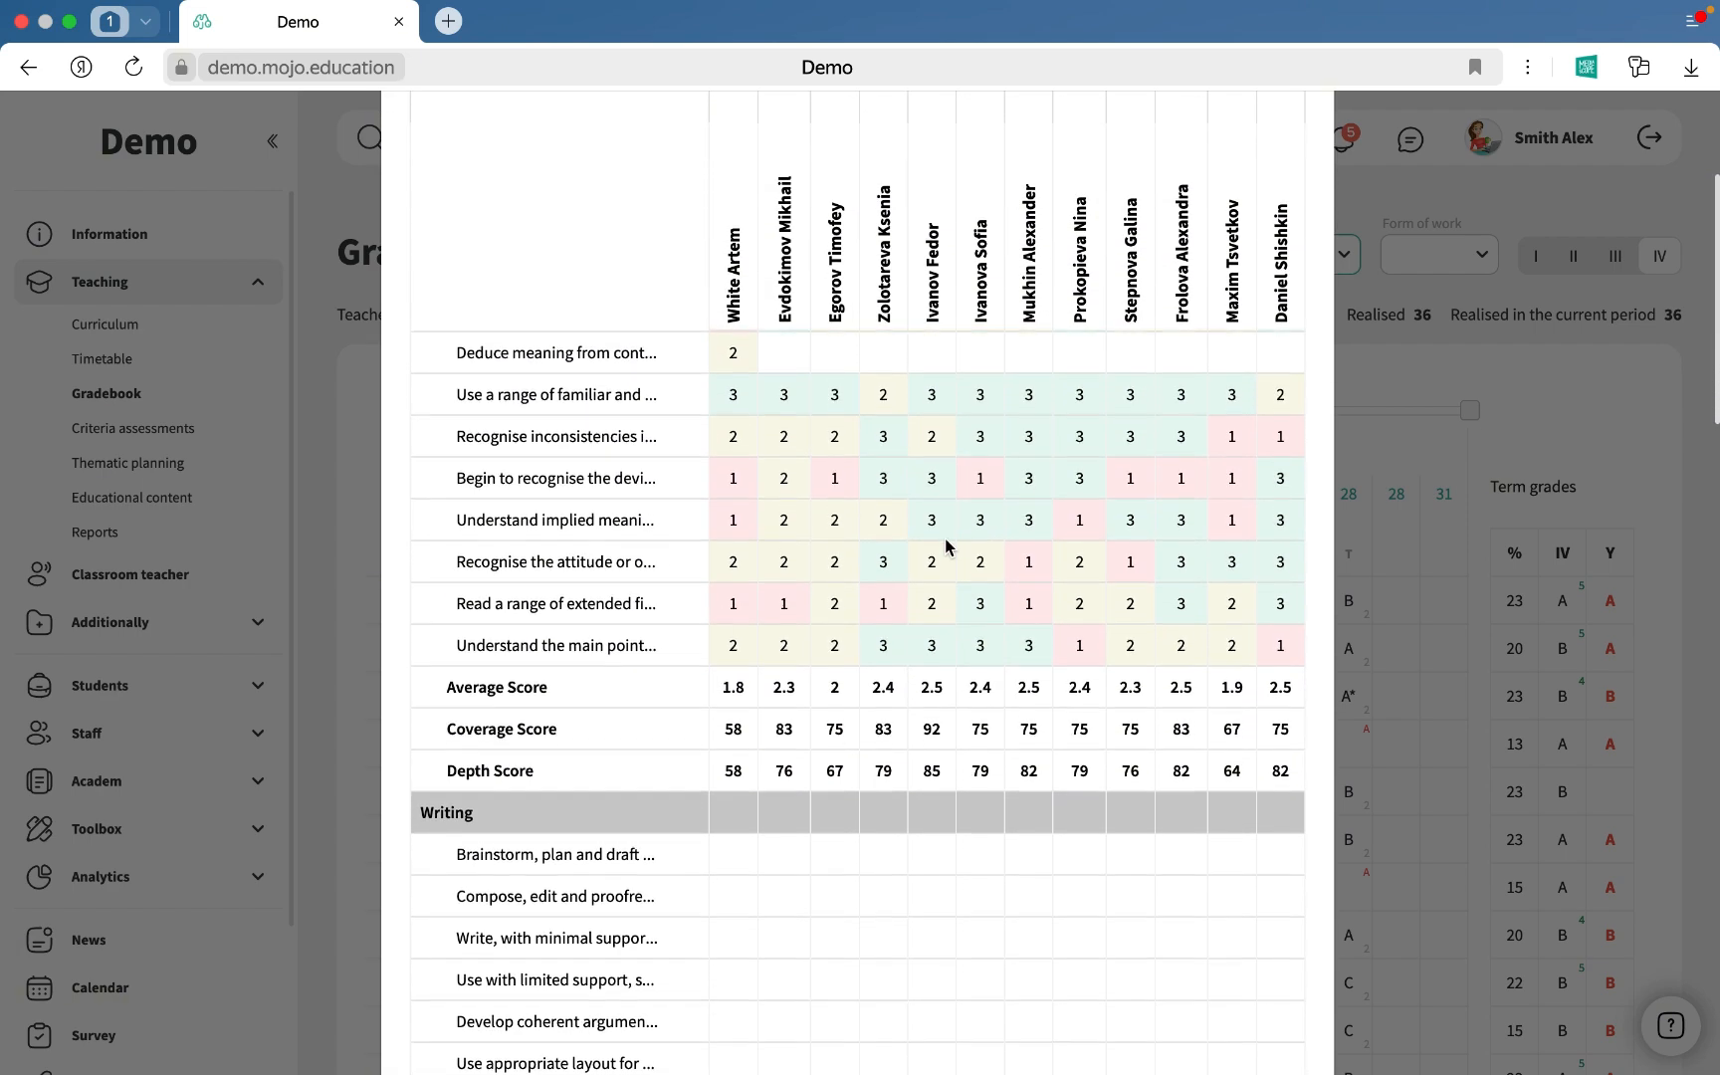
{"action": "scroll", "coordinate": [946, 546], "scroll_direction": "up", "scroll_amount": 2}
{"action": "scroll", "coordinate": [946, 546], "scroll_direction": "up", "scroll_amount": 4}
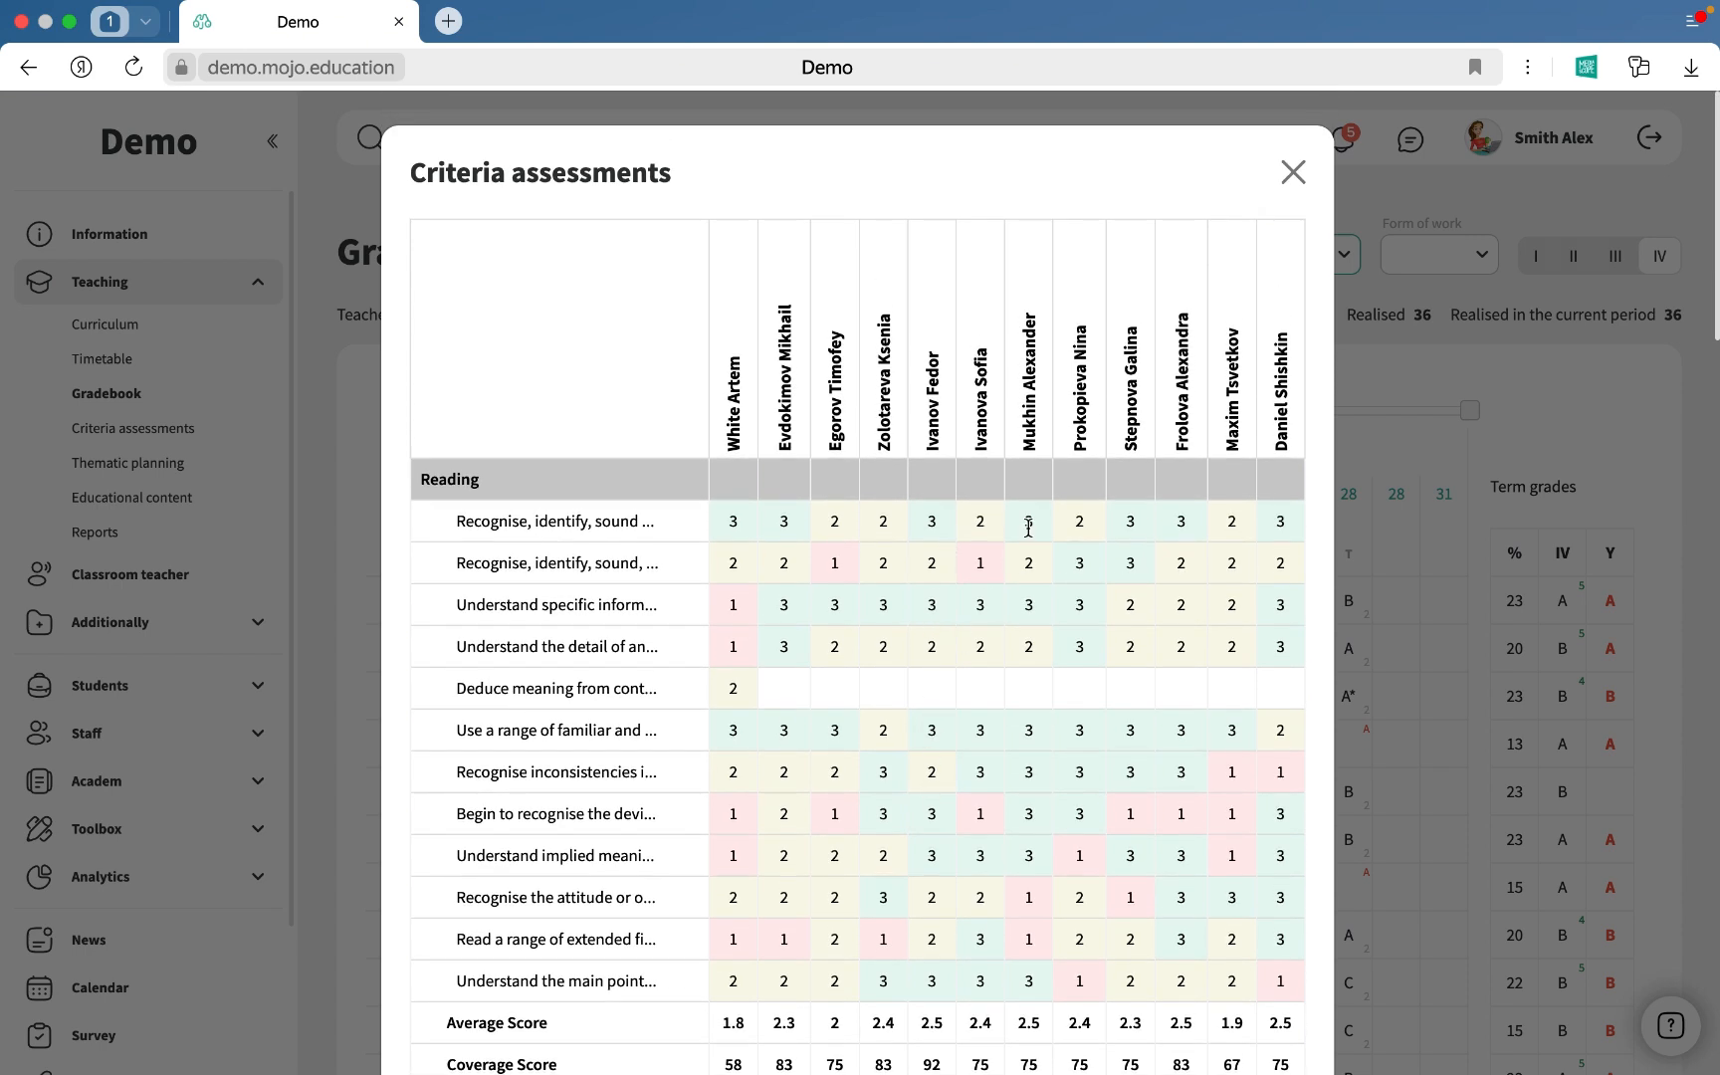
{"action": "left_click", "coordinate": [1295, 175]}
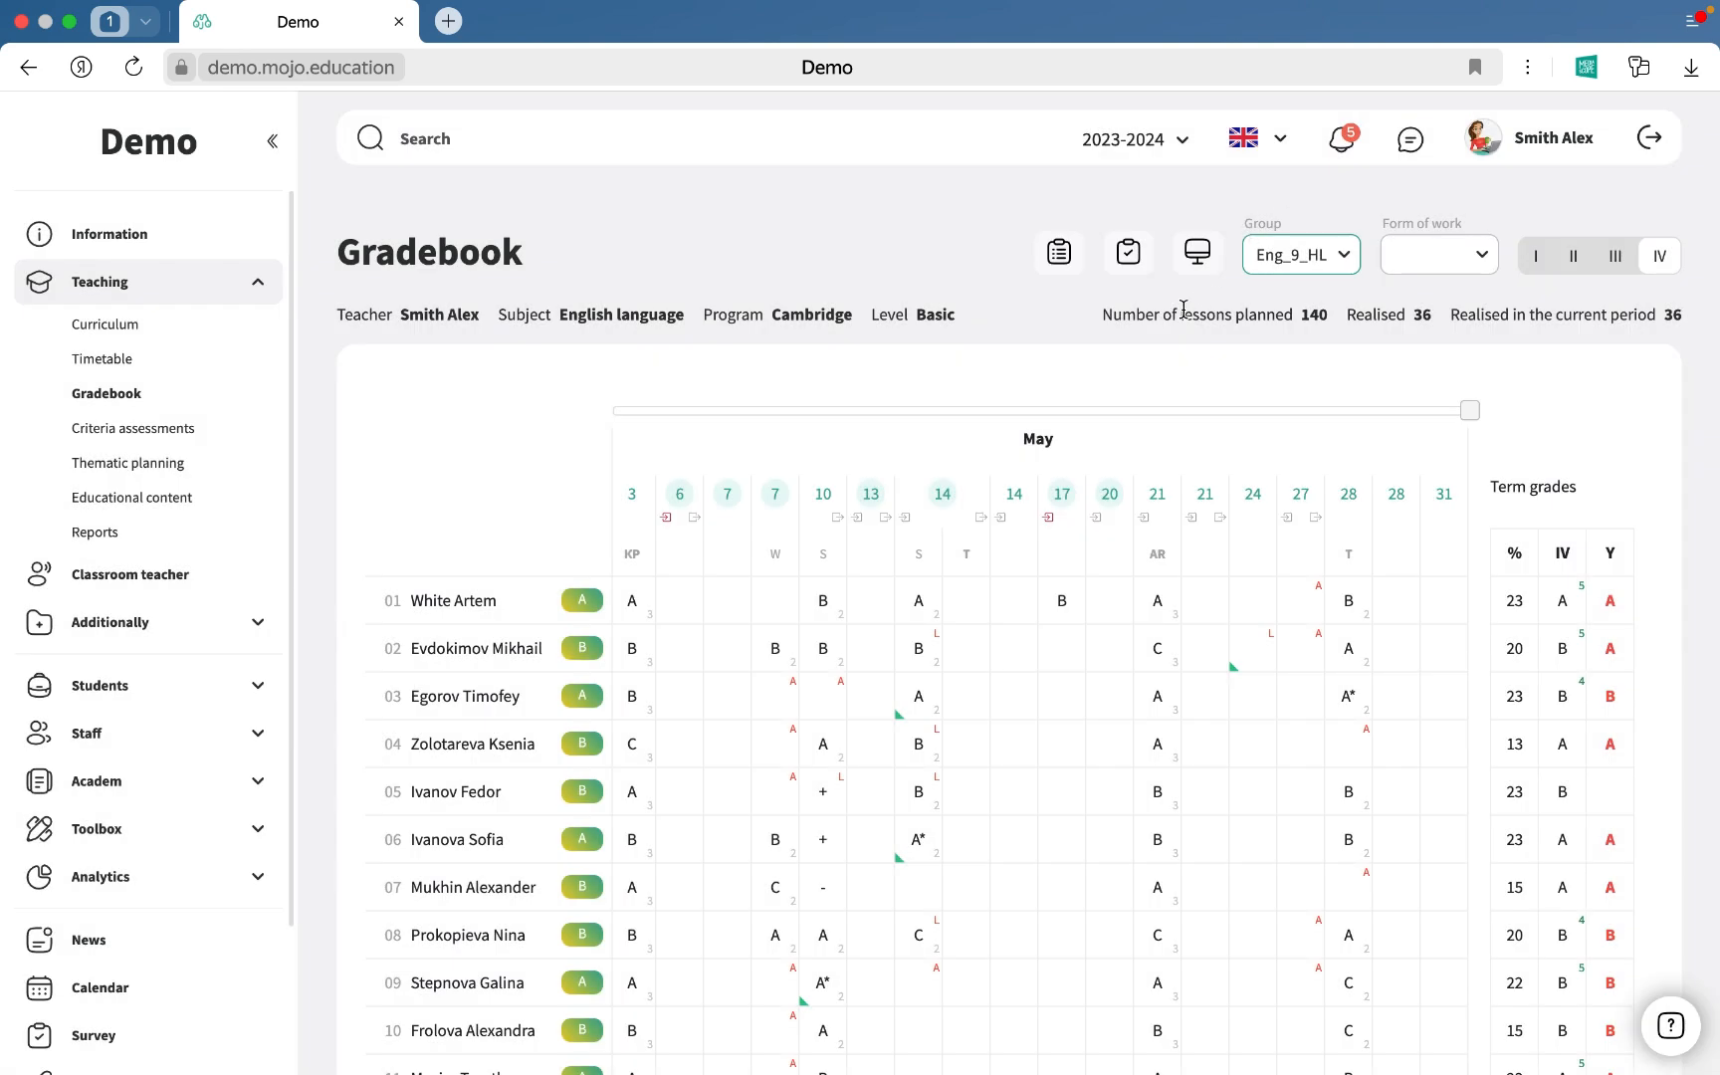
Step: View the group's results for Assignment for Affirmatives in the course The Present Simple VS The Present Continuous
{"action": "left_click", "coordinate": [1204, 259]}
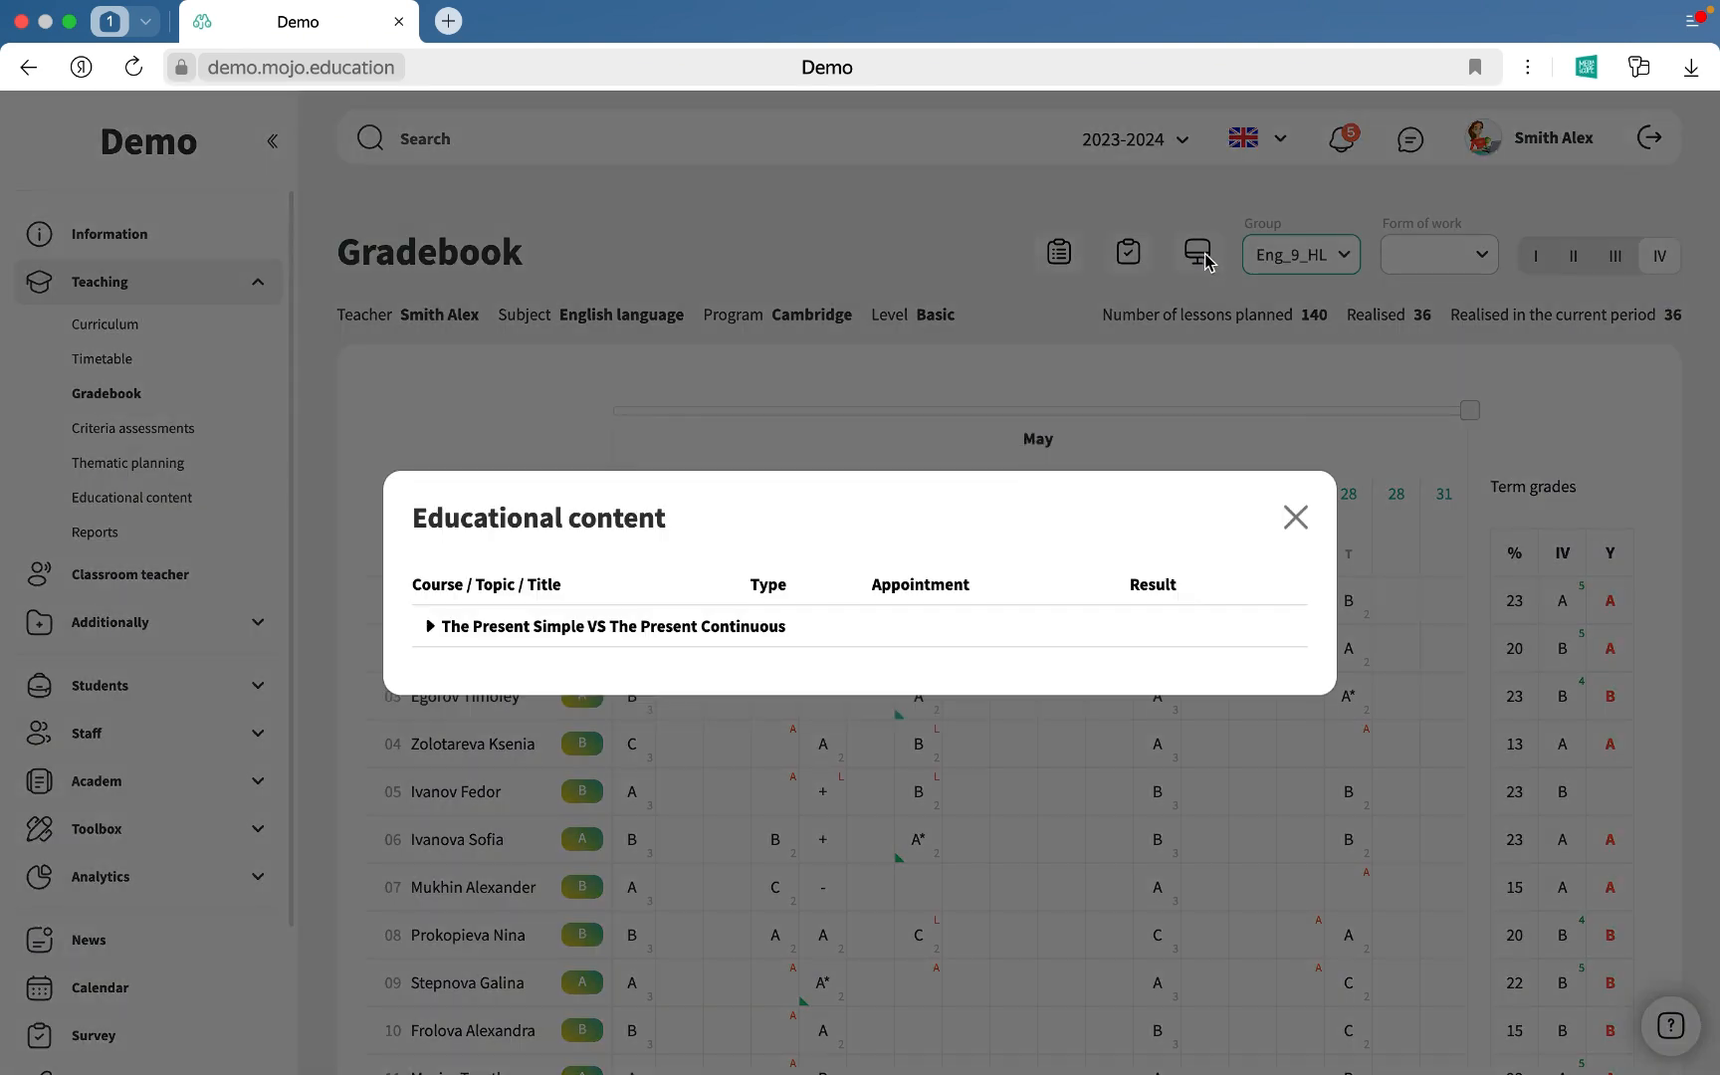
{"action": "left_click", "coordinate": [642, 632]}
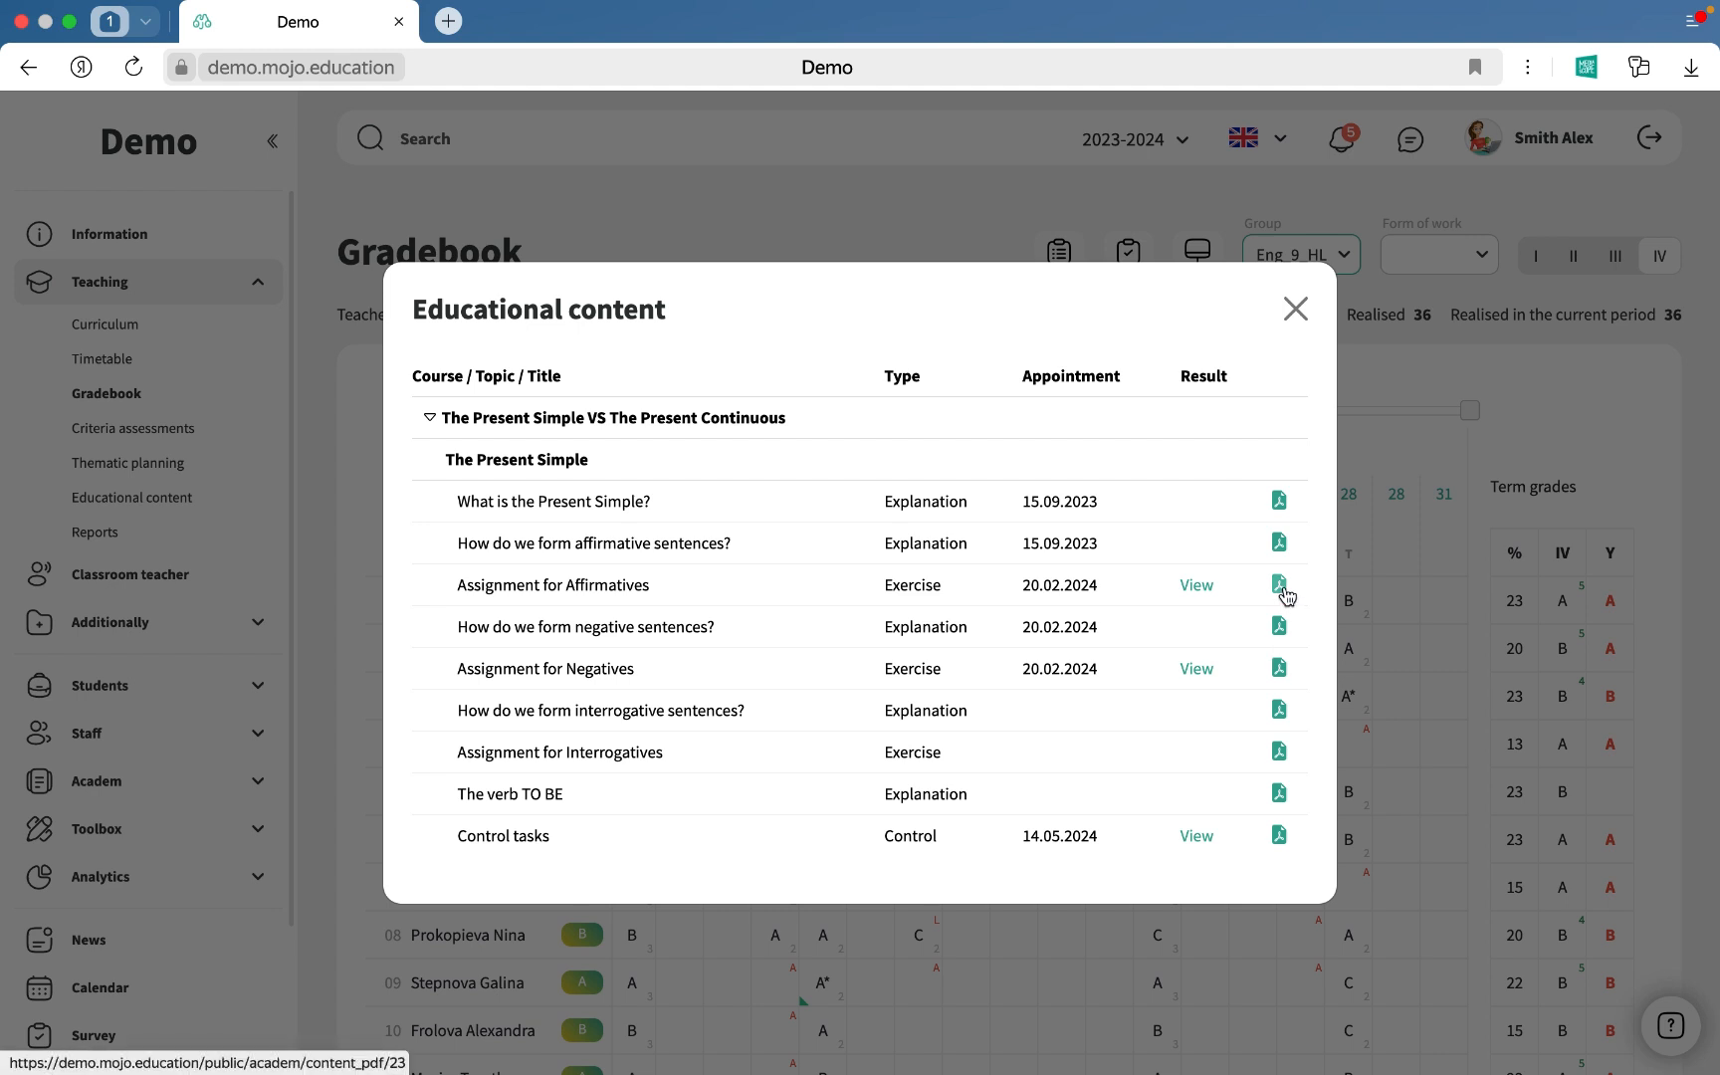
{"action": "left_click", "coordinate": [1194, 587]}
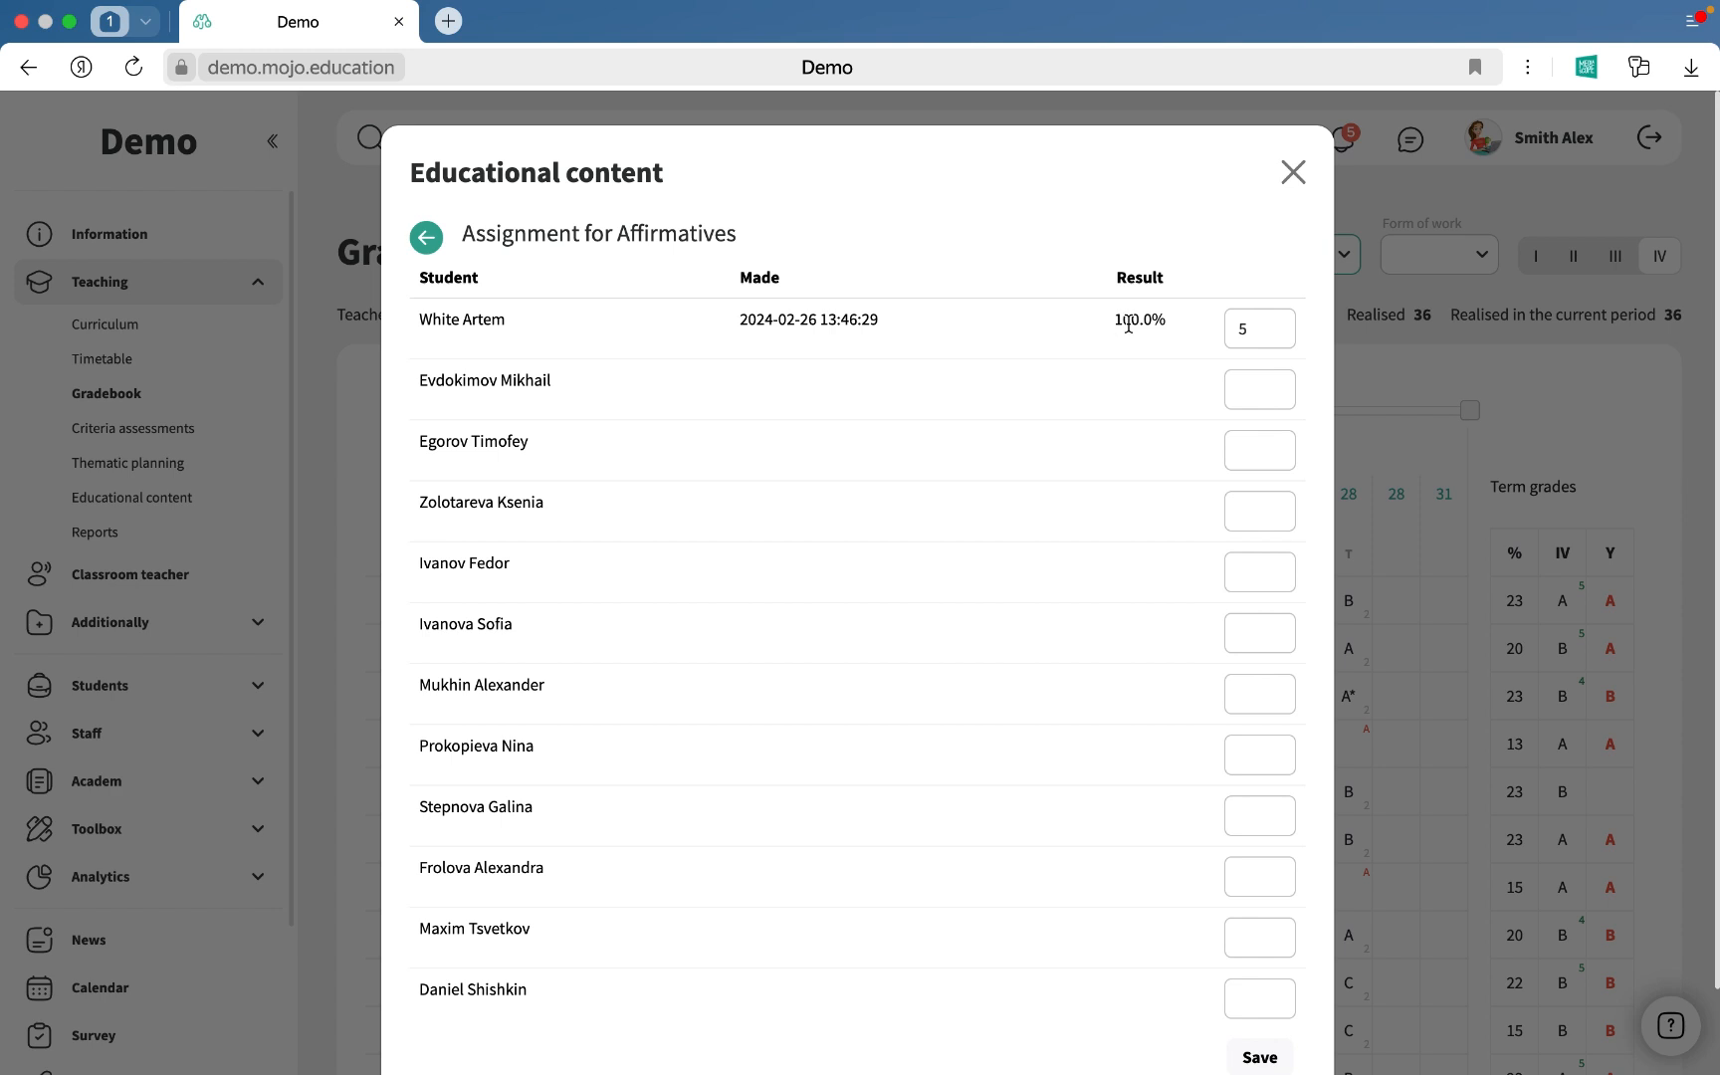
{"action": "left_click_drag", "start_coordinate": [1131, 318], "coordinate": [1177, 331]}
{"action": "left_click", "coordinate": [1178, 334]}
{"action": "scroll", "coordinate": [1087, 466], "scroll_direction": "down", "scroll_amount": 2}
{"action": "scroll", "coordinate": [1086, 465], "scroll_direction": "up", "scroll_amount": 2}
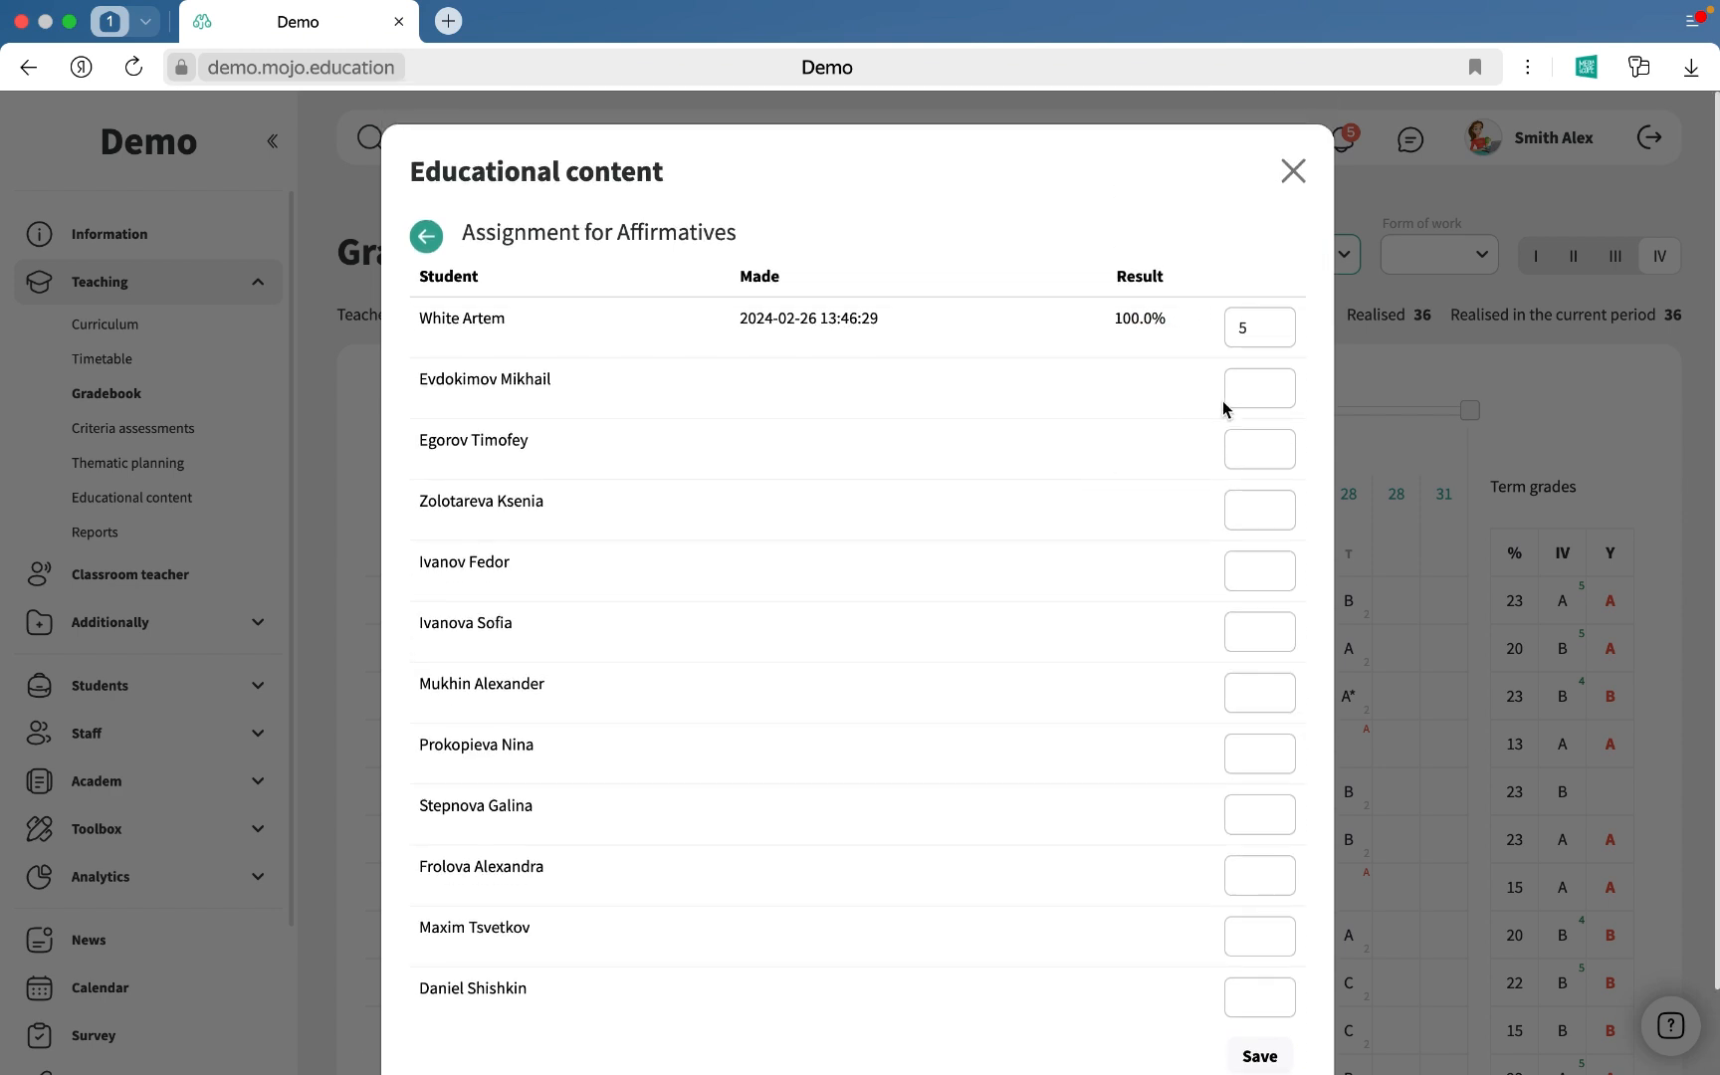
Step: Enter the grade 5 for the second student in Assignment for Affirmatives, save it and close the educational content
{"action": "left_click", "coordinate": [1259, 388]}
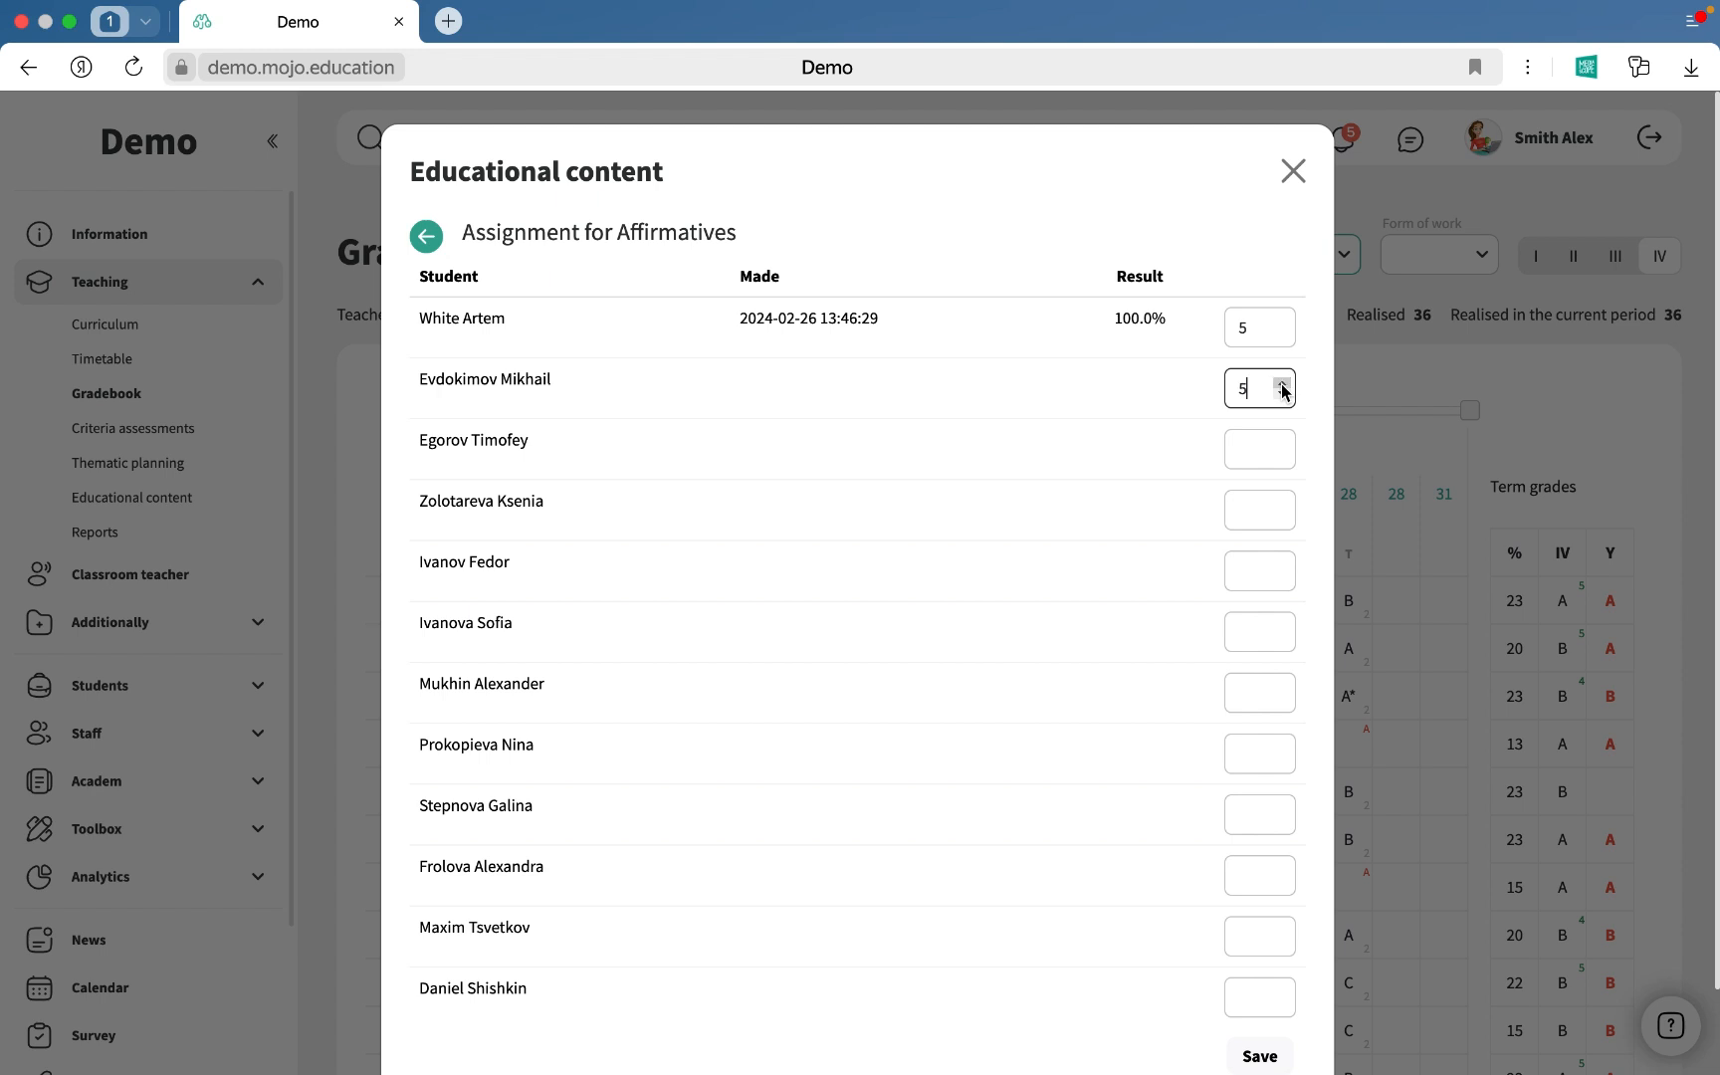
{"action": "type", "text": "5"}
{"action": "scroll", "coordinate": [1144, 537], "scroll_direction": "down", "scroll_amount": 2}
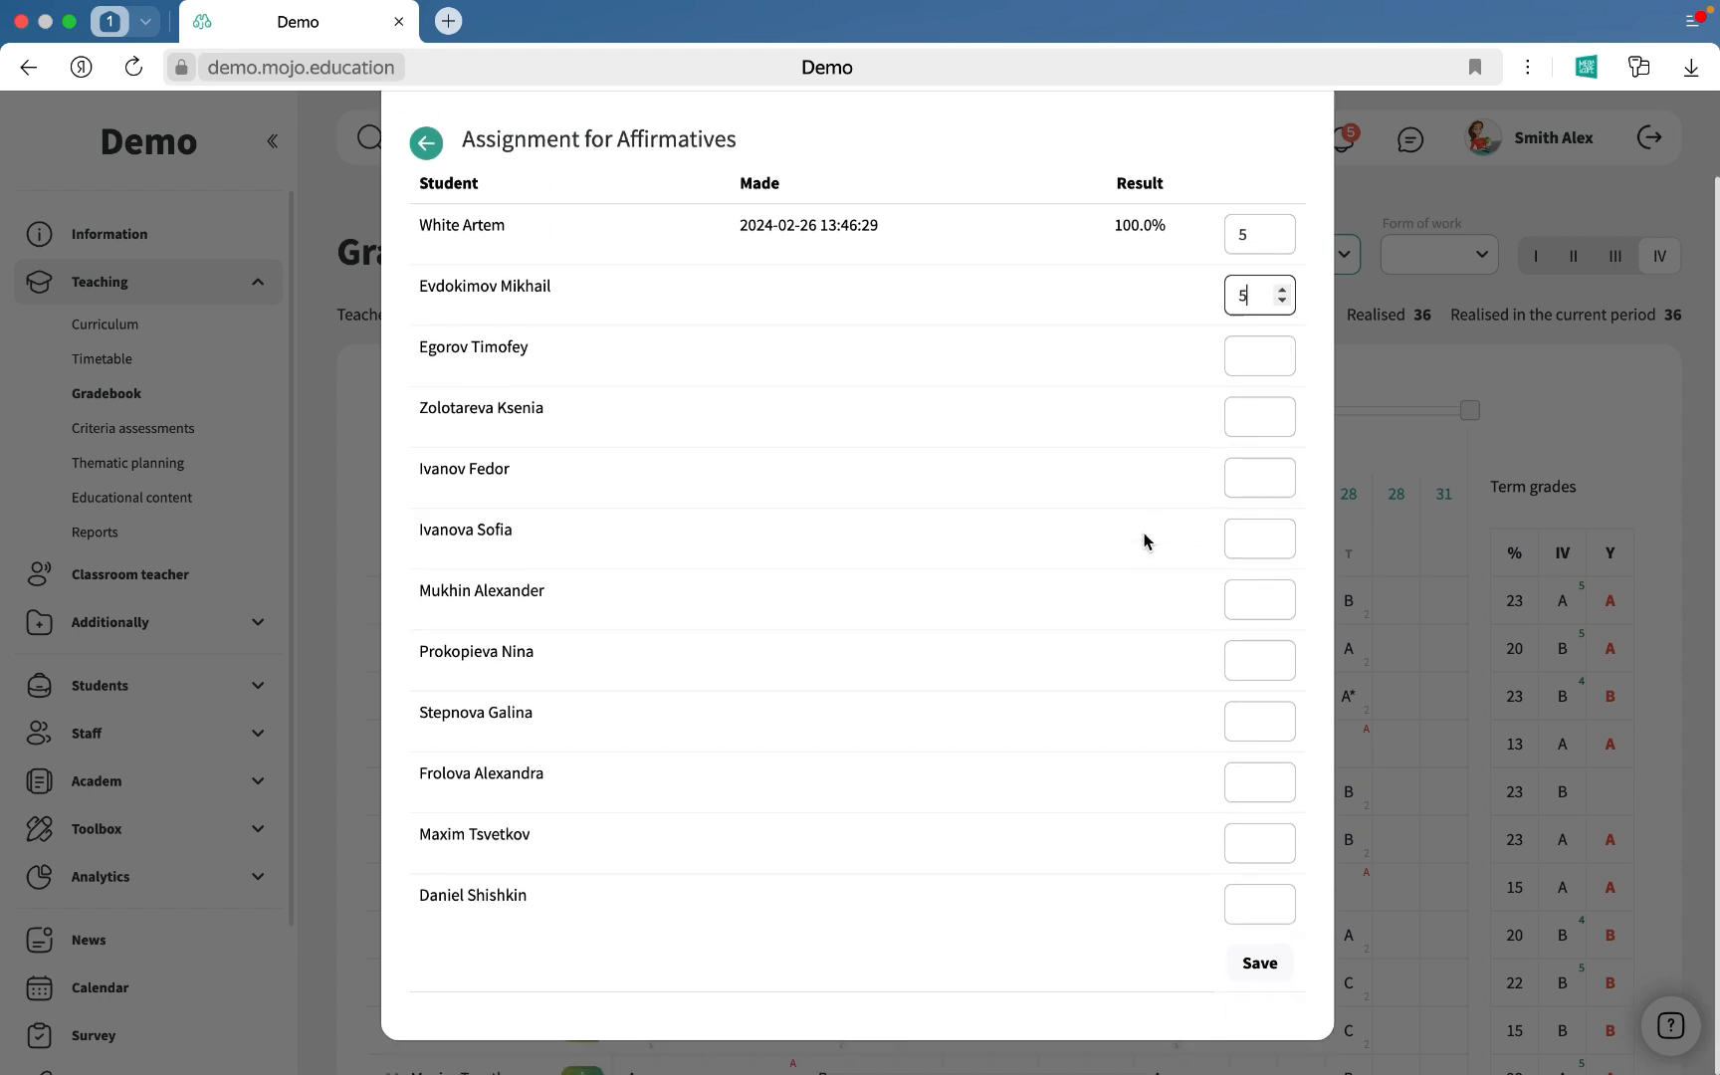
{"action": "left_click", "coordinate": [1257, 963]}
{"action": "scroll", "coordinate": [1134, 677], "scroll_direction": "up", "scroll_amount": 2}
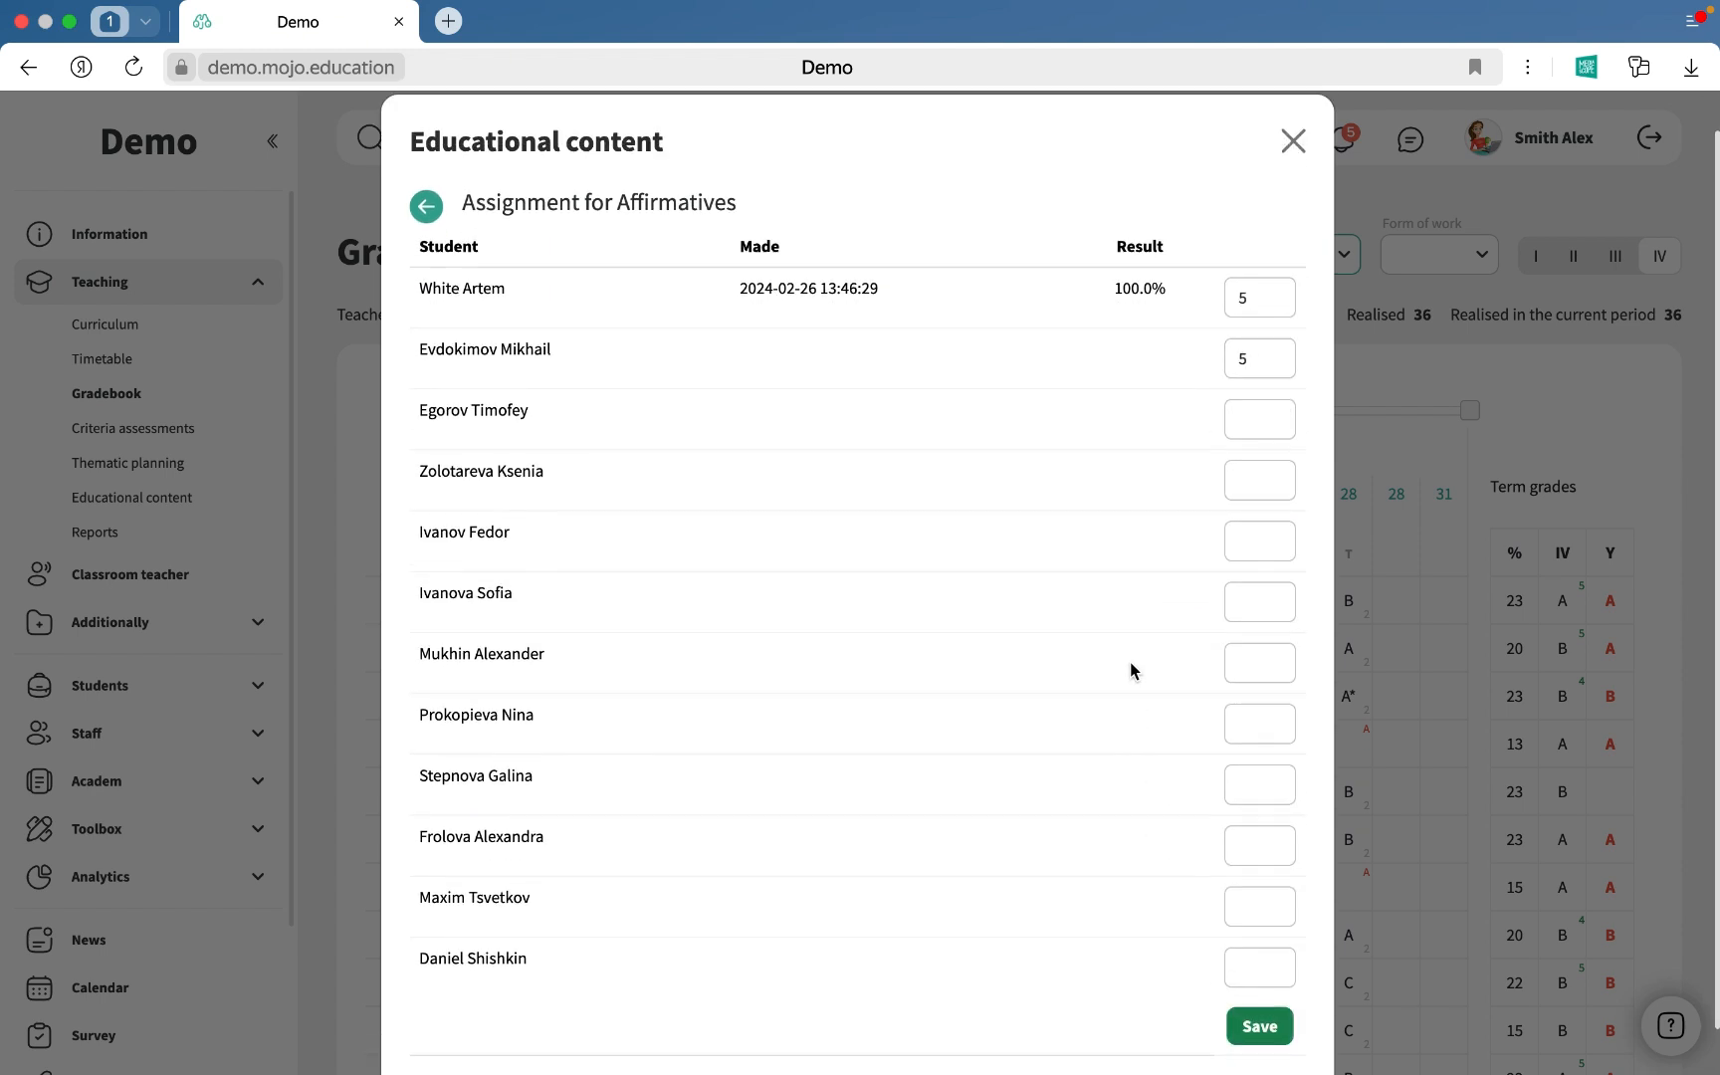
{"action": "left_click", "coordinate": [1293, 175]}
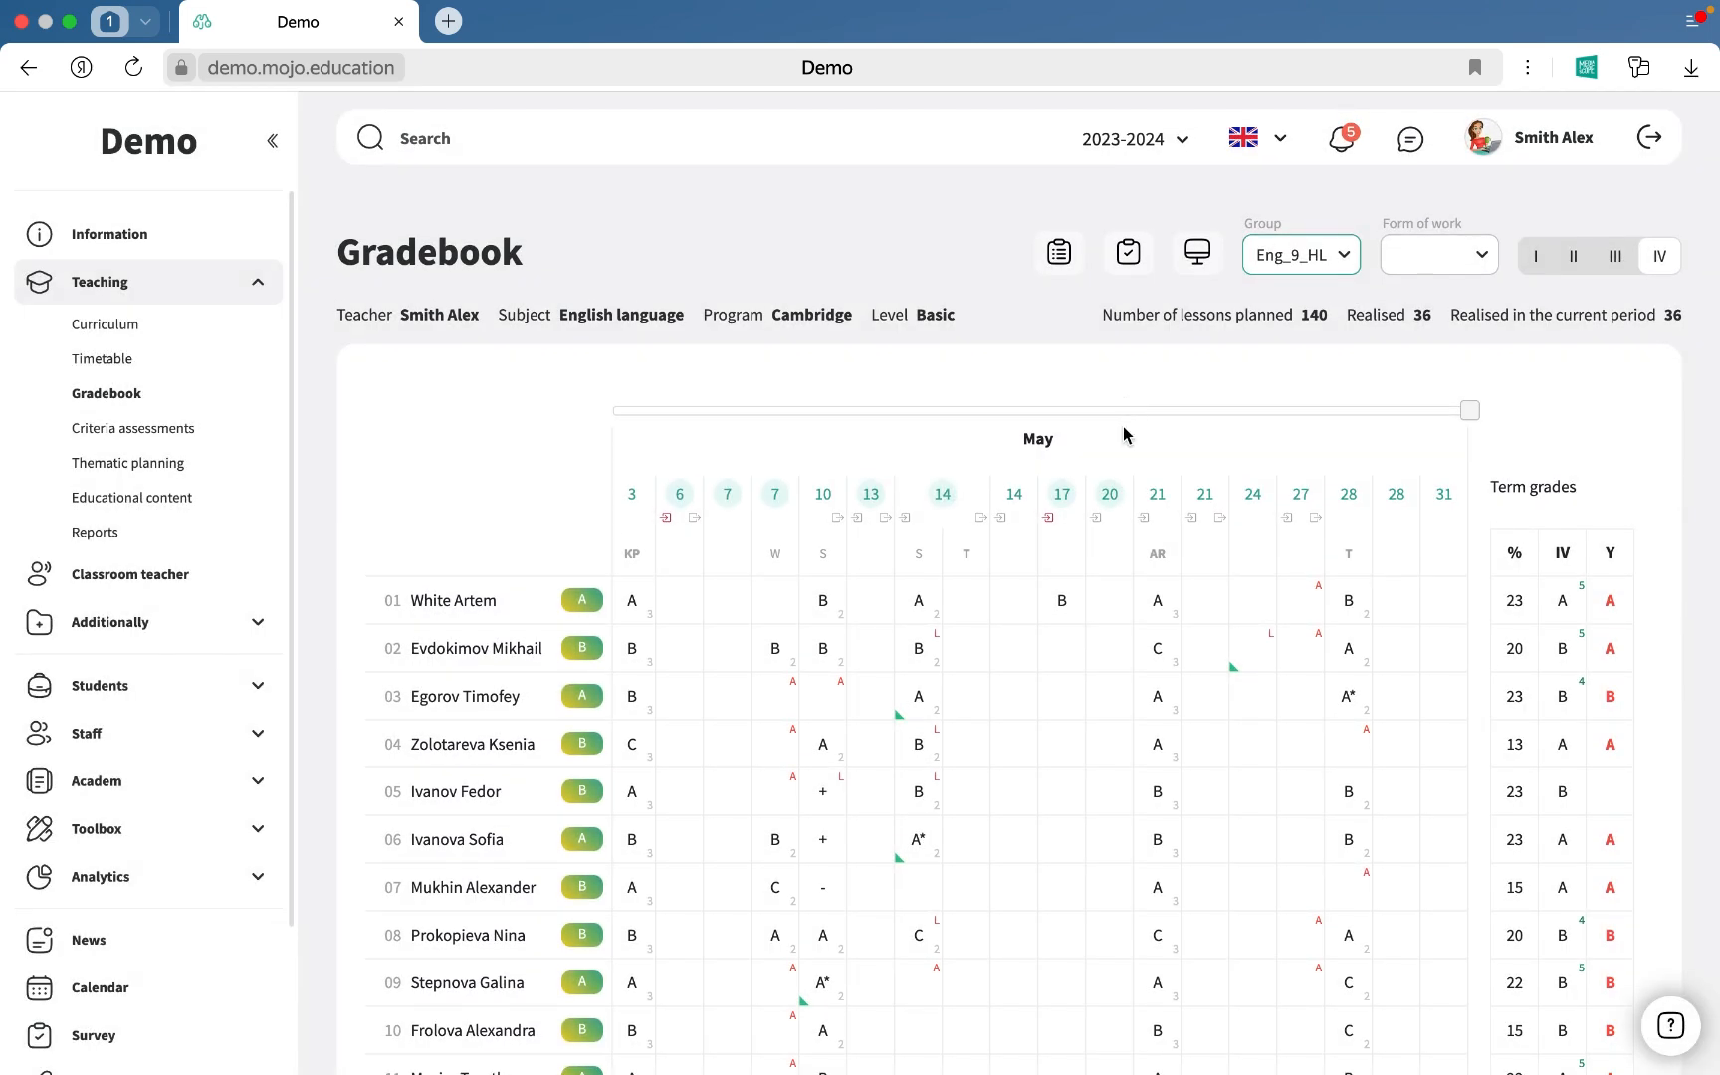
Step: Open the grade entry of the third student for the 17 May lesson
{"action": "left_click", "coordinate": [1060, 716]}
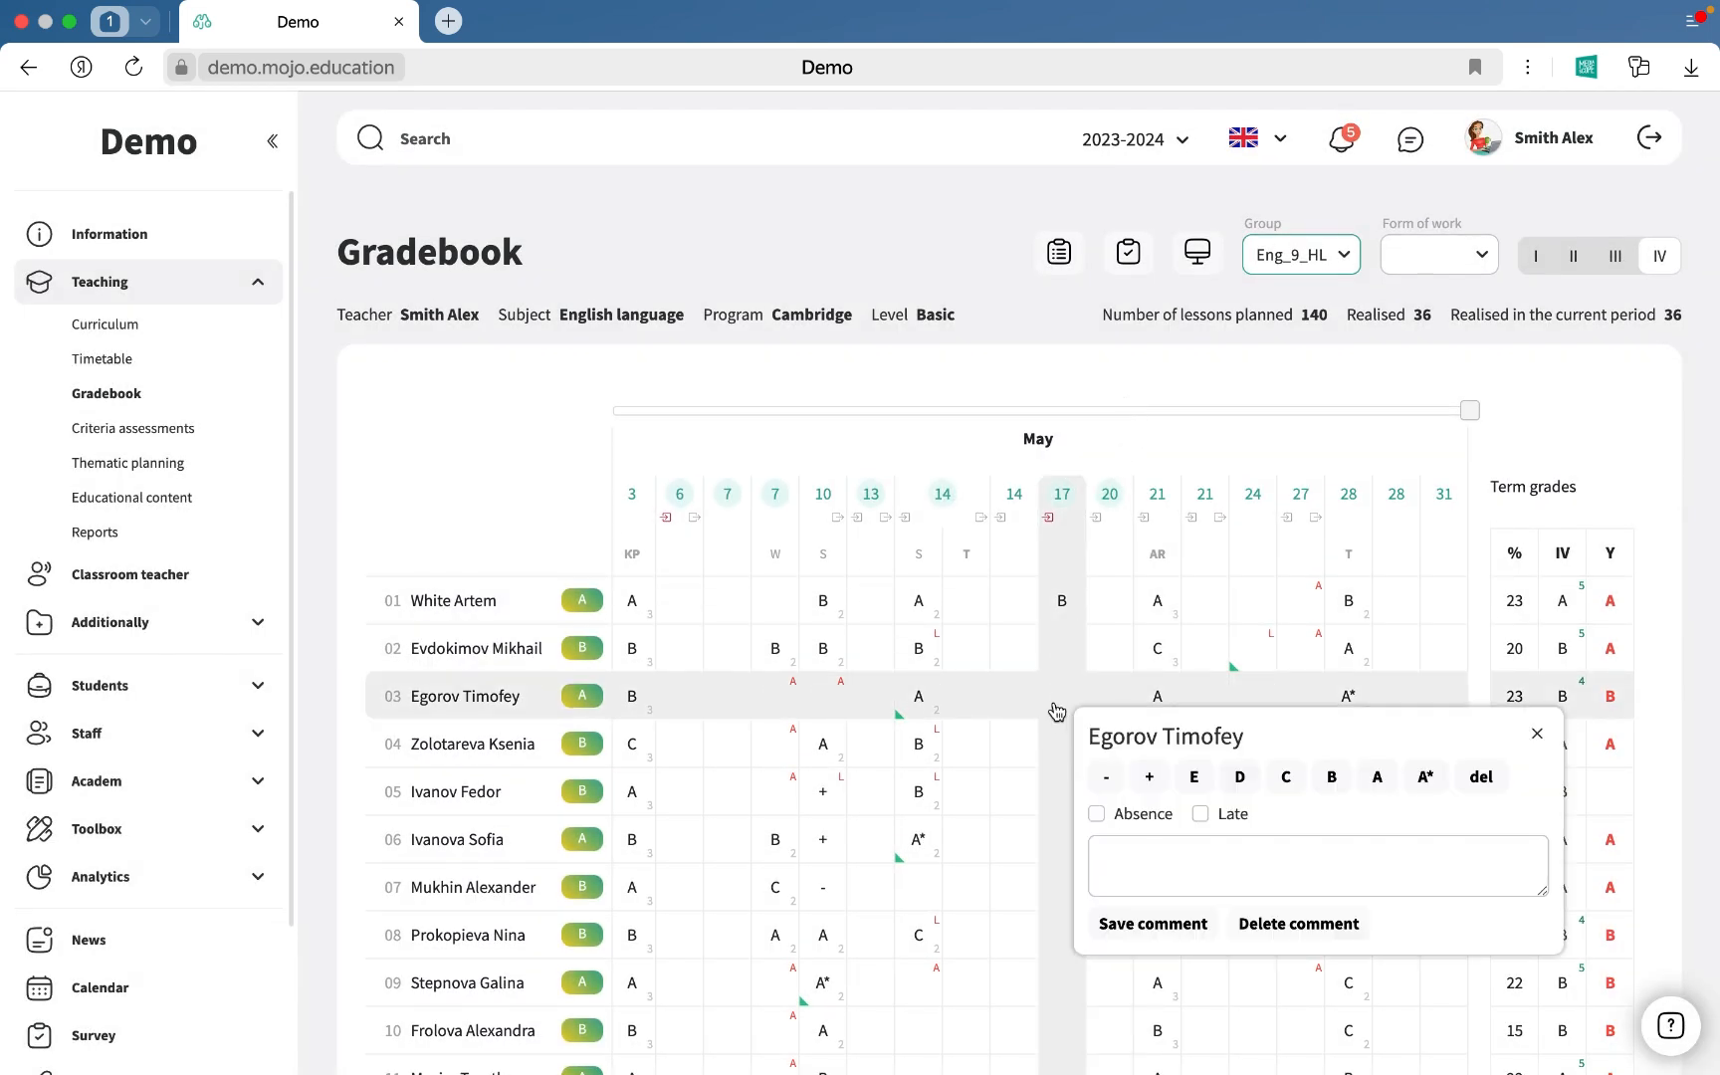